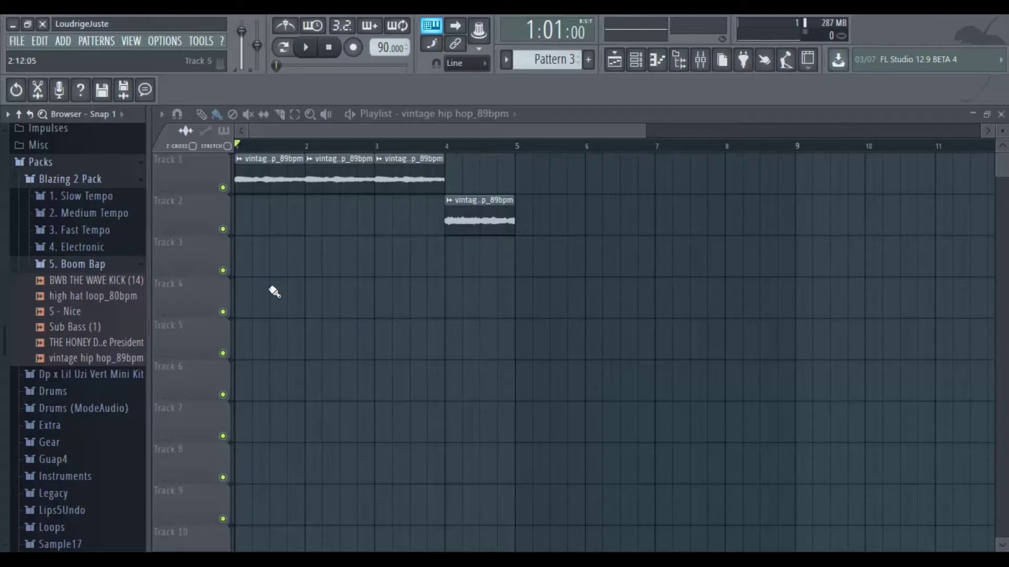
# Preview the BWB THE WAVE KICK (14) sample and load it onto the Kick channel in the Unsorted channel group
pyautogui.click(116, 280)
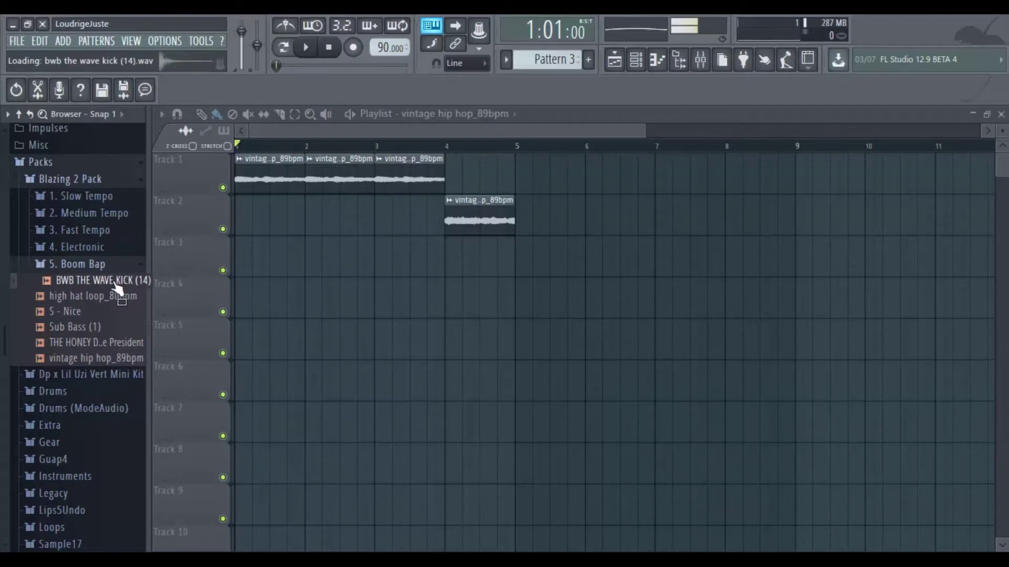
pyautogui.click(637, 62)
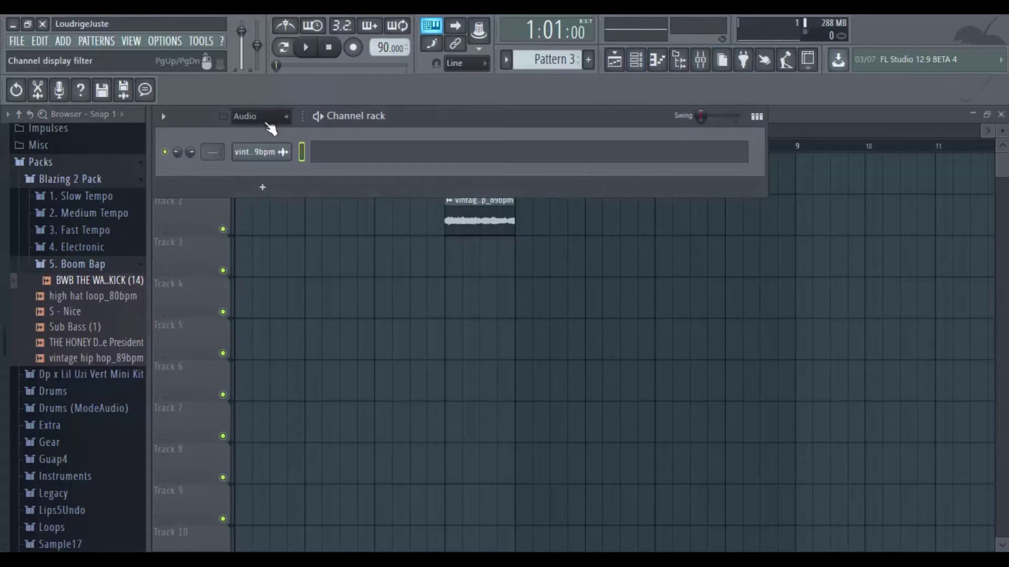
pyautogui.click(268, 122)
pyautogui.click(272, 159)
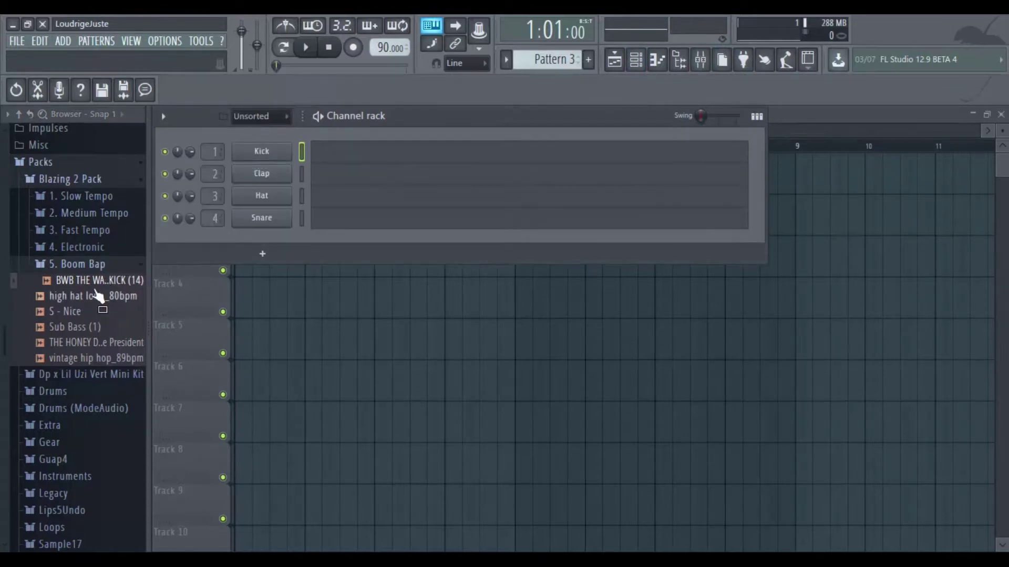
pyautogui.moveTo(96, 296); pyautogui.dragTo(248, 153)
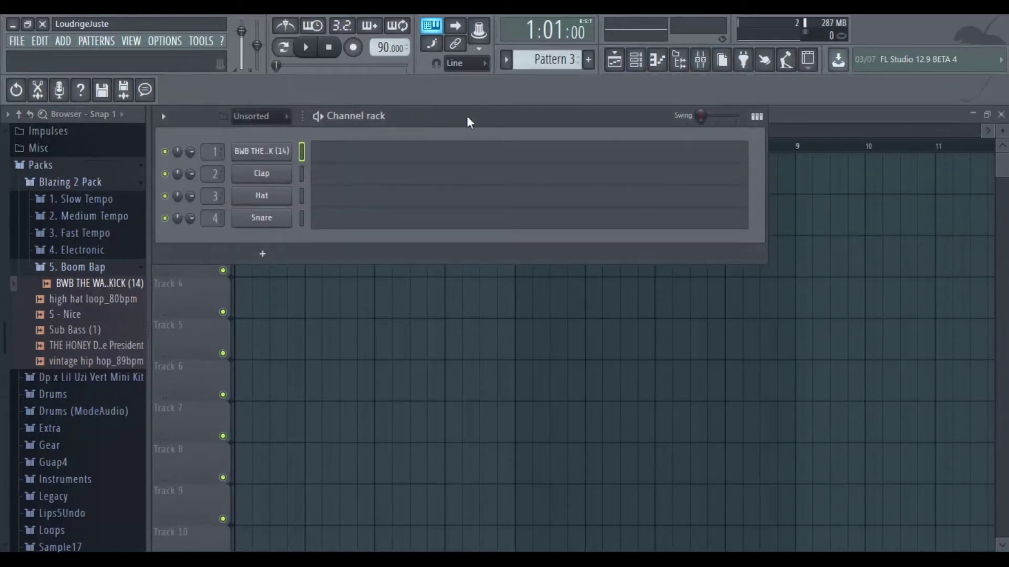
# Select Pattern 1 and place a single clip of it on Track 3 at bar 1 of the playlist
pyautogui.click(805, 119)
pyautogui.scroll(-2, 556, 64)
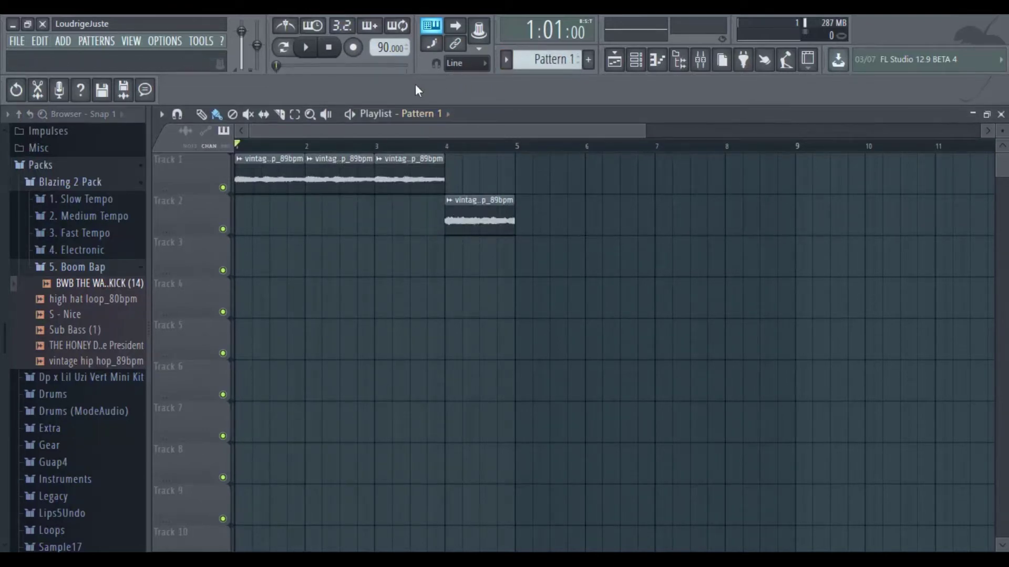
pyautogui.click(450, 119)
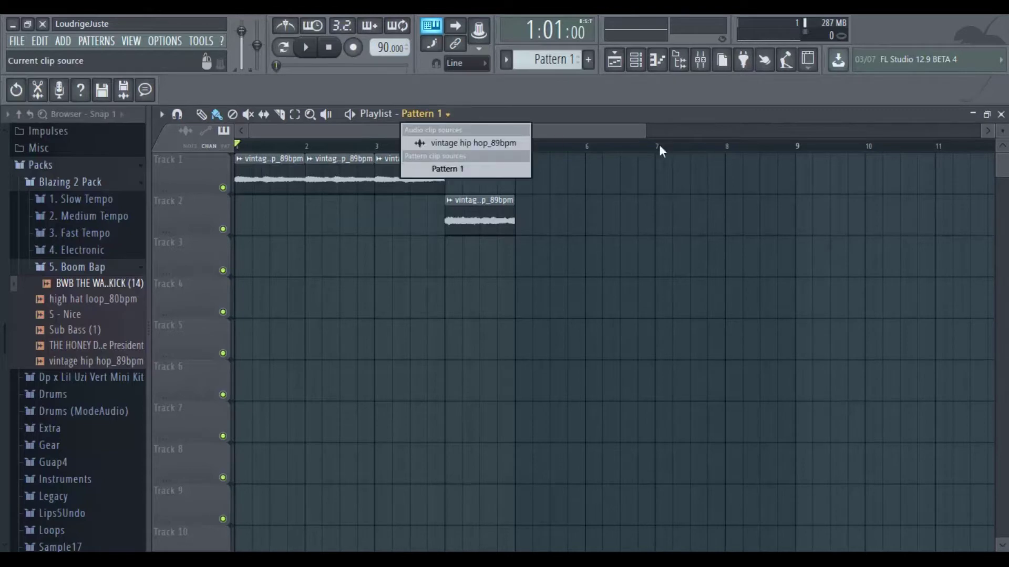
pyautogui.click(452, 168)
pyautogui.click(237, 258)
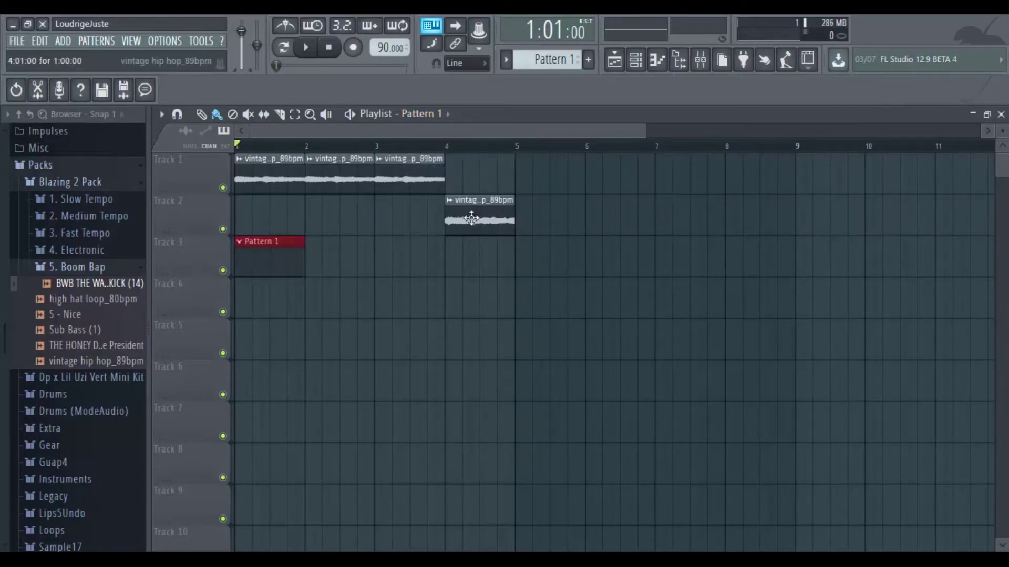
pyautogui.click(313, 265)
pyautogui.rightClick(330, 255)
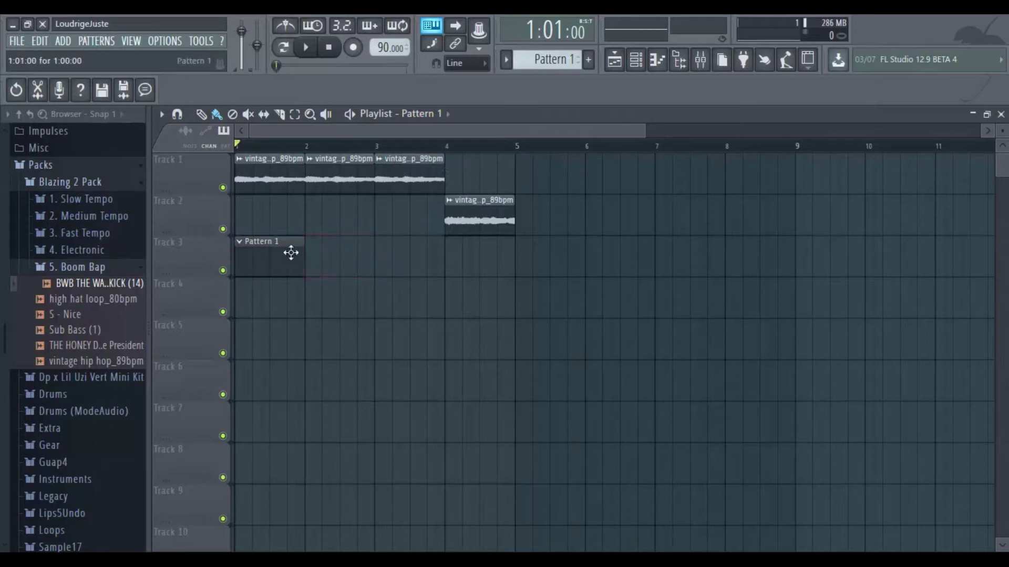
pyautogui.click(644, 70)
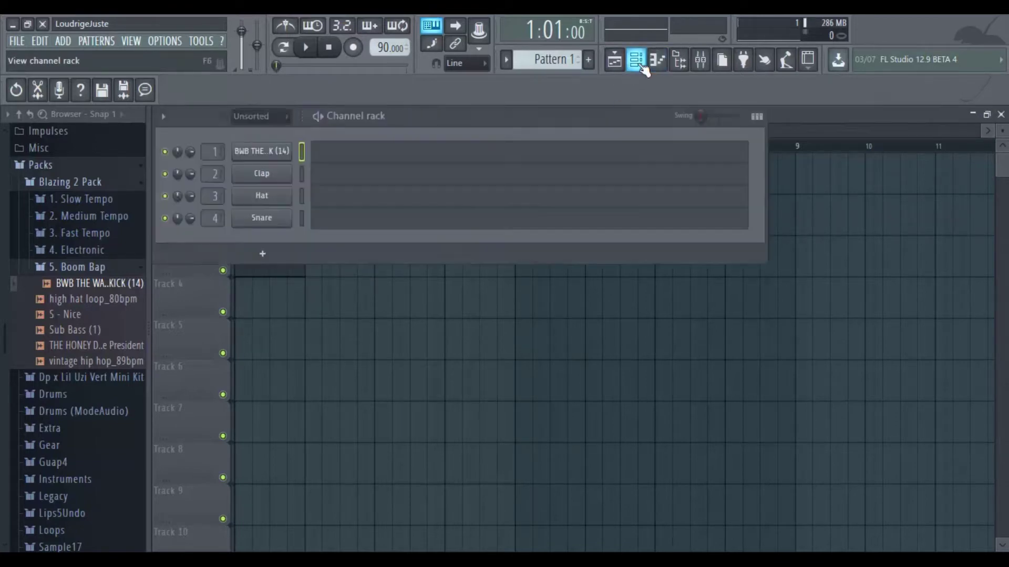
pyautogui.click(340, 157)
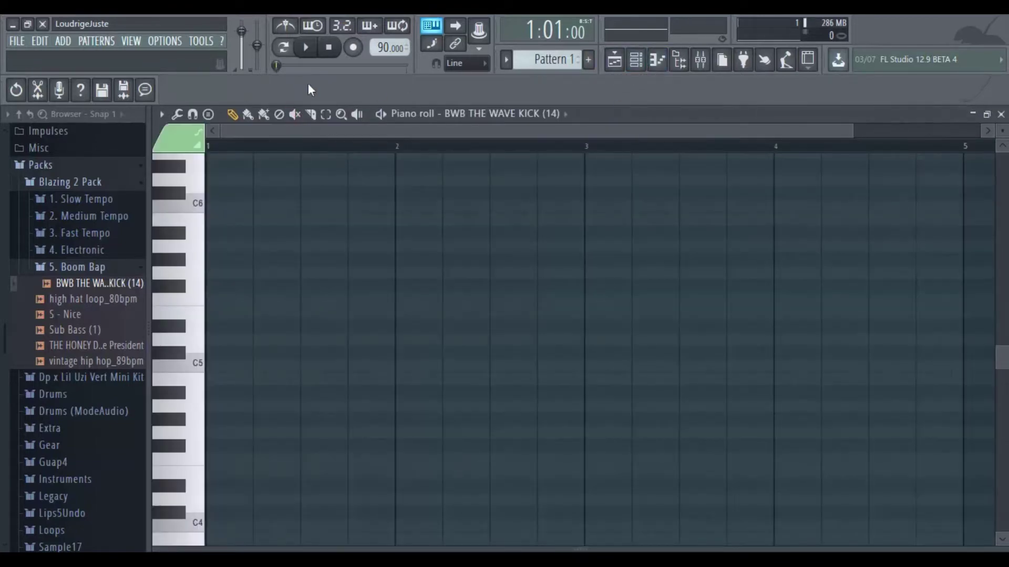
pyautogui.press('space')
pyautogui.press('space')
pyautogui.click(614, 60)
pyautogui.press('space')
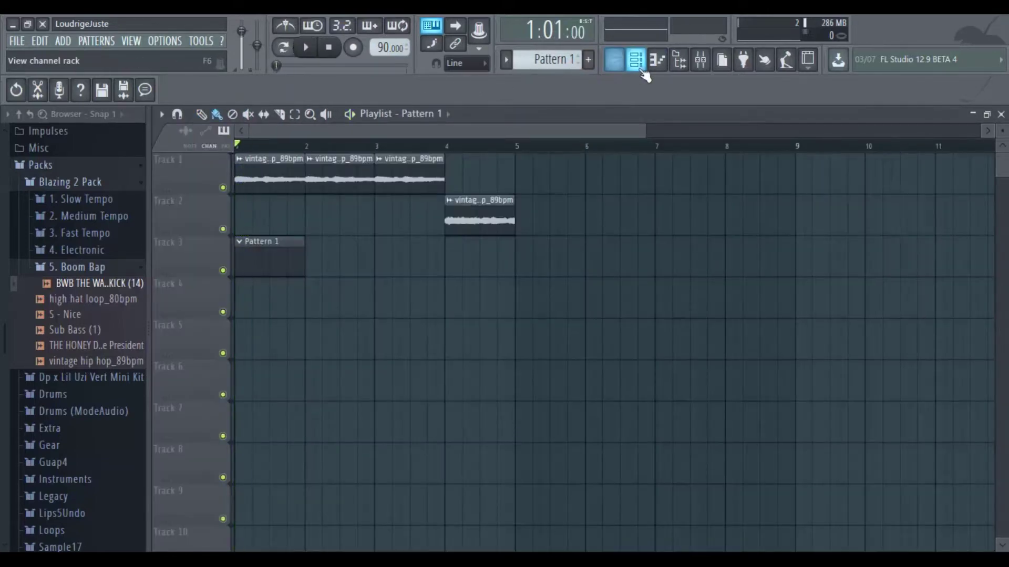
# Open the kick channel's piano roll and draw two consecutive two-step C5 notes from the start of bar 1, auditioning them
pyautogui.click(651, 66)
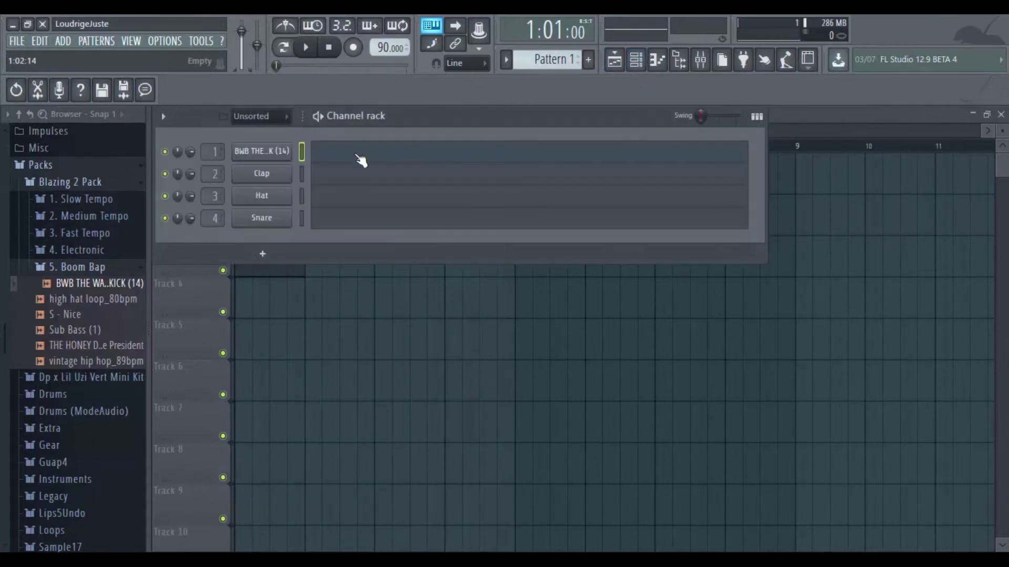
pyautogui.click(361, 160)
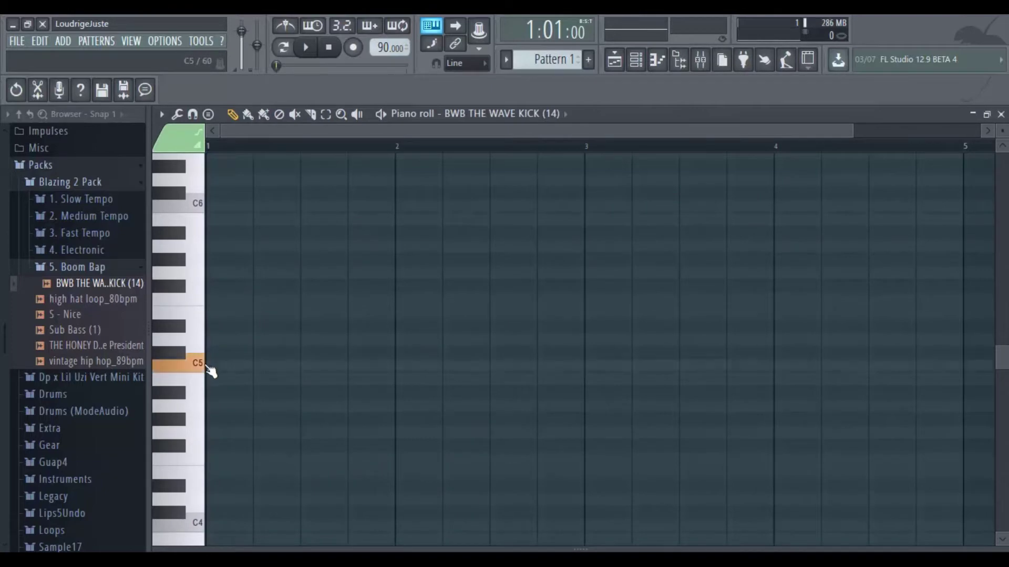
pyautogui.click(214, 365)
pyautogui.press('space')
pyautogui.press('space')
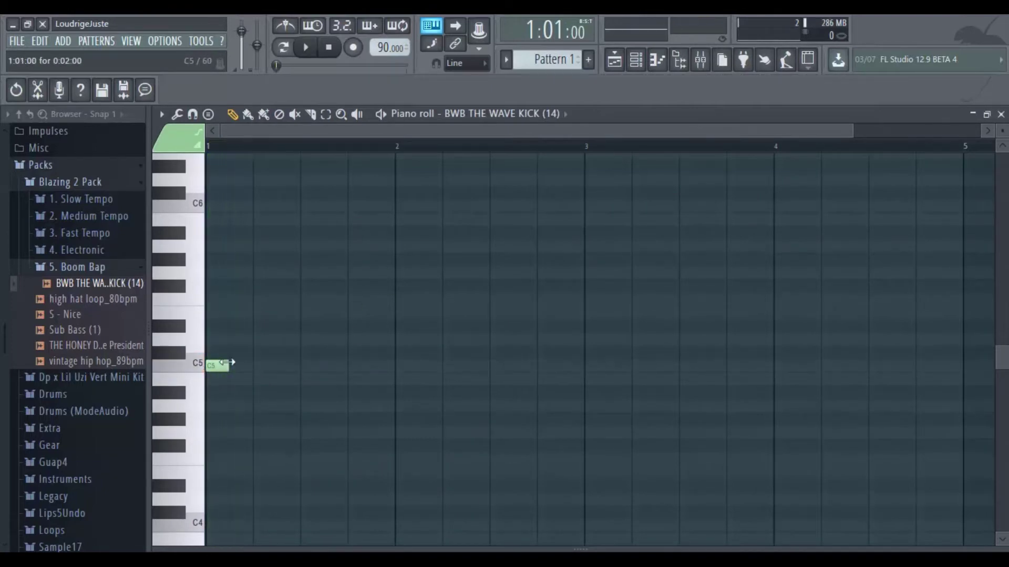
pyautogui.click(238, 367)
pyautogui.press('space')
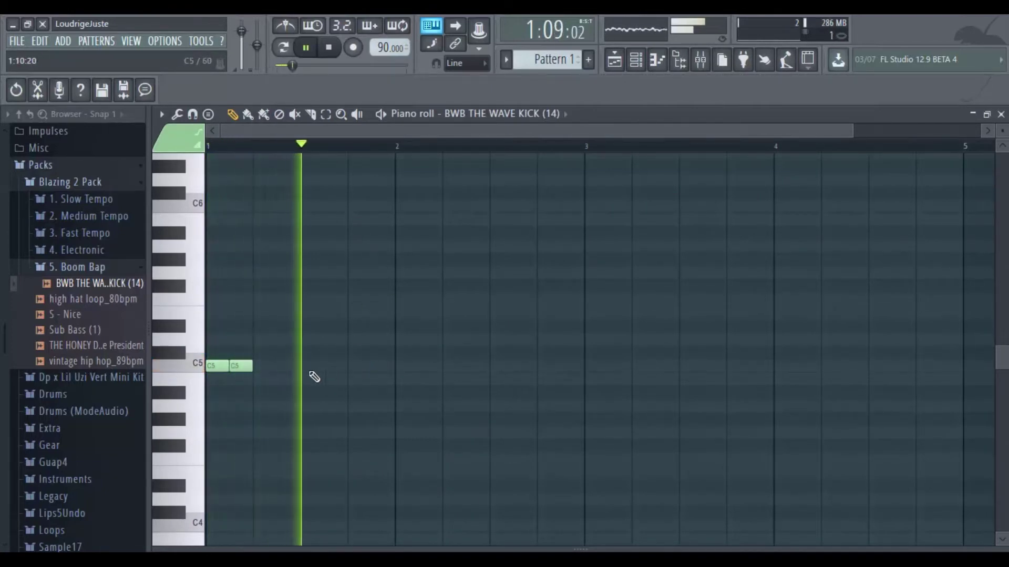
pyautogui.press('space')
# Add C5 kick notes at steps 9 and 11 of bar 1 and at steps 1, 3 and 11 of bar 2
pyautogui.click(306, 366)
pyautogui.click(336, 366)
pyautogui.press('space')
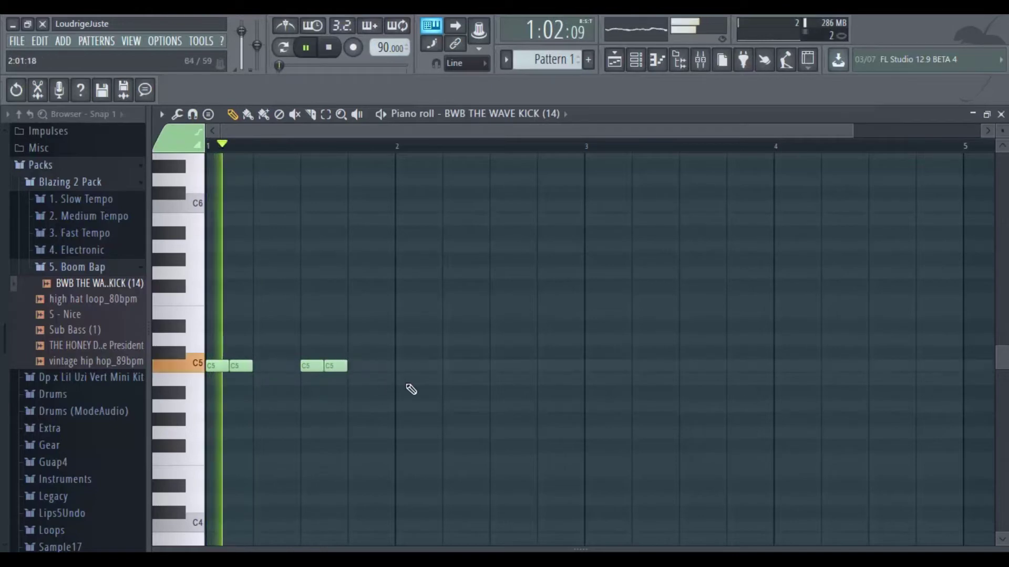
pyautogui.click(401, 368)
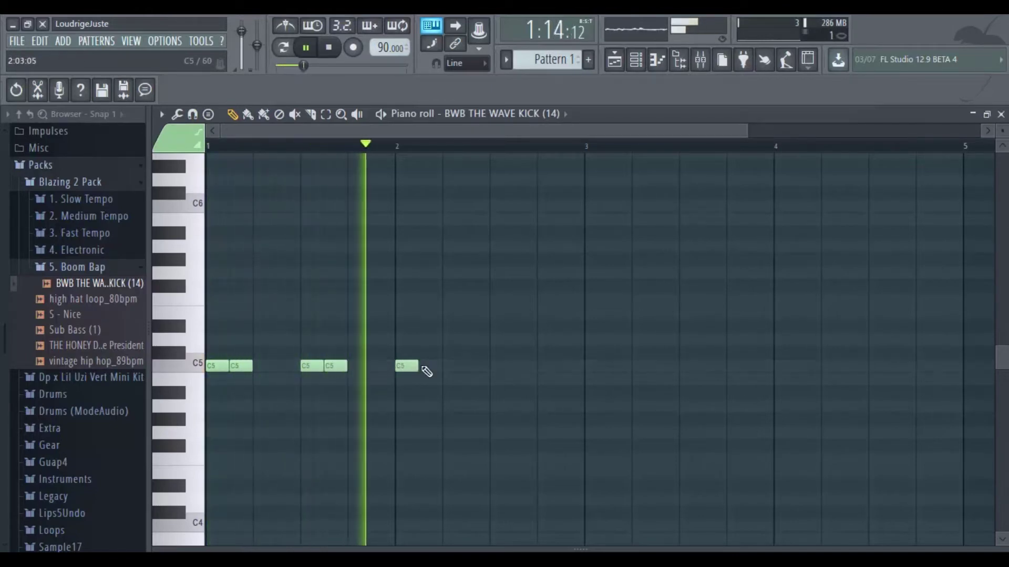
pyautogui.click(425, 366)
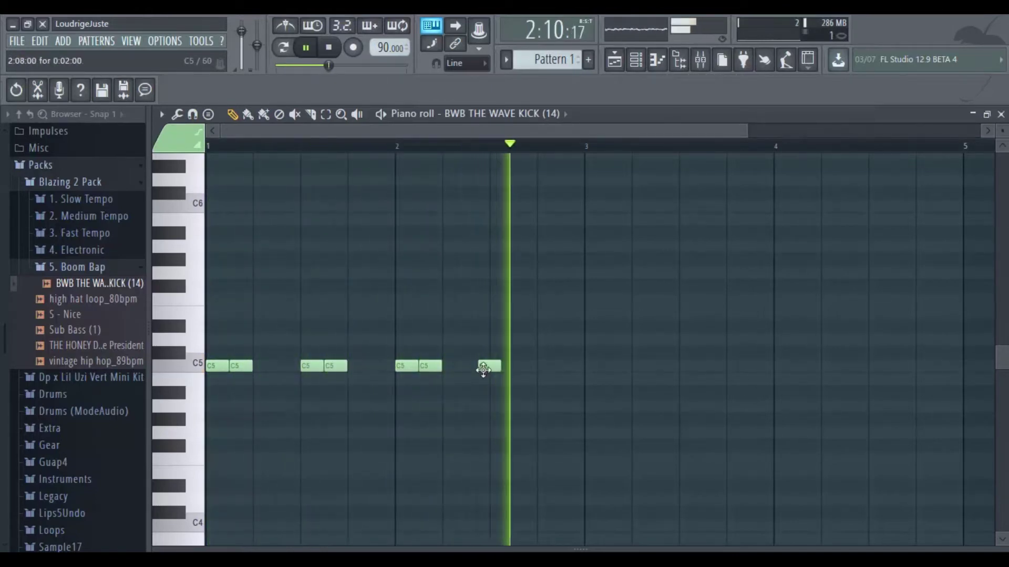
pyautogui.click(515, 367)
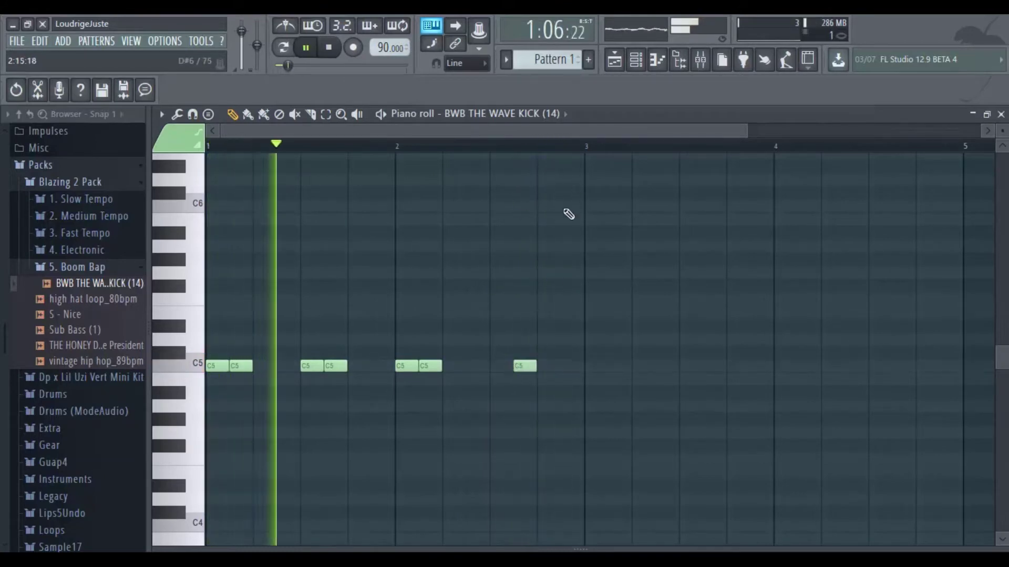
# Add C5 kick notes at steps 1, 3 and 15 of bar 3, checking the timing against playback
pyautogui.click(588, 367)
pyautogui.click(610, 367)
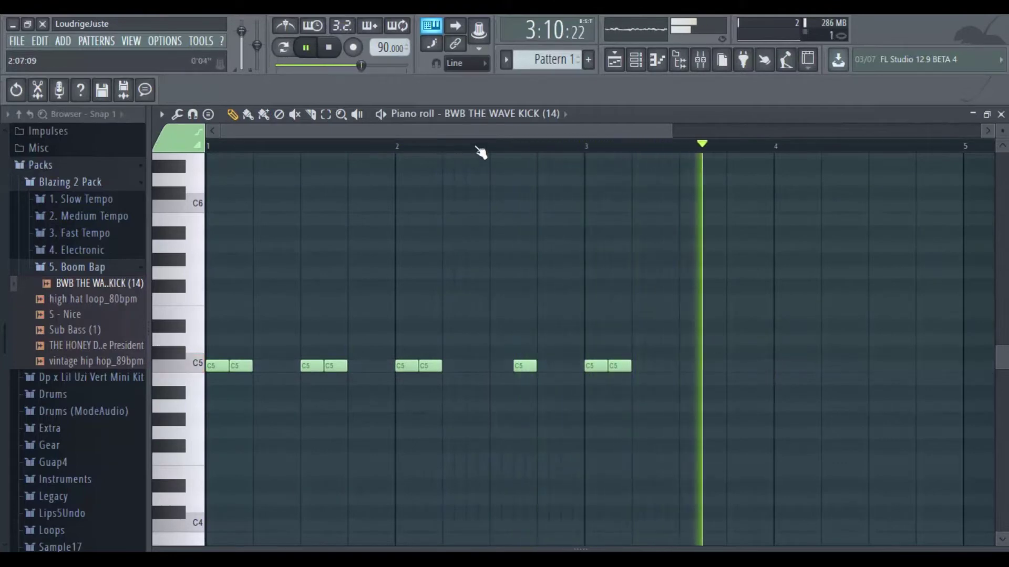
pyautogui.moveTo(475, 132); pyautogui.dragTo(549, 134)
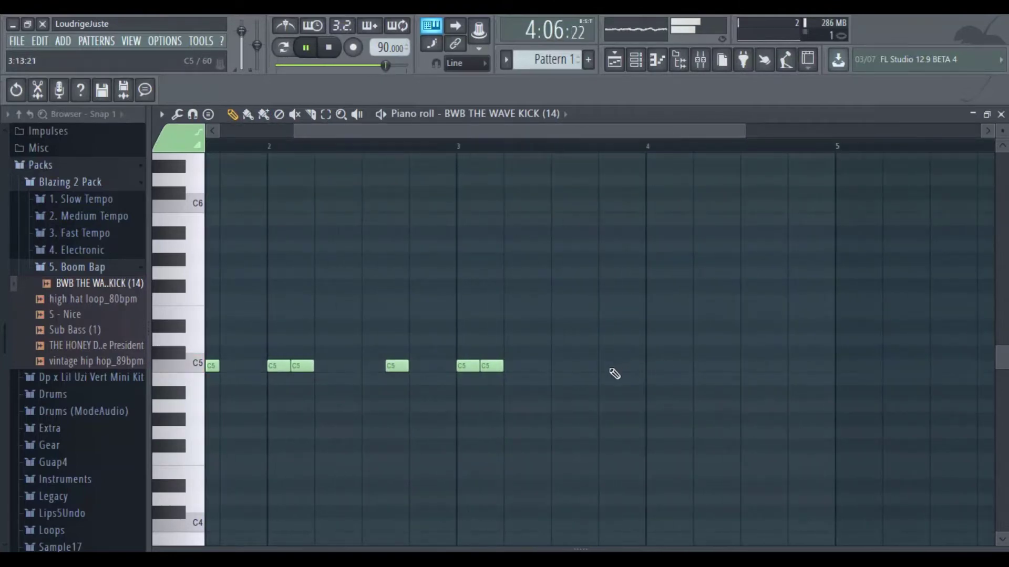
pyautogui.click(555, 149)
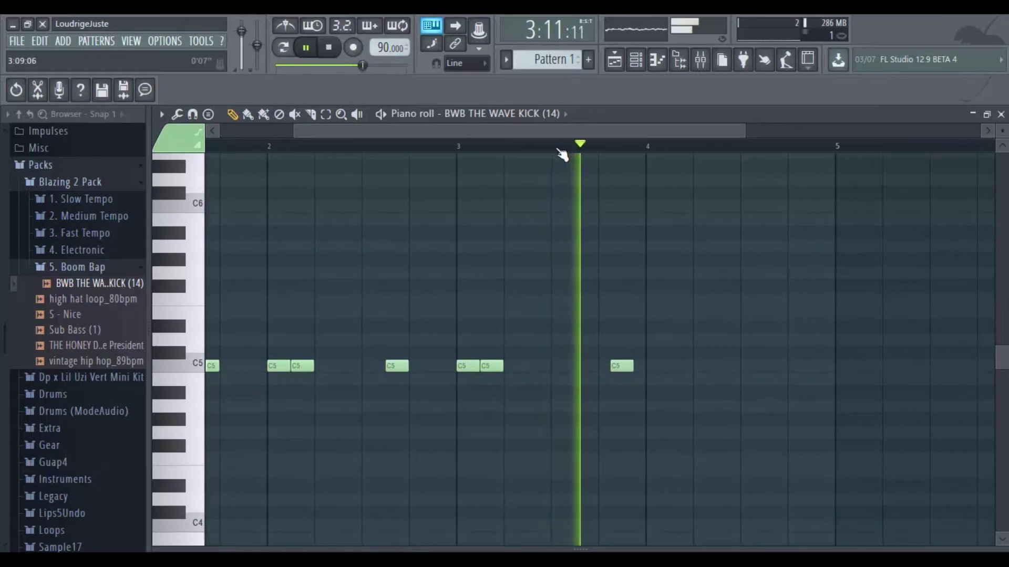
pyautogui.click(599, 151)
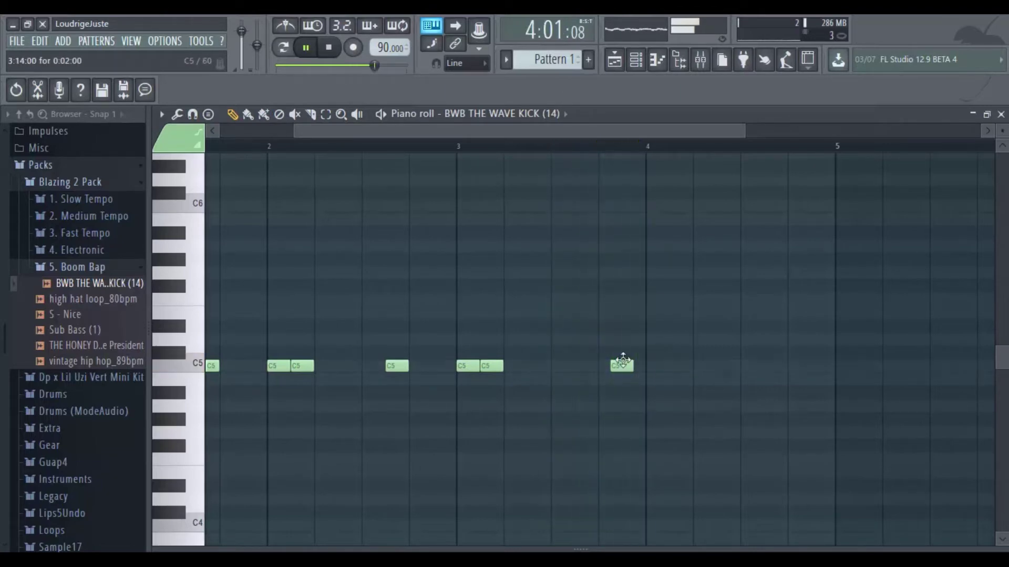
pyautogui.moveTo(619, 364); pyautogui.dragTo(628, 365)
pyautogui.press('space')
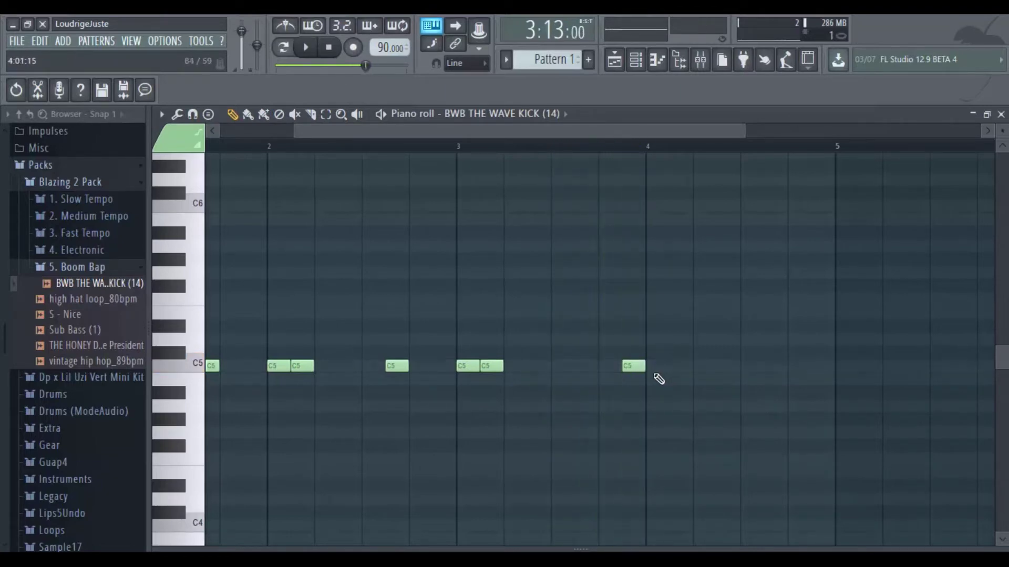
# Add C5 kick notes at steps 3, 11 and 15 of bar 4 during playback
pyautogui.press('space')
pyautogui.click(681, 366)
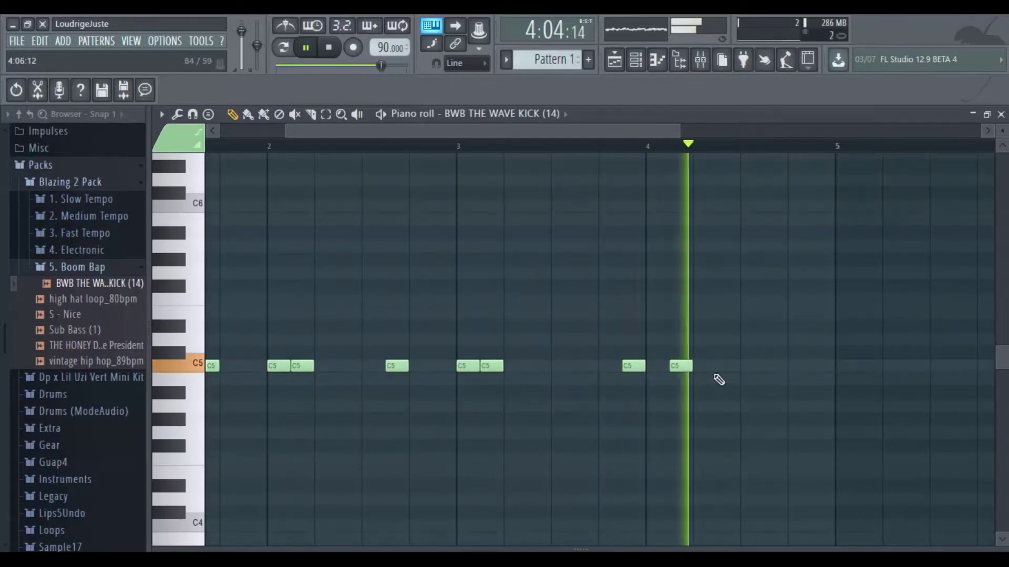
pyautogui.click(775, 366)
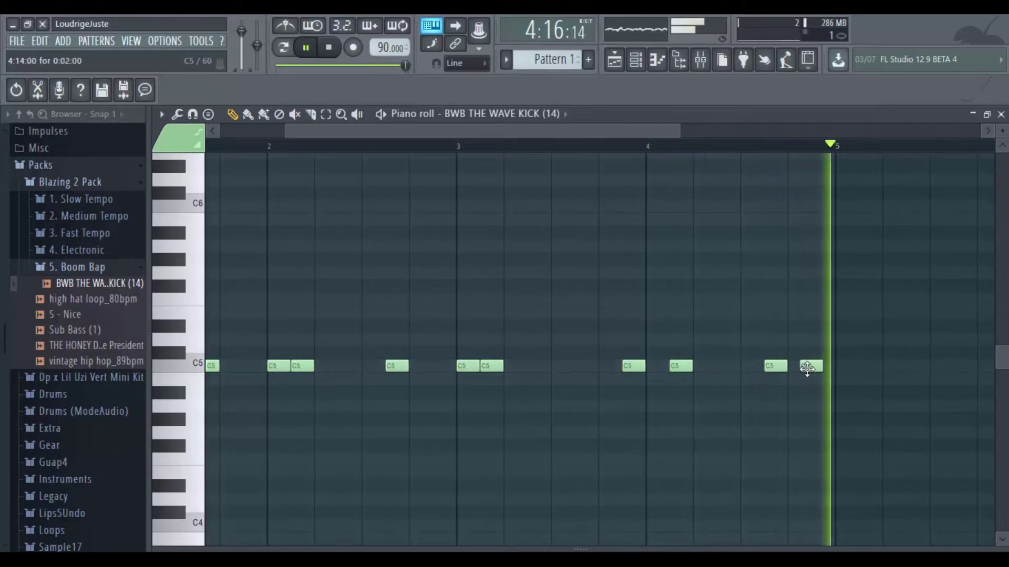
pyautogui.click(811, 367)
pyautogui.moveTo(812, 367); pyautogui.dragTo(824, 367)
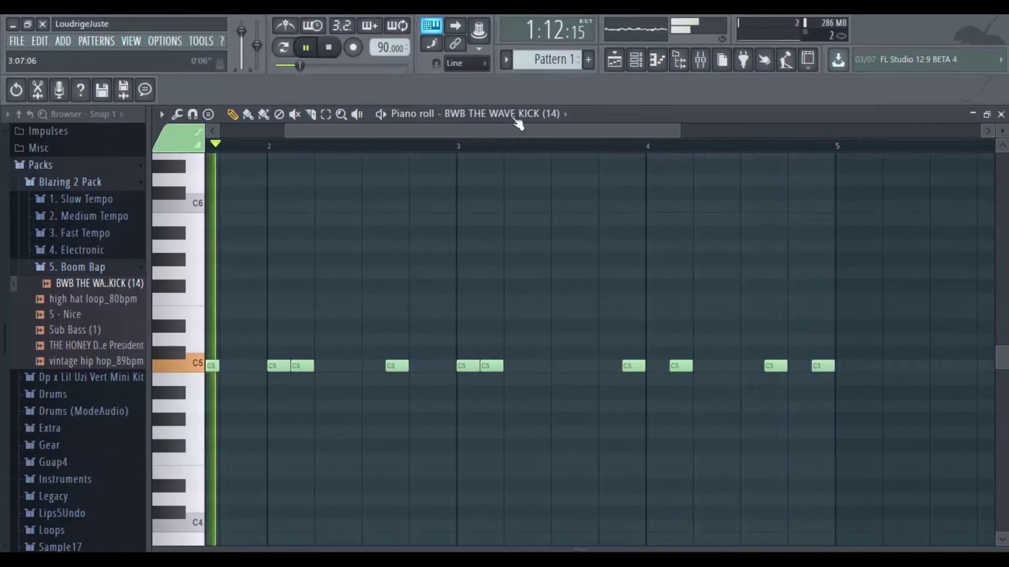
# Set the snap to 1/4 step and add a one-step C5 kick note directly before beat 3 of bar 1, then audition it
pyautogui.moveTo(651, 131); pyautogui.dragTo(348, 173)
pyautogui.press('space')
pyautogui.click(478, 62)
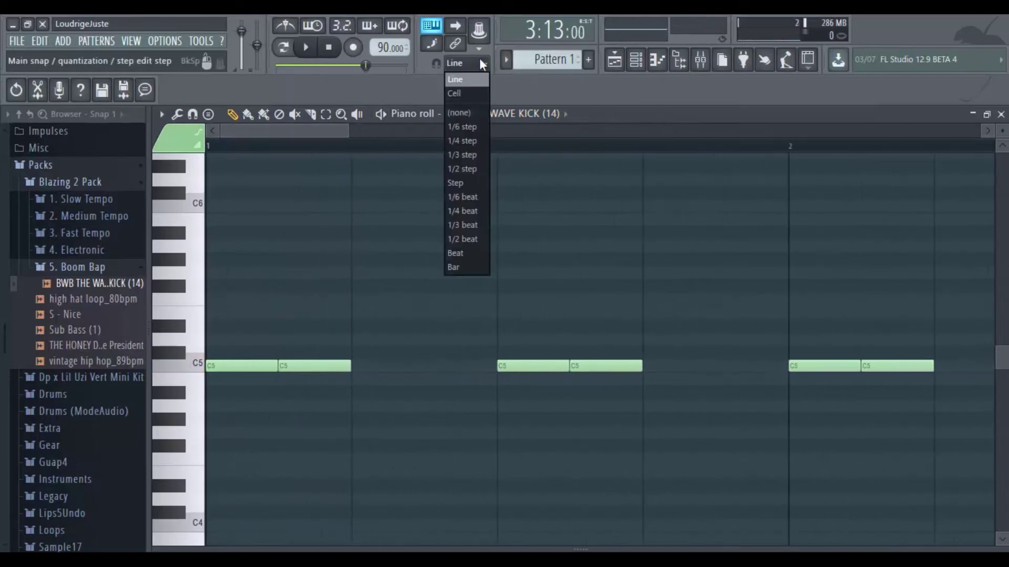
pyautogui.click(479, 140)
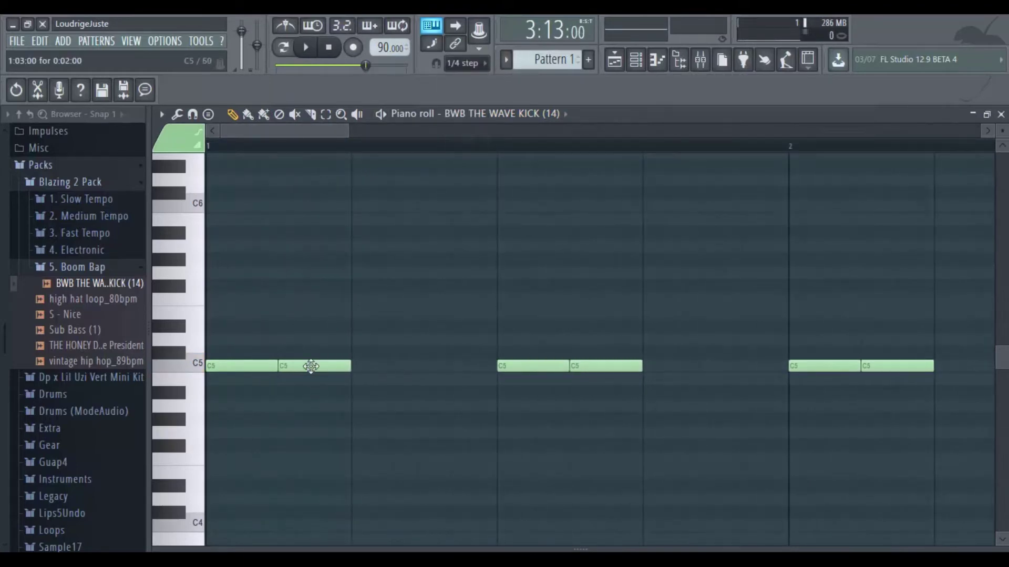
pyautogui.click(407, 419)
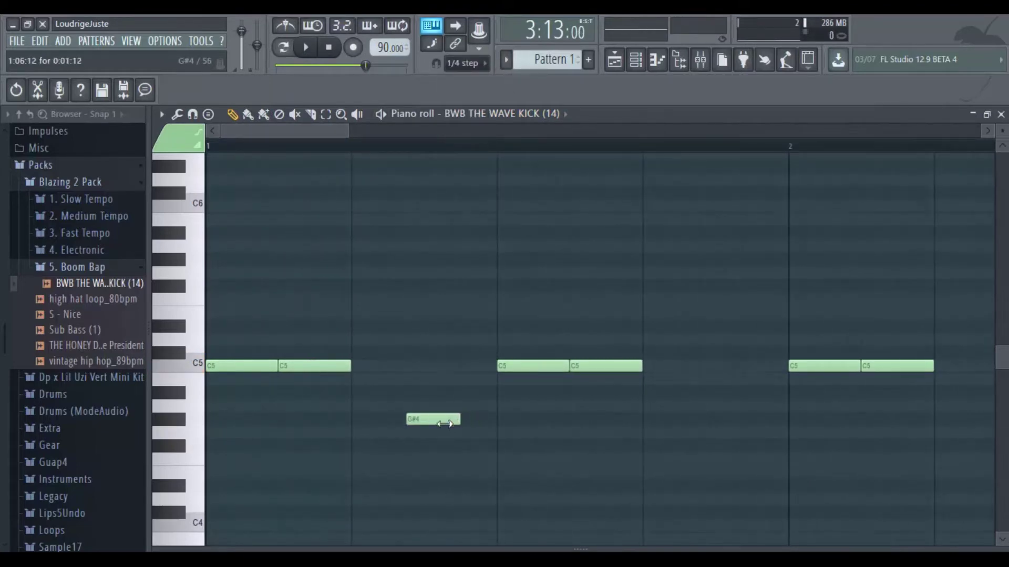
pyautogui.moveTo(430, 423); pyautogui.dragTo(477, 368)
pyautogui.press('space')
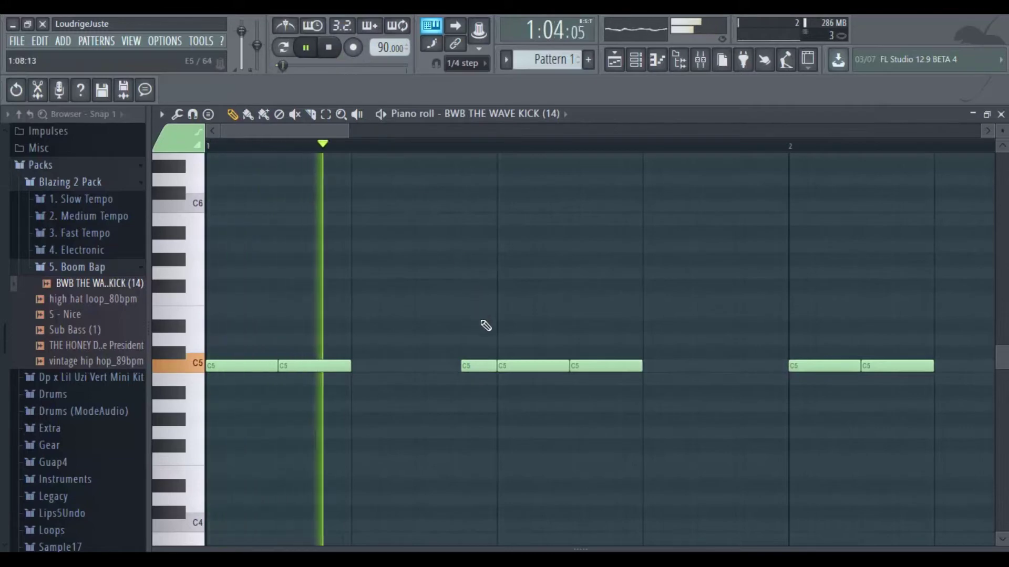
pyautogui.press('space')
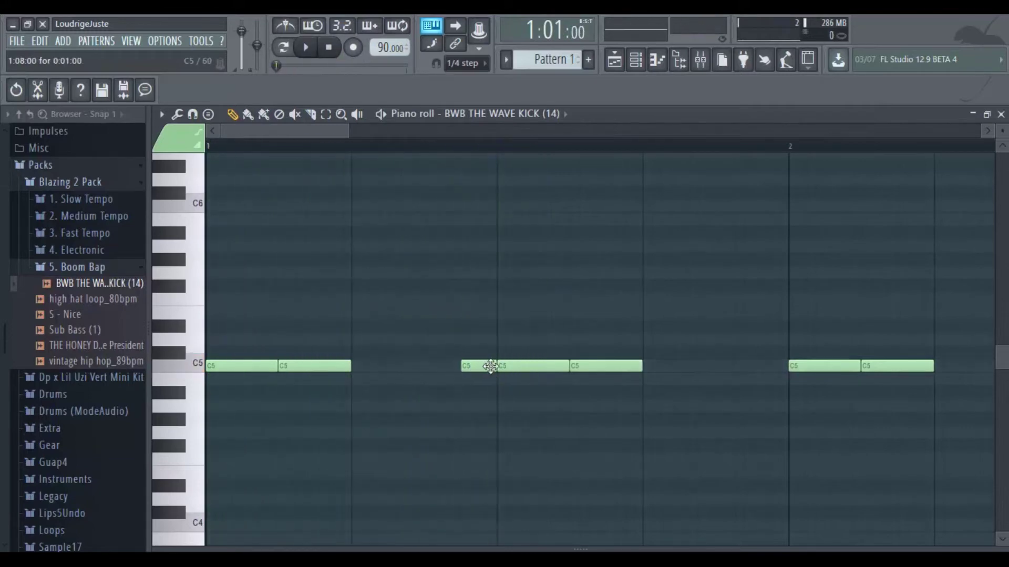
# Shorten the added kick note before beat 3 to 3/4 step and add a matching C5 note directly before bar 2
pyautogui.moveTo(477, 367); pyautogui.dragTo(485, 367)
pyautogui.press('space')
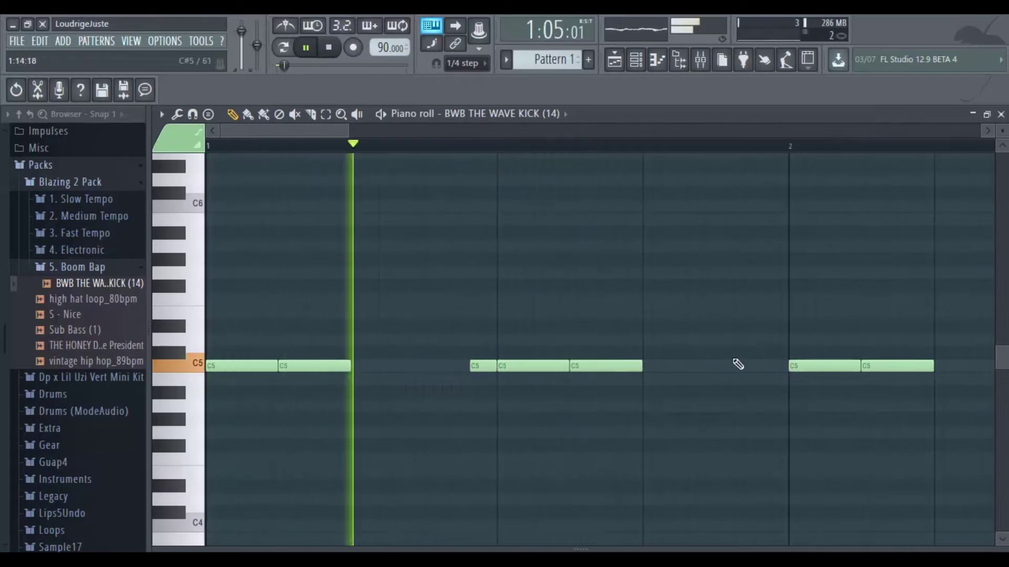
pyautogui.click(768, 366)
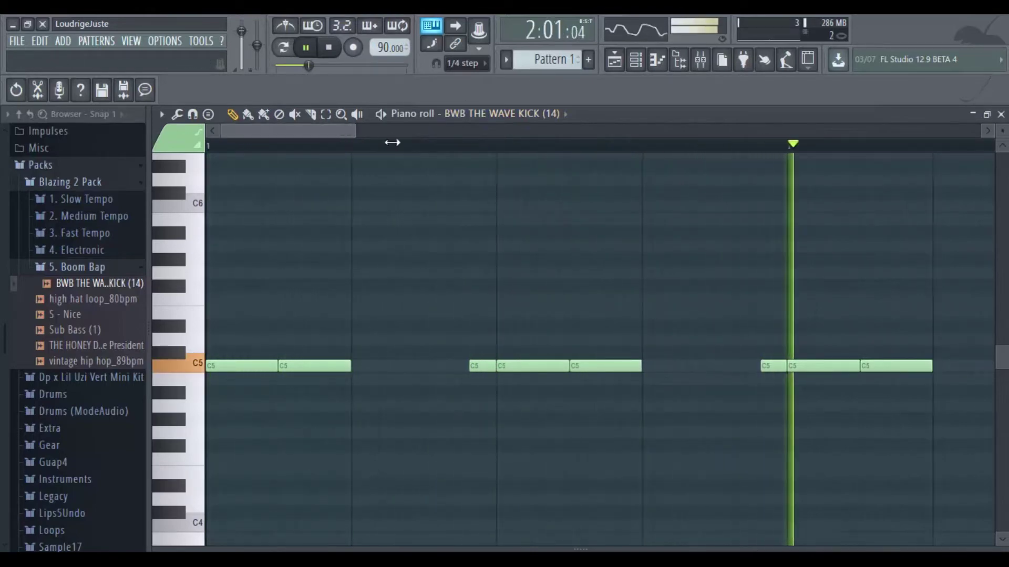
pyautogui.scroll(-3, 390, 140)
pyautogui.press('space')
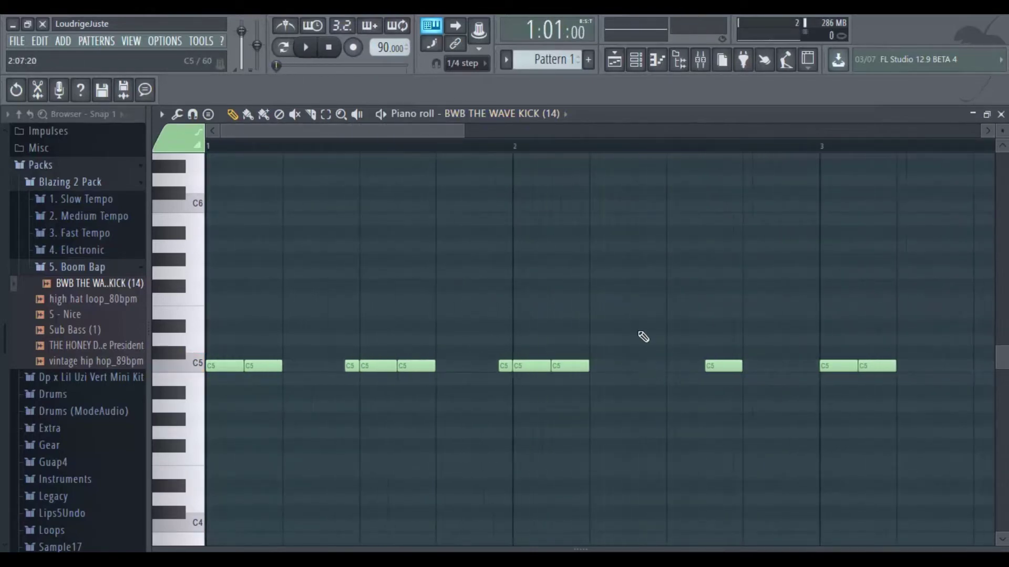
# Add 3/4-step C5 kick notes directly before beat 3 of bar 2 and directly before bar 3, checking the timing against playback
pyautogui.scroll(3, 634, 152)
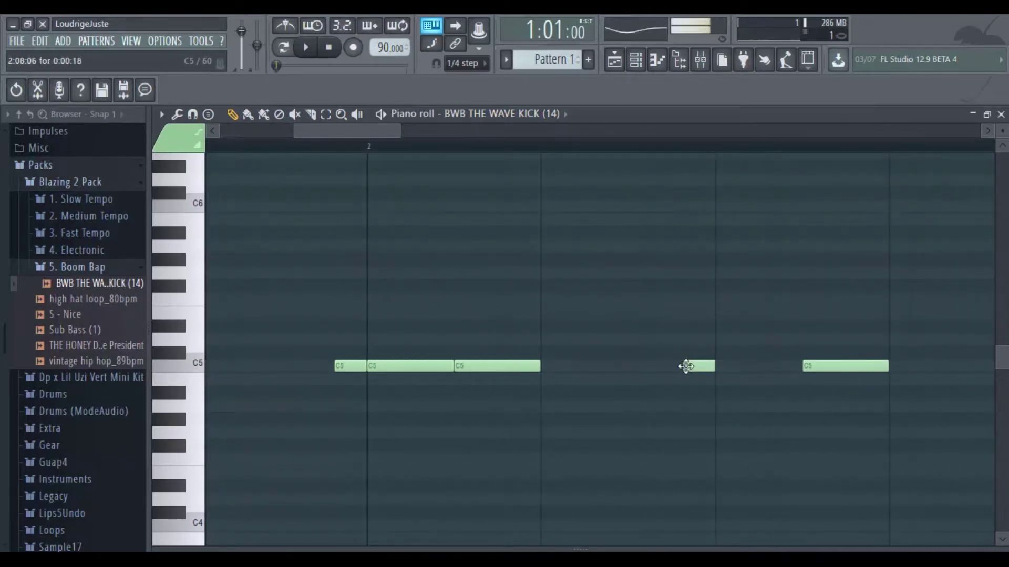
pyautogui.press('space')
pyautogui.moveTo(370, 131); pyautogui.dragTo(441, 167)
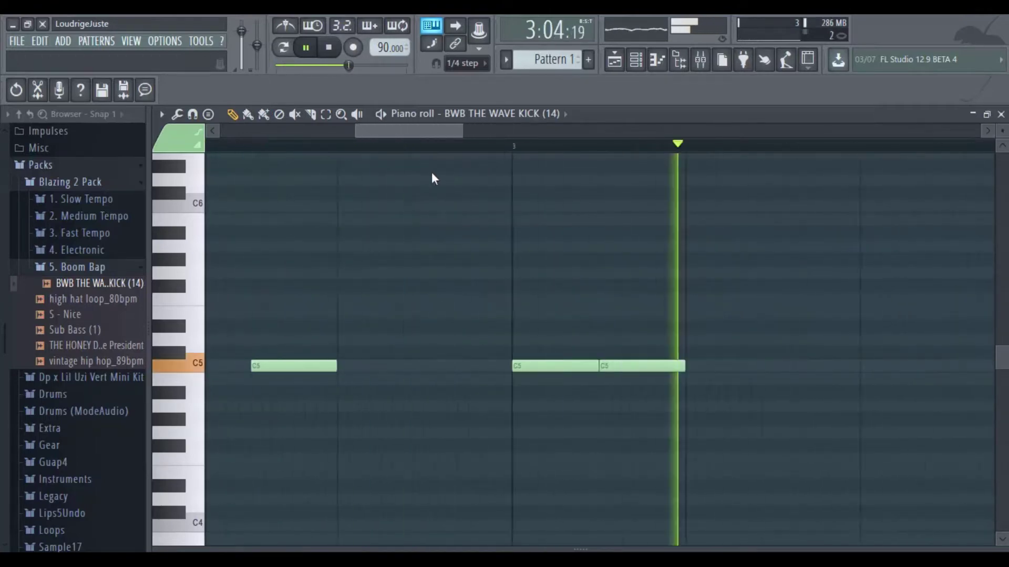
pyautogui.press('space')
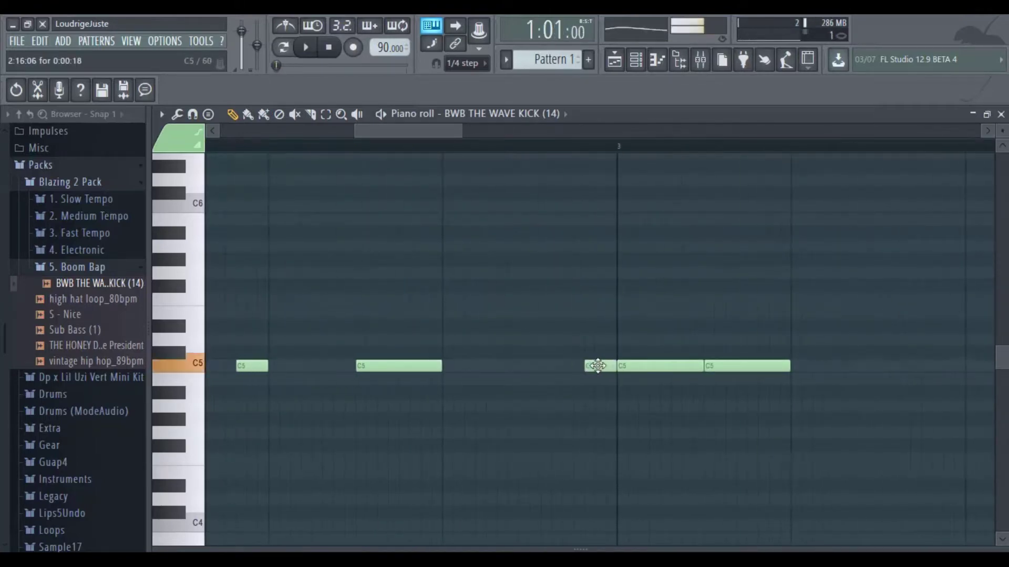
pyautogui.press('space')
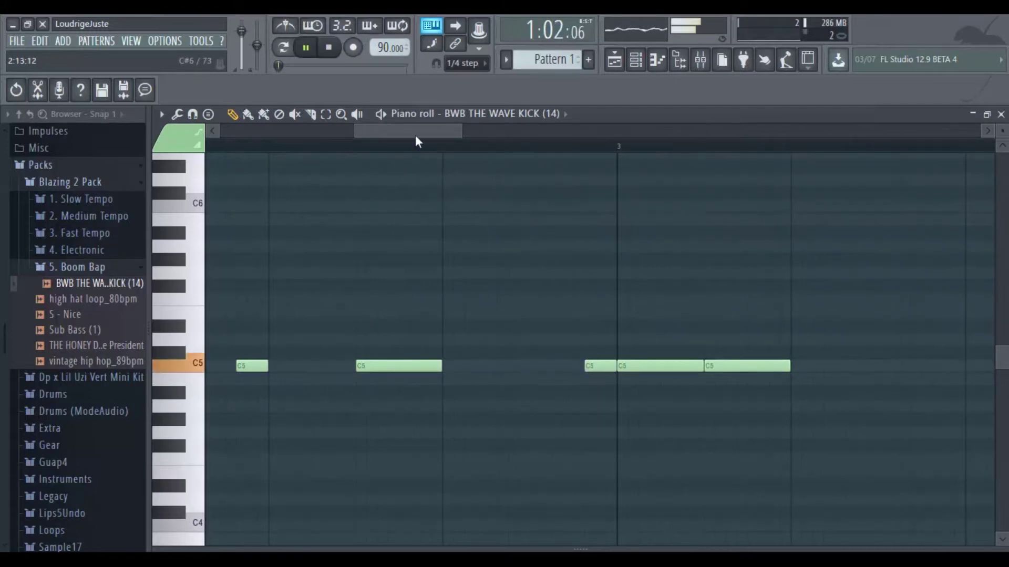
# Place 3/4-step C5 kick notes directly before beat 3 and directly before beat 4 of bar 3
pyautogui.moveTo(415, 135); pyautogui.dragTo(466, 141)
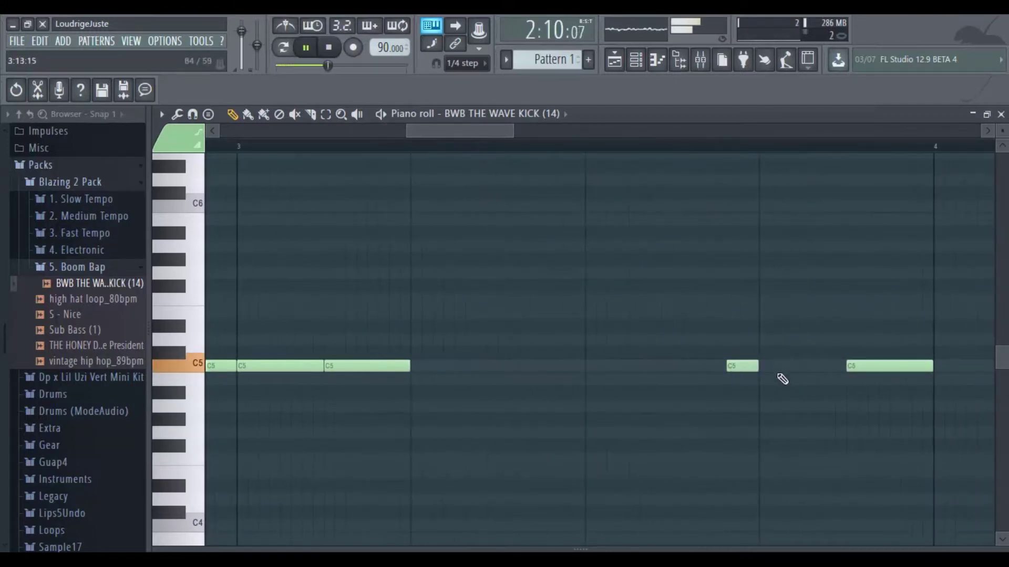
pyautogui.moveTo(742, 366); pyautogui.dragTo(560, 370)
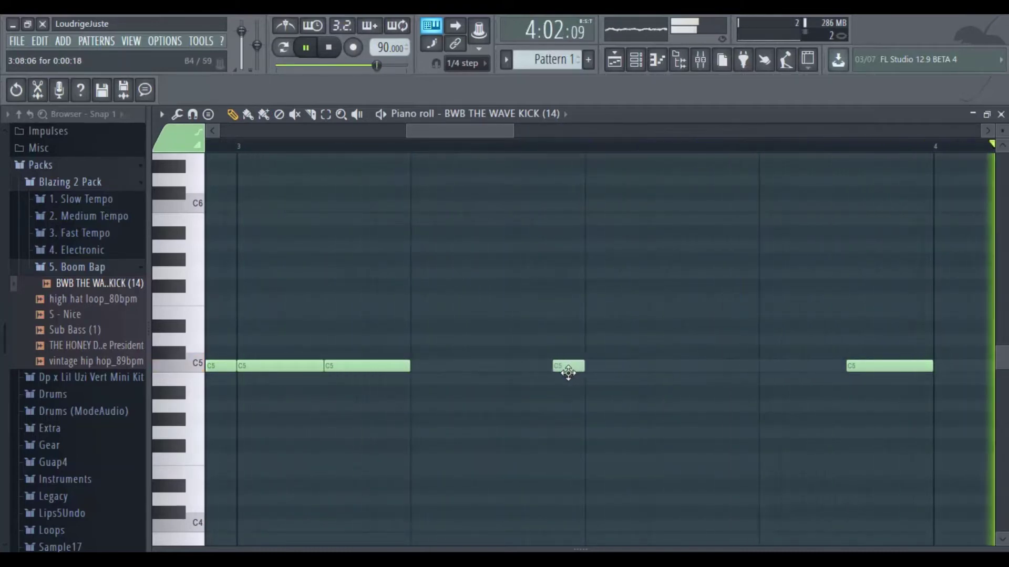
pyautogui.click(742, 367)
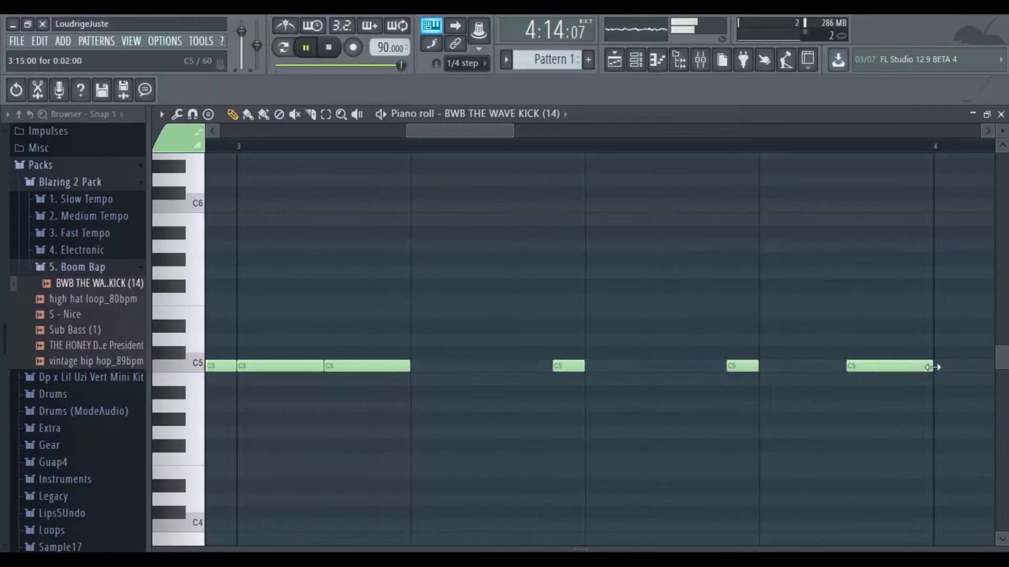
# Shorten the last kick note of bar 3 to about 1 1/4 steps and add a 3/4-step C5 note directly before bar 4
pyautogui.moveTo(932, 367); pyautogui.dragTo(898, 375)
pyautogui.rightClick(920, 367)
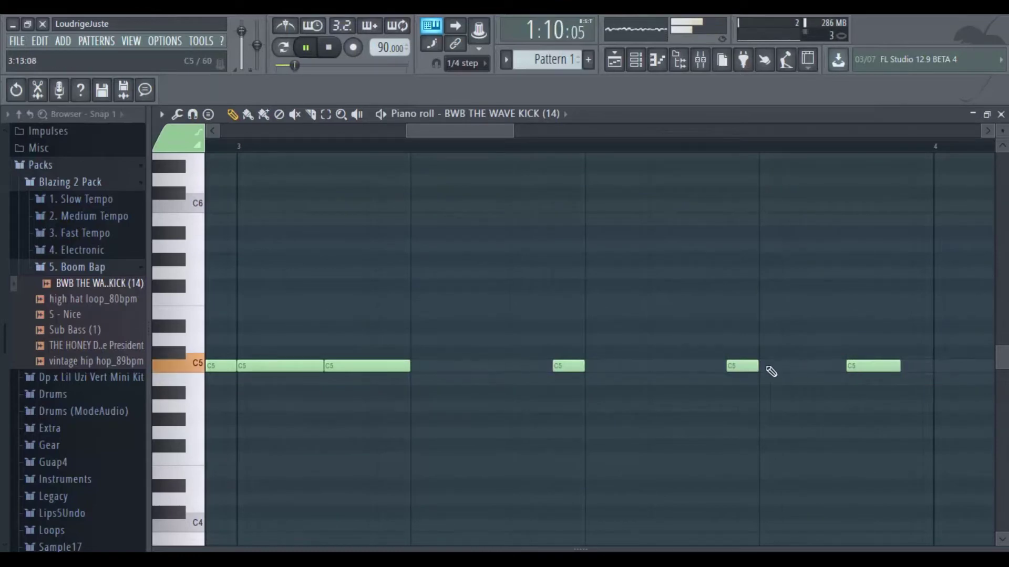
pyautogui.moveTo(916, 367); pyautogui.dragTo(905, 367)
# Add 3/4-step C5 kick notes directly before beat 3 and directly before the last kick note of bar 4, and stop playback
pyautogui.moveTo(479, 142); pyautogui.dragTo(562, 164)
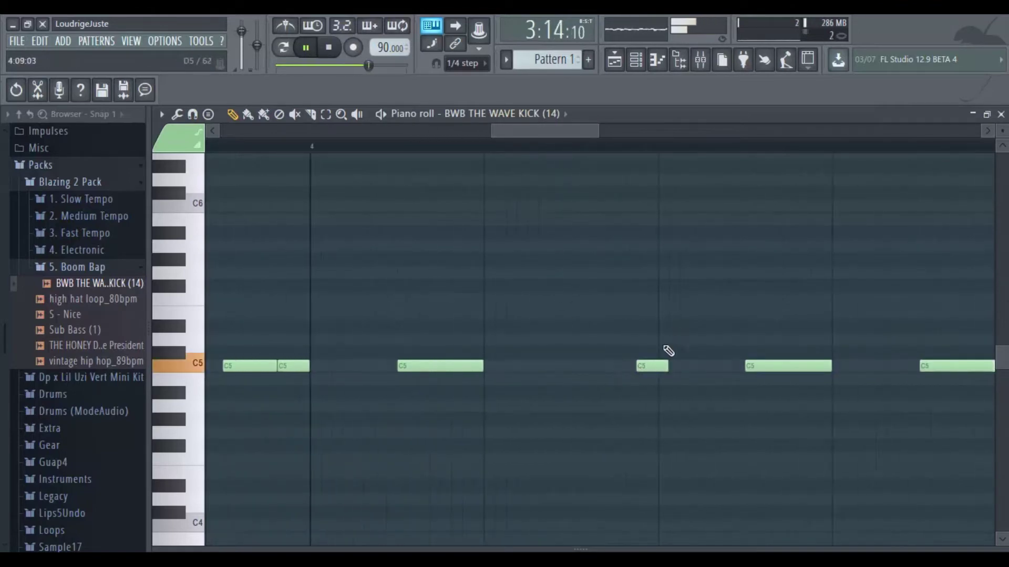
pyautogui.moveTo(655, 366); pyautogui.dragTo(644, 366)
pyautogui.moveTo(543, 131); pyautogui.dragTo(582, 134)
pyautogui.moveTo(630, 372); pyautogui.dragTo(620, 369)
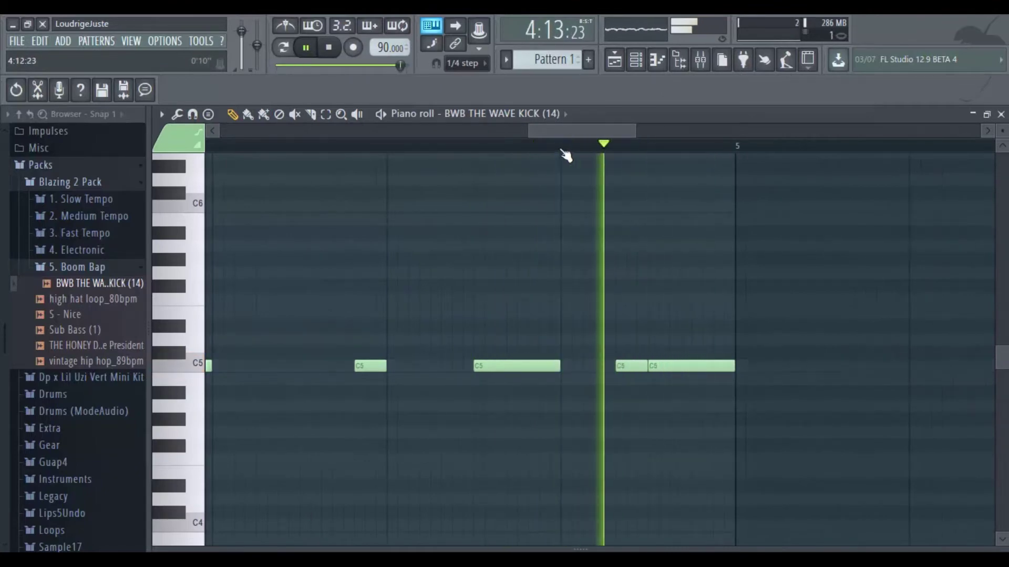
pyautogui.press('space')
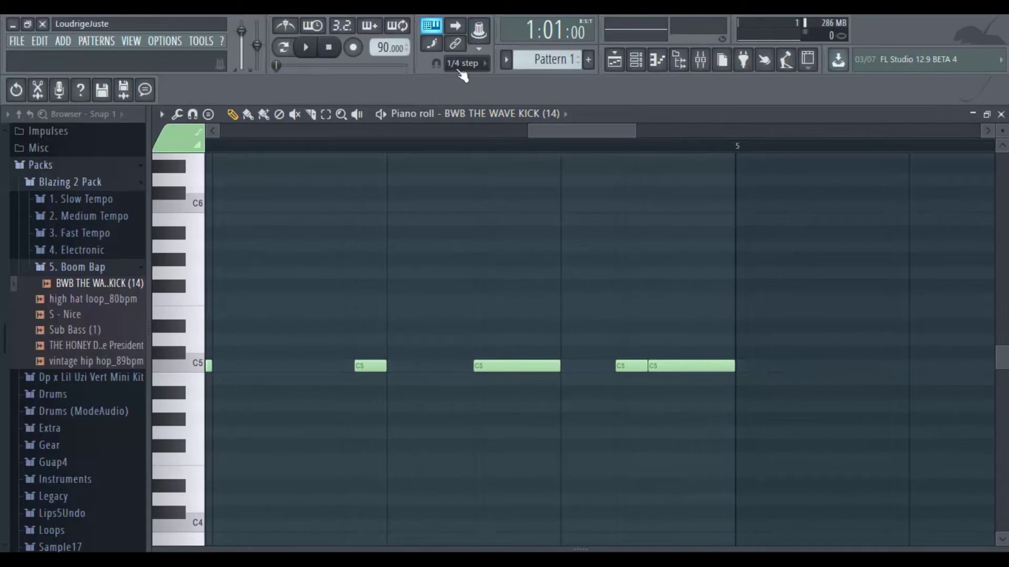
# Set the snap to Line and play back the full four-bar kick pattern
pyautogui.click(460, 65)
pyautogui.click(458, 118)
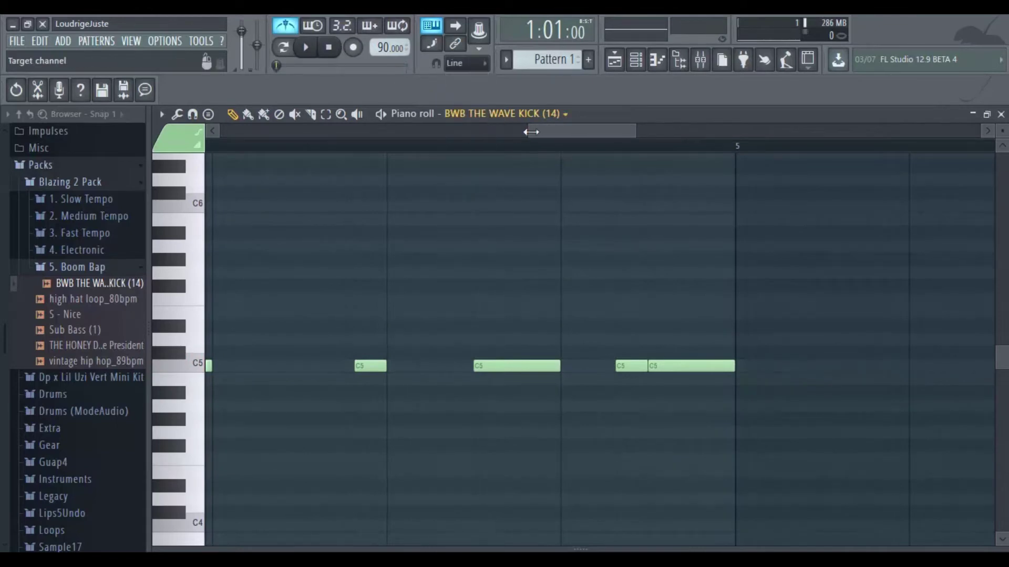
pyautogui.moveTo(523, 130); pyautogui.dragTo(727, 112)
pyautogui.press('space')
# Load the S - Nice sample from the Boom Bap folder onto the Clap channel and show its piano roll
pyautogui.click(635, 59)
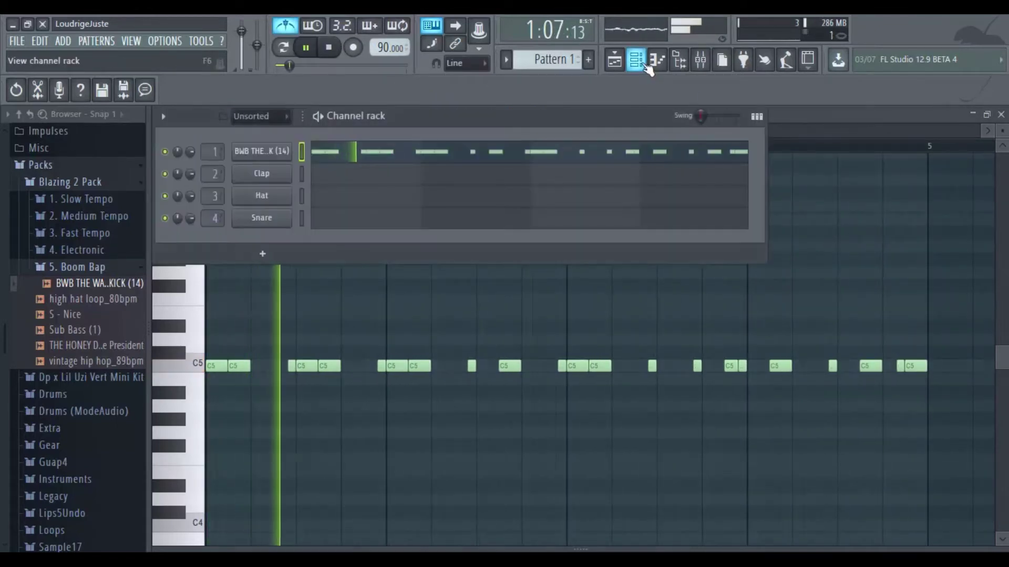
pyautogui.moveTo(112, 298); pyautogui.dragTo(82, 322)
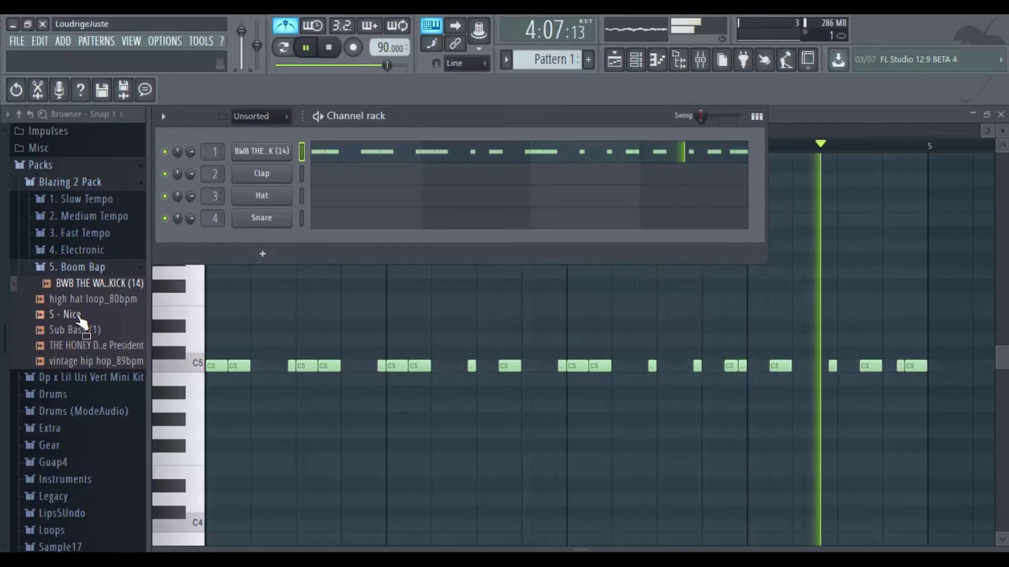
pyautogui.moveTo(81, 318); pyautogui.dragTo(239, 196)
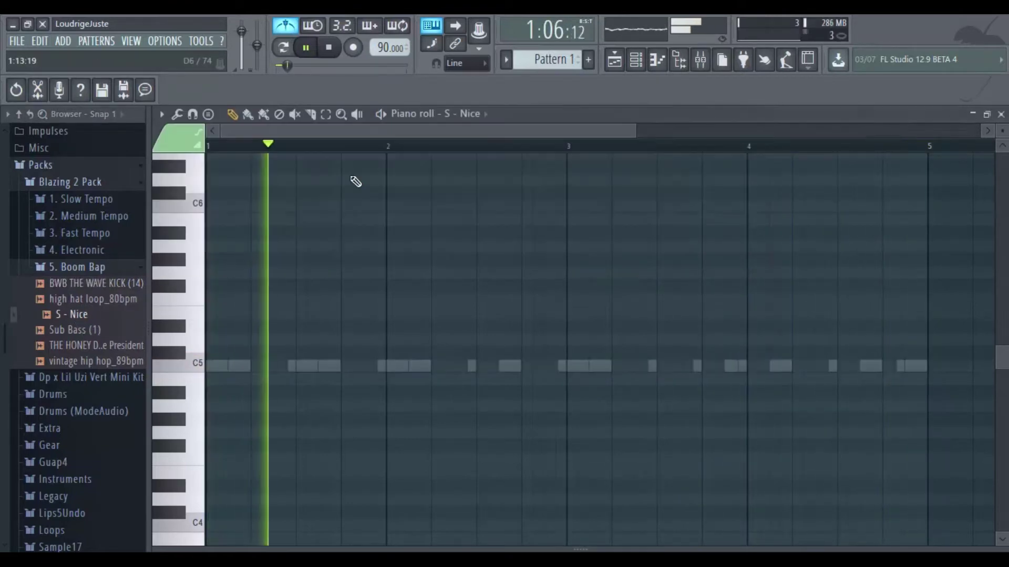
# Add C5 snare notes on beats 2 and 4 of bars 1 and 2
pyautogui.click(254, 366)
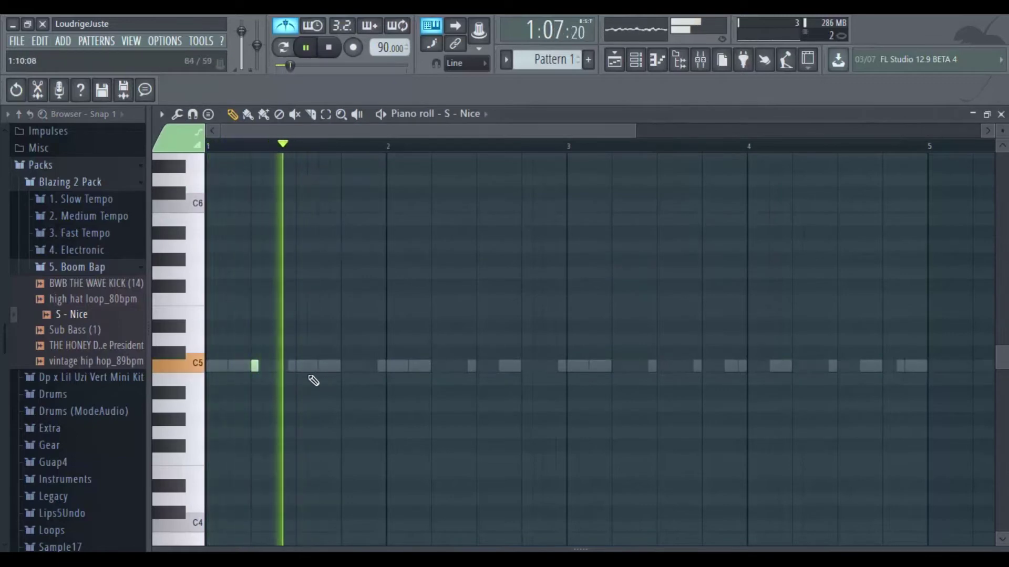
pyautogui.click(345, 366)
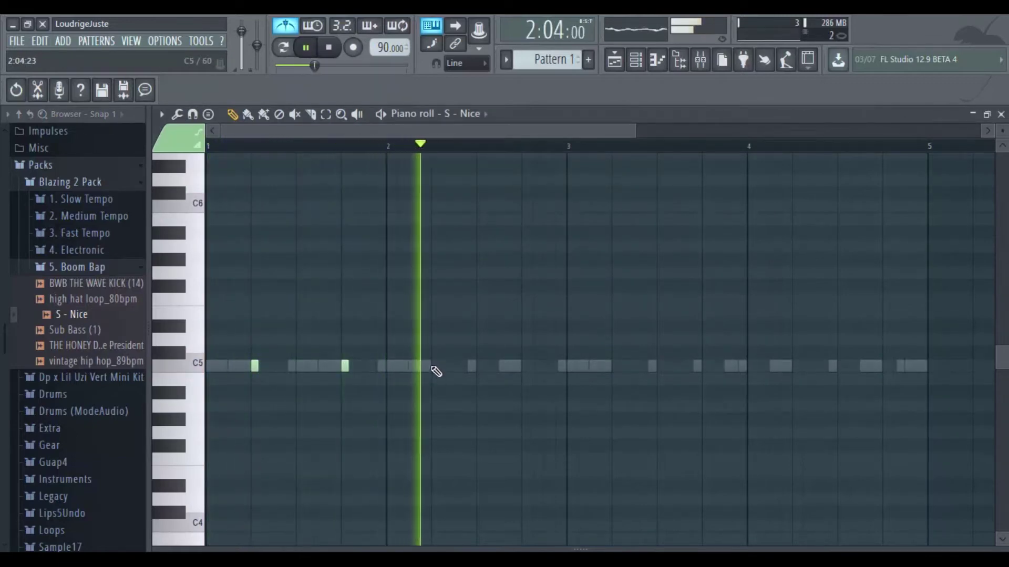
pyautogui.click(435, 366)
pyautogui.click(525, 366)
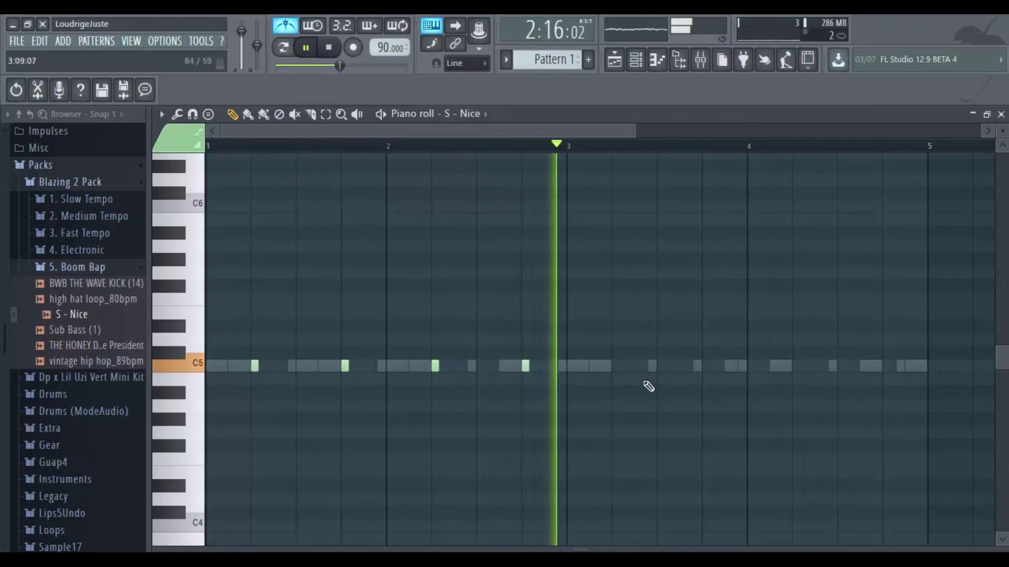
# Add C5 snare notes on beats 2, 3 and 4 of bars 3 and 4
pyautogui.click(615, 366)
pyautogui.click(660, 366)
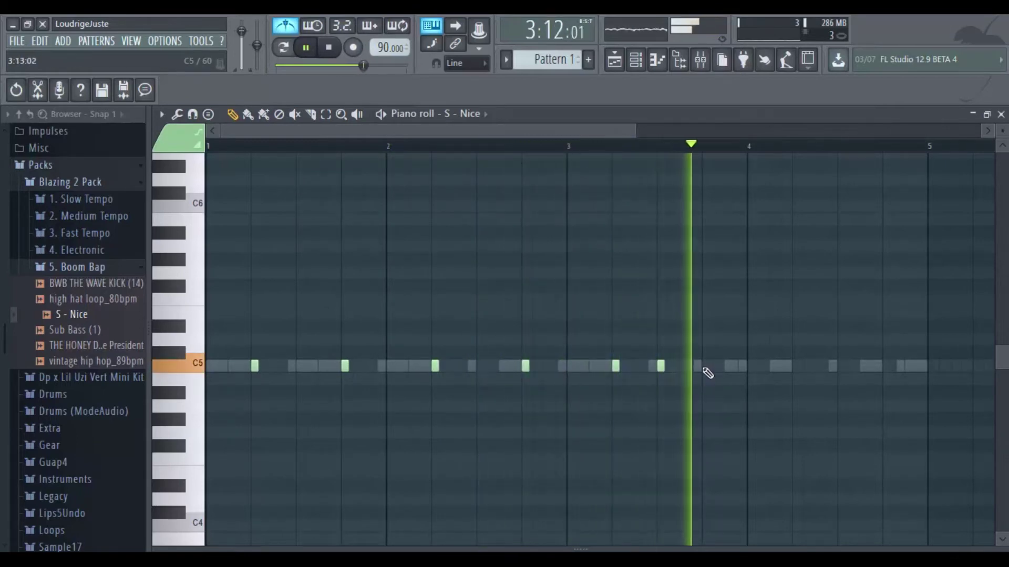
pyautogui.click(706, 366)
pyautogui.click(796, 366)
pyautogui.click(841, 366)
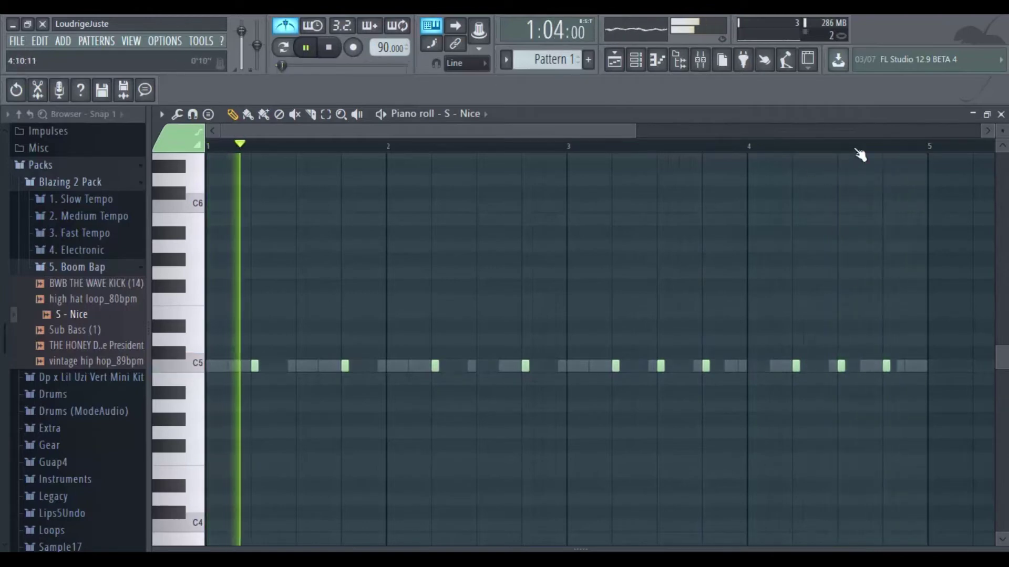
# Stop playback and move the snare note on beat 3 of bar 4 to step 10
pyautogui.scroll(3, 859, 152)
pyautogui.press('space')
pyautogui.moveTo(826, 366); pyautogui.dragTo(864, 364)
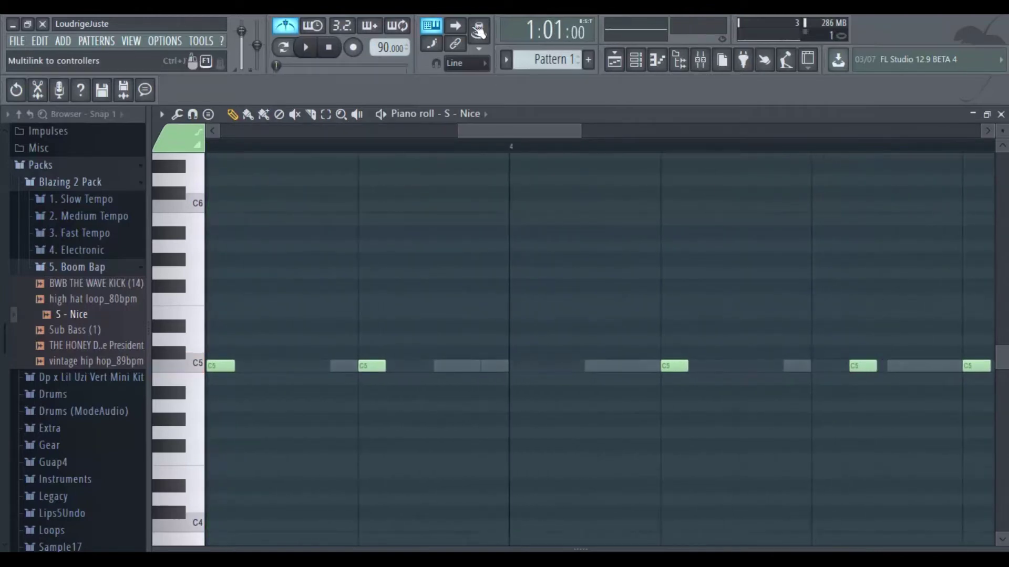
# Set the snap to 1/4 step and place the moved snare note a quarter step after step 10 of bar 4, checking it against playback
pyautogui.click(468, 63)
pyautogui.click(475, 140)
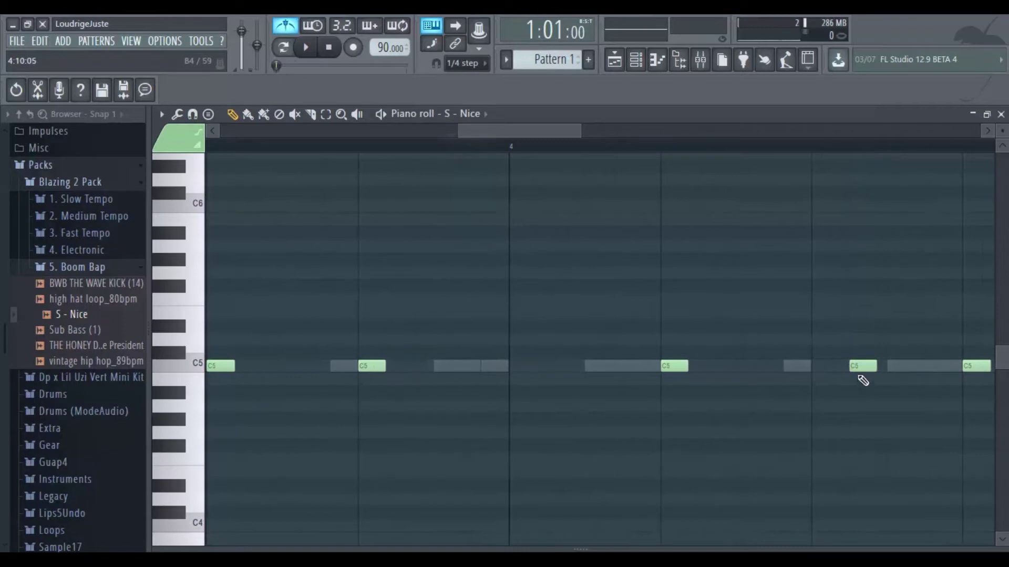
pyautogui.press('space')
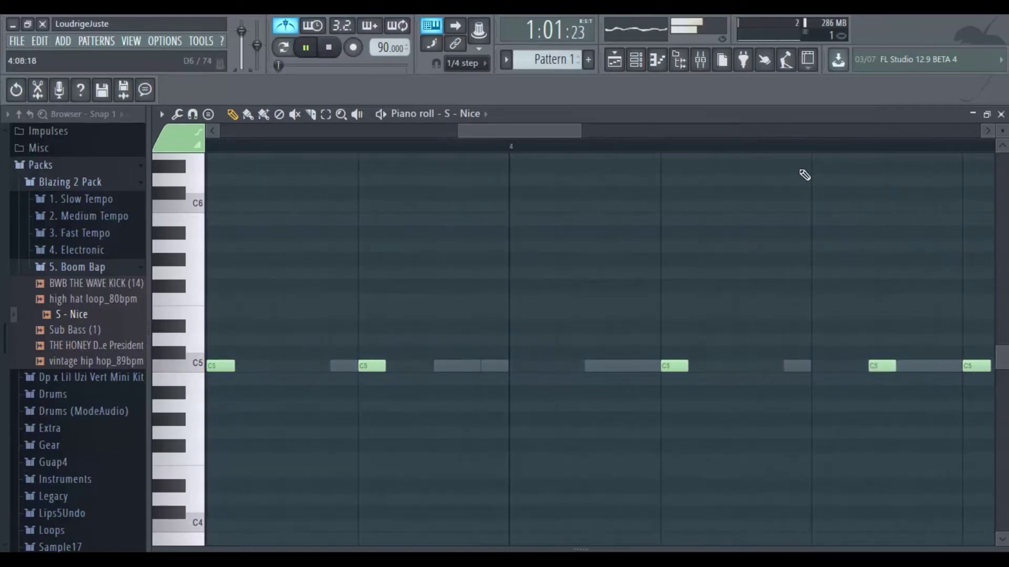
pyautogui.click(683, 147)
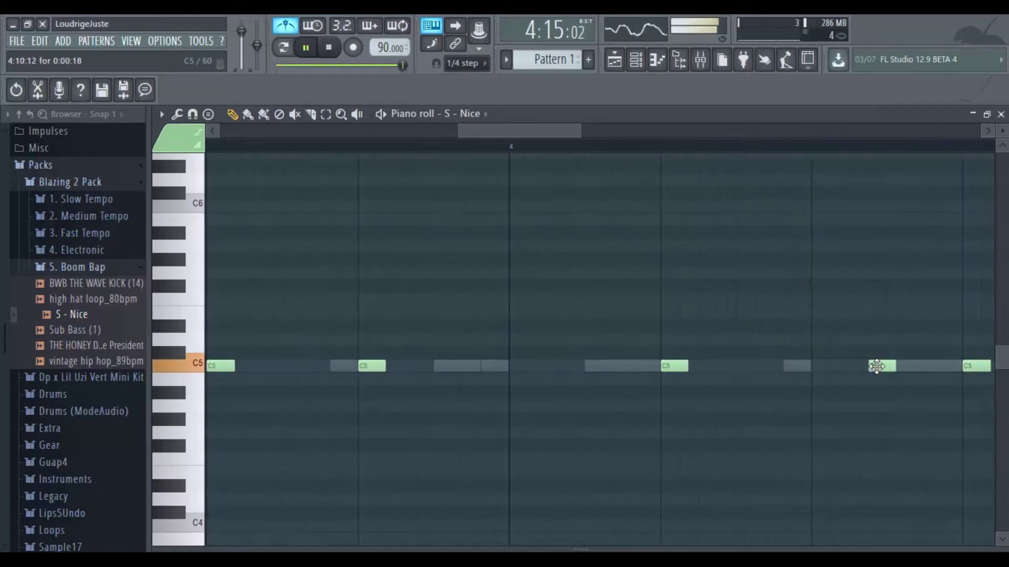
pyautogui.press('space')
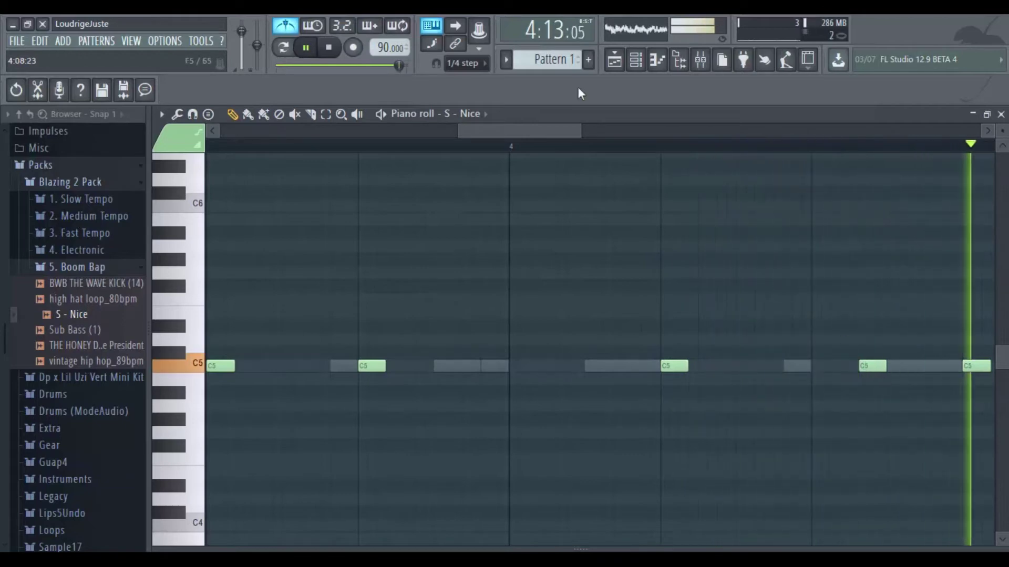
# Set the snap back to Line and view the complete four-bar snare pattern
pyautogui.moveTo(577, 128); pyautogui.dragTo(593, 132)
pyautogui.click(473, 65)
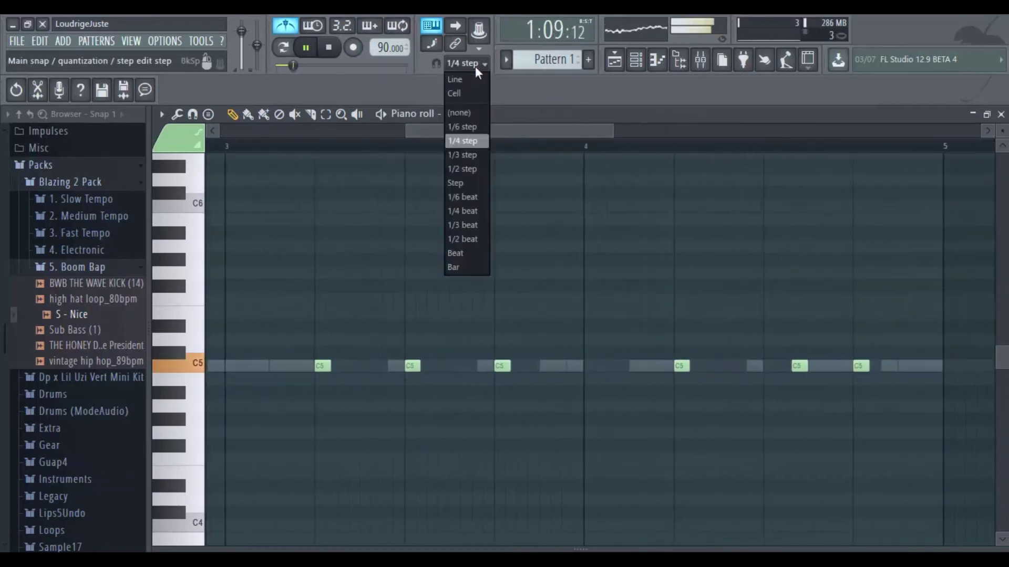
pyautogui.click(475, 77)
pyautogui.moveTo(713, 151); pyautogui.dragTo(286, 128)
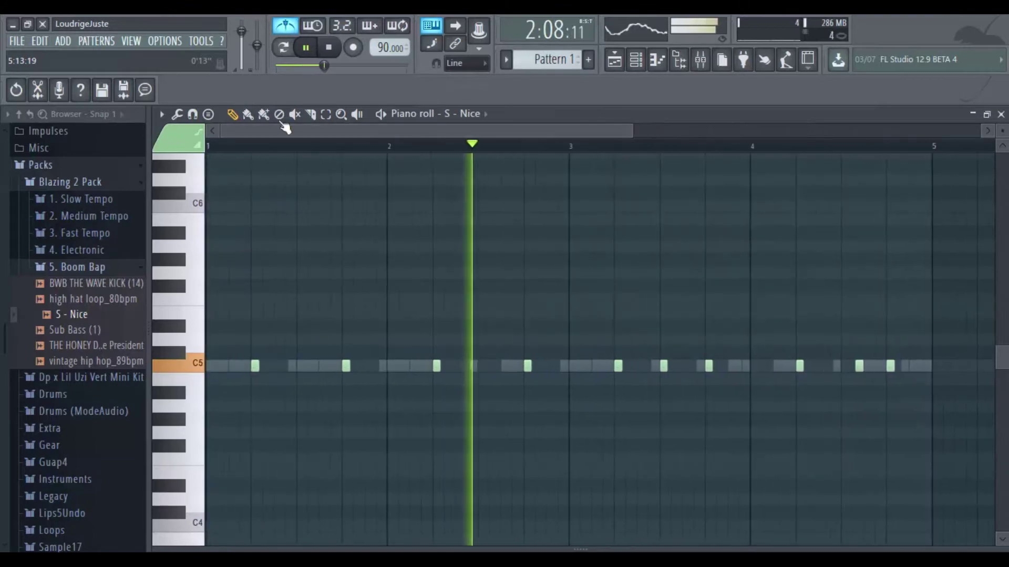
# Load the Sub Bass (1) sample onto the Hat channel and open that channel's piano roll
pyautogui.click(656, 67)
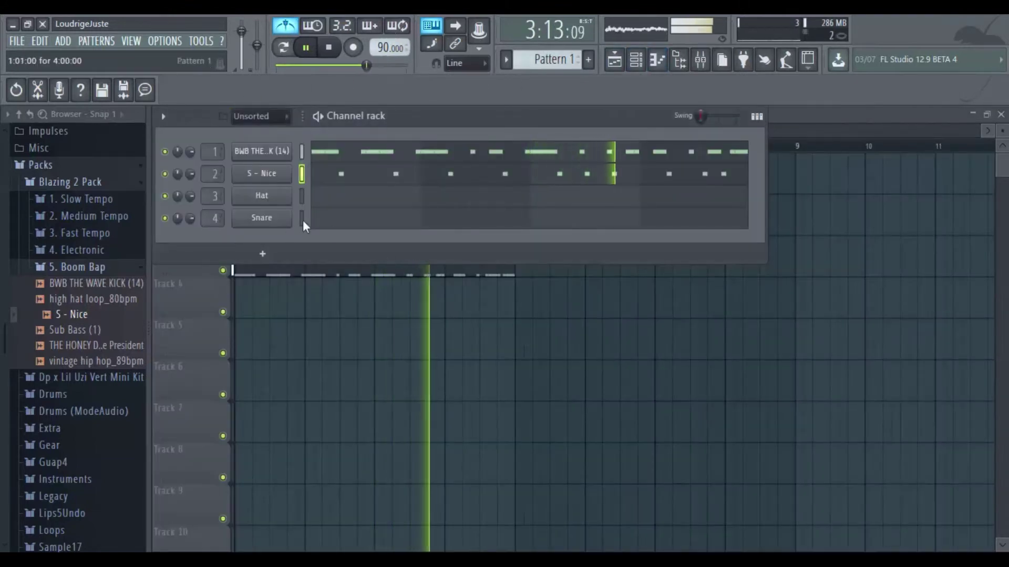
pyautogui.press('space')
pyautogui.click(103, 331)
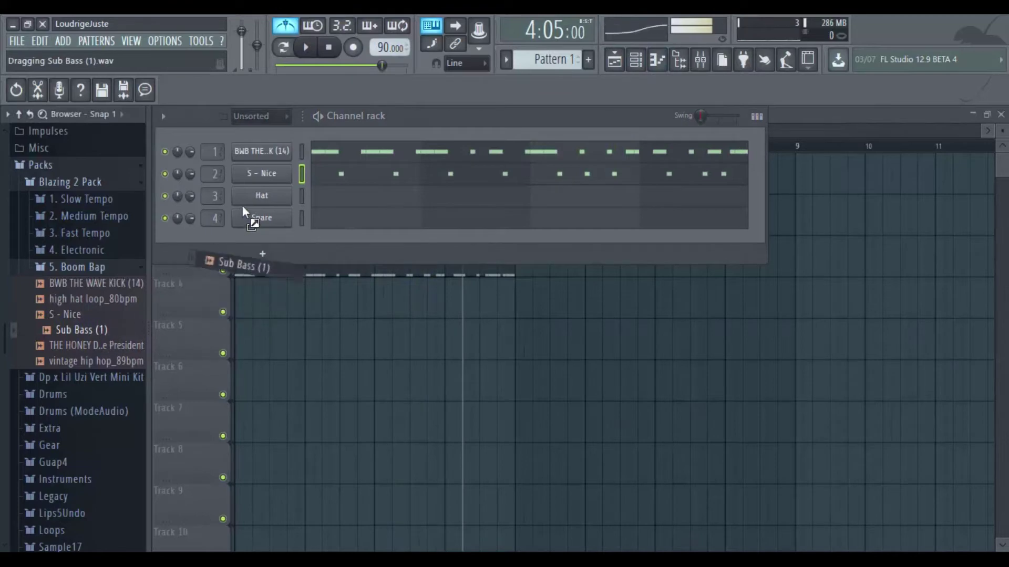
pyautogui.moveTo(242, 206); pyautogui.dragTo(245, 201)
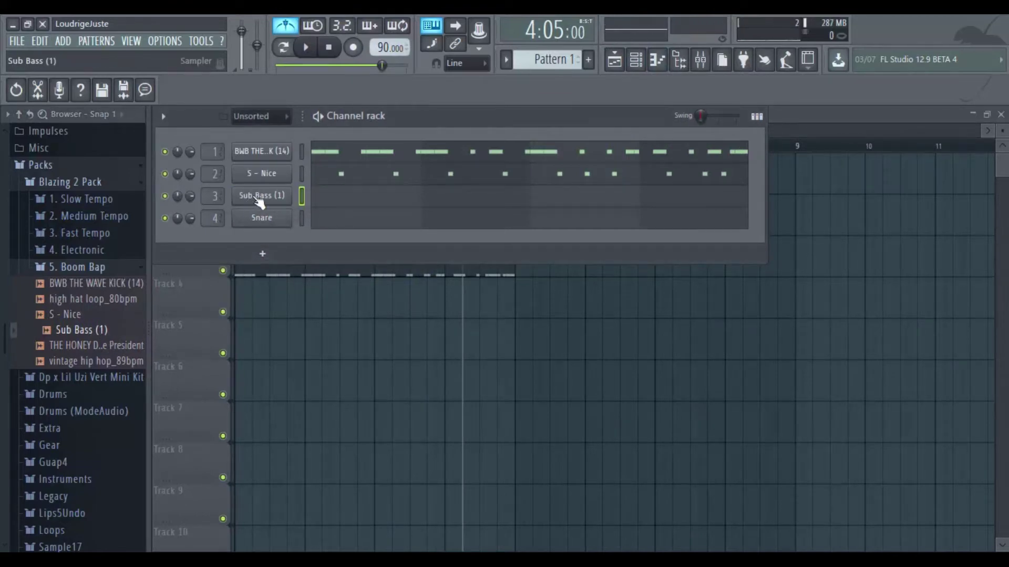
pyautogui.rightClick(259, 201)
pyautogui.click(399, 277)
pyautogui.press('F7')
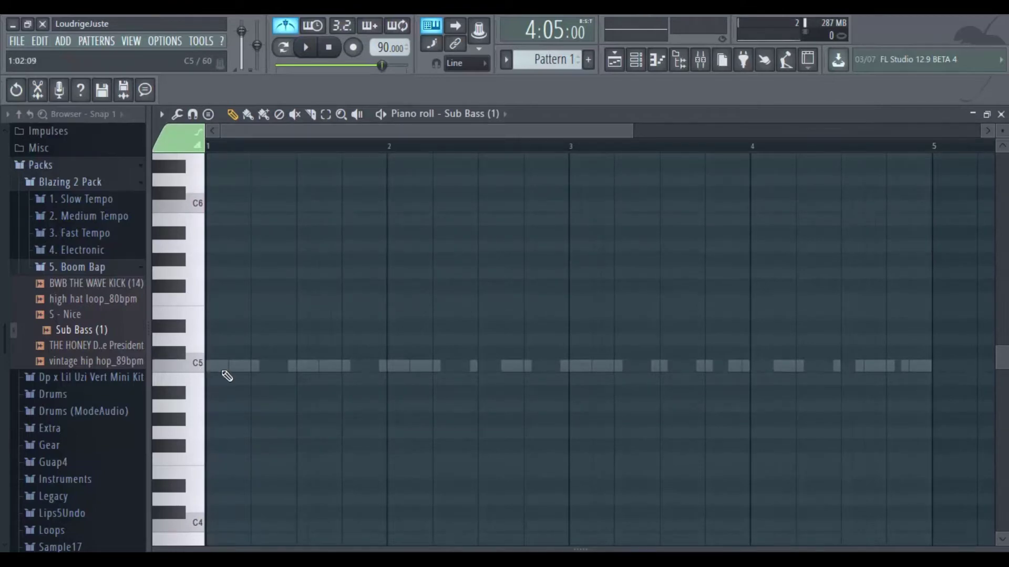
# Audition sub bass pitches and add an A5 note at the start of bar 1, about 2 3/4 steps long, during playback
pyautogui.click(329, 47)
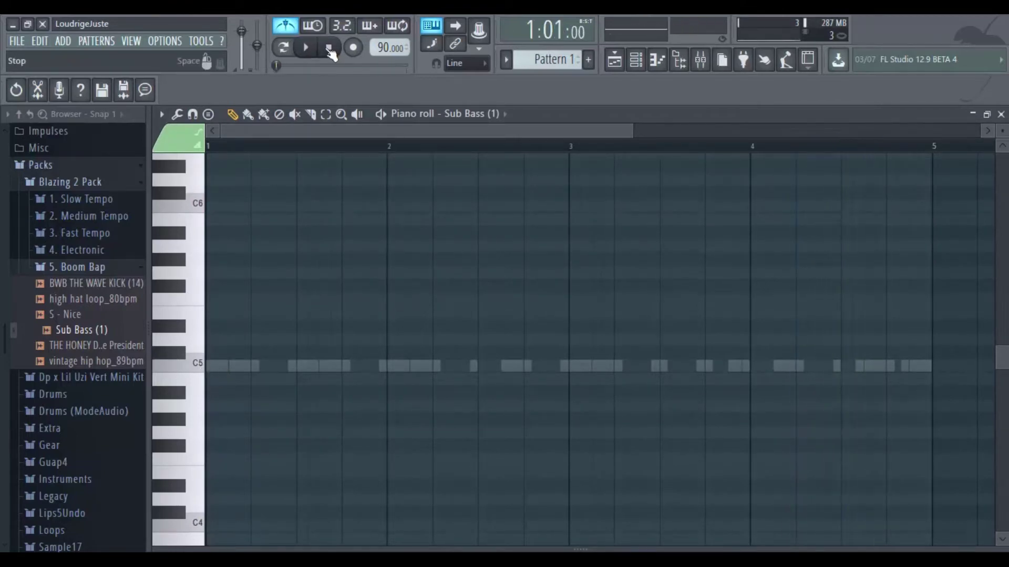
pyautogui.press('space')
pyautogui.press('space')
pyautogui.click(172, 270)
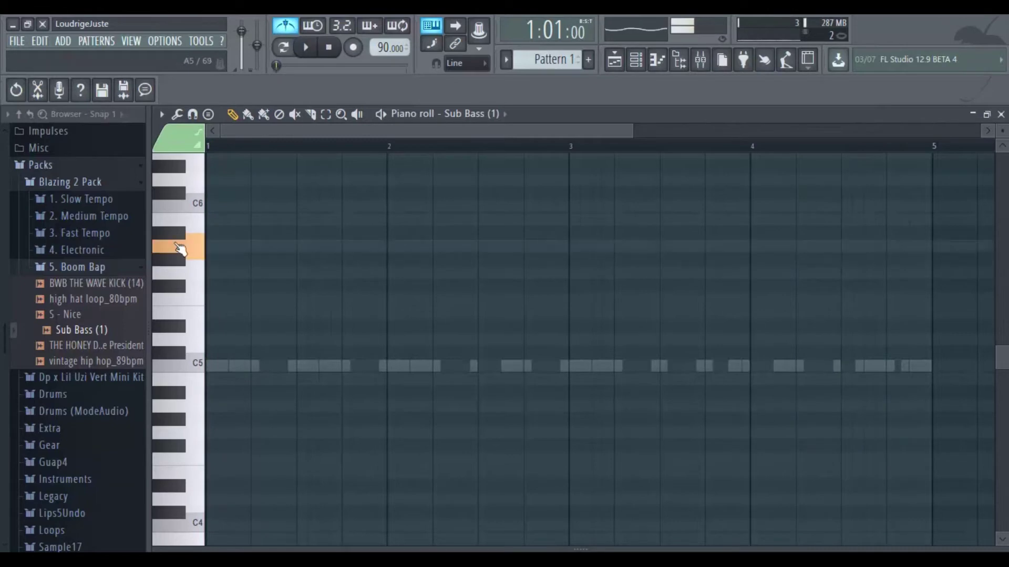
pyautogui.press('space')
pyautogui.click(216, 246)
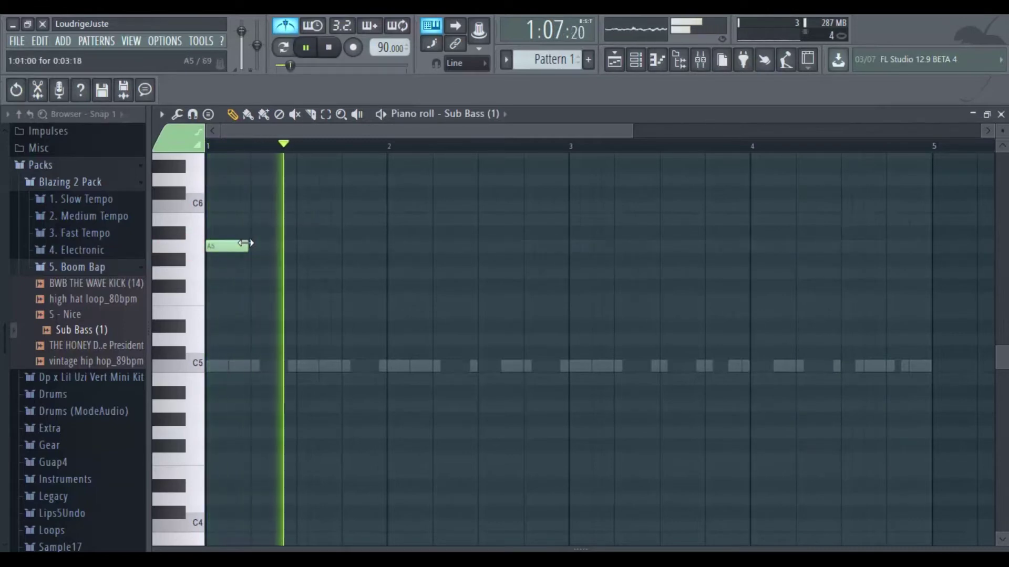
pyautogui.moveTo(248, 244); pyautogui.dragTo(238, 248)
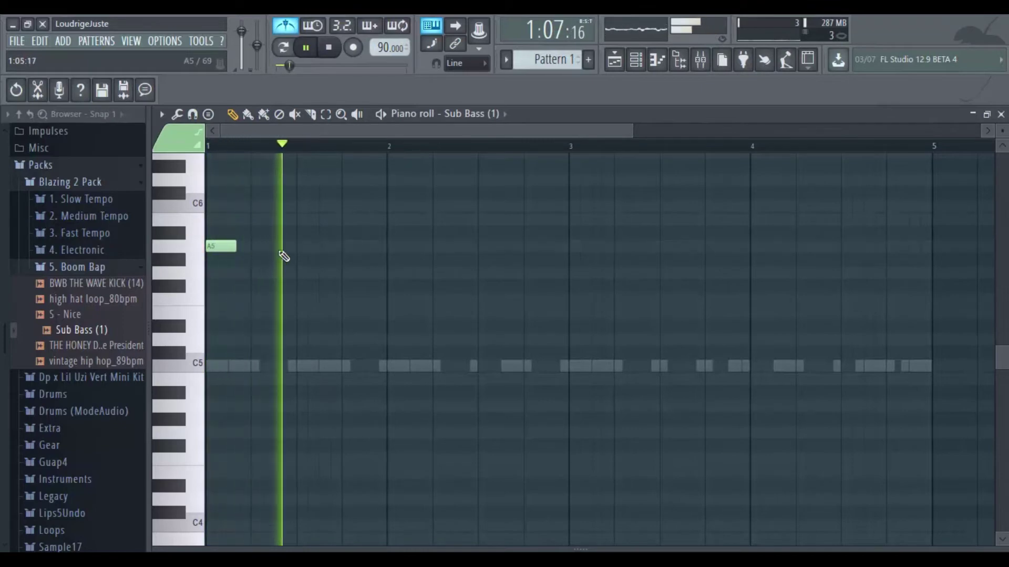
# Add sub bass notes during playback: A5 at step 7 and B5 at step 13 of bar 1, and A5 at the start of bar 2
pyautogui.click(276, 246)
pyautogui.press('space')
pyautogui.press('space')
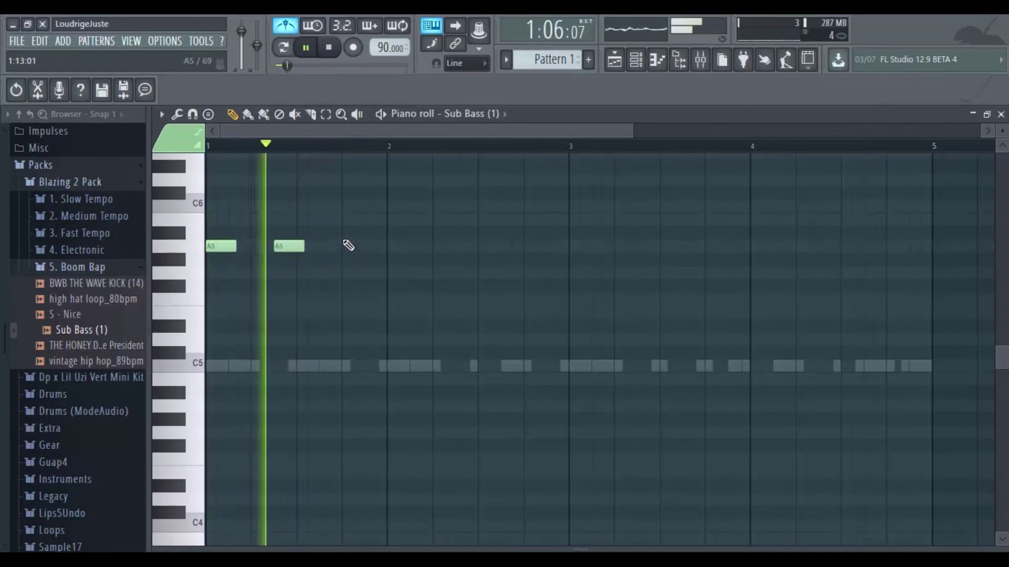
pyautogui.click(351, 219)
pyautogui.click(395, 246)
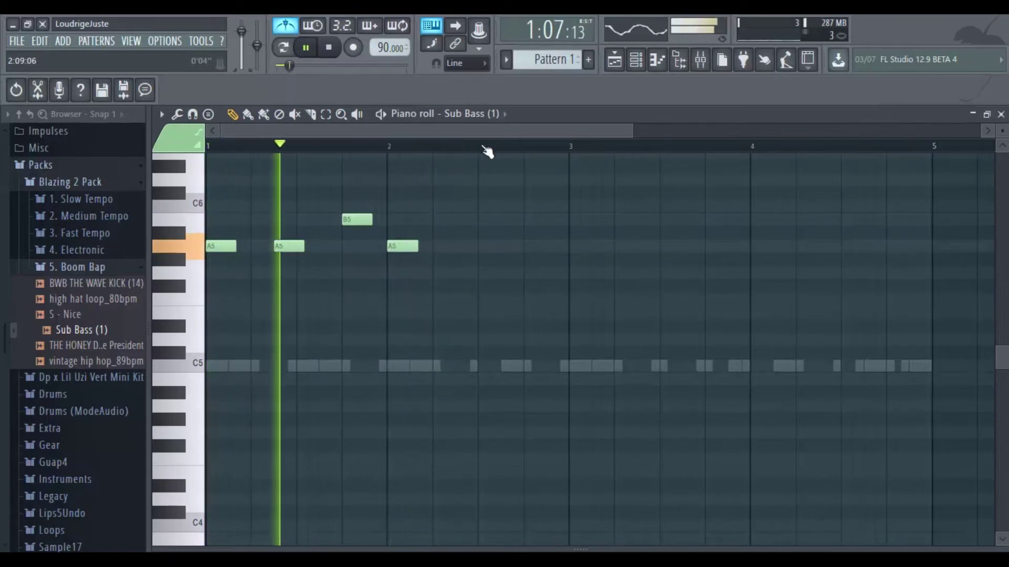
# Add an A5 at step 7 and F5 notes at steps 11 and 13 of bar 2, plus a C5 at the start of bar 3
pyautogui.scroll(1, 526, 188)
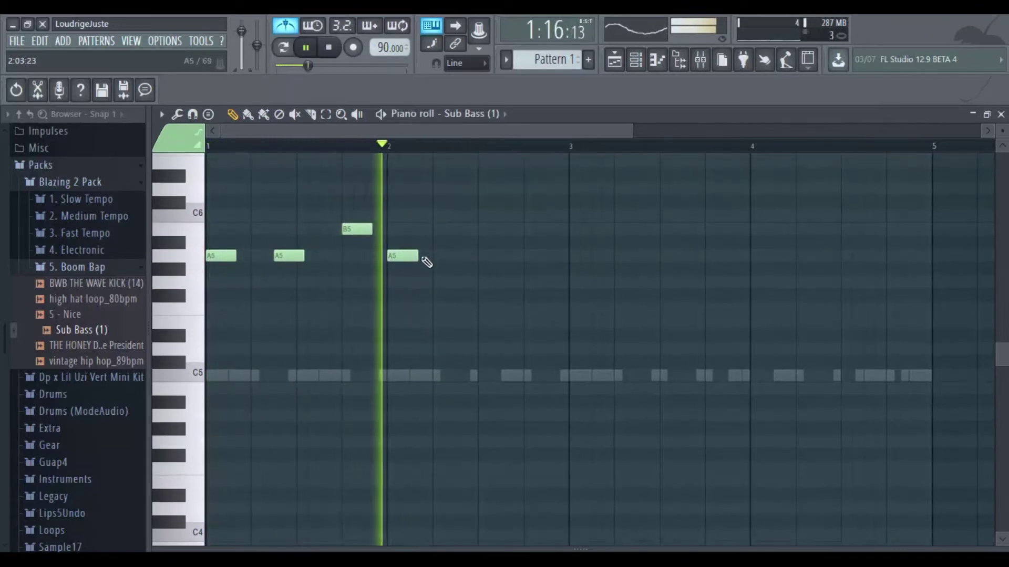
pyautogui.click(456, 255)
pyautogui.press('space')
pyautogui.moveTo(499, 284); pyautogui.dragTo(503, 312)
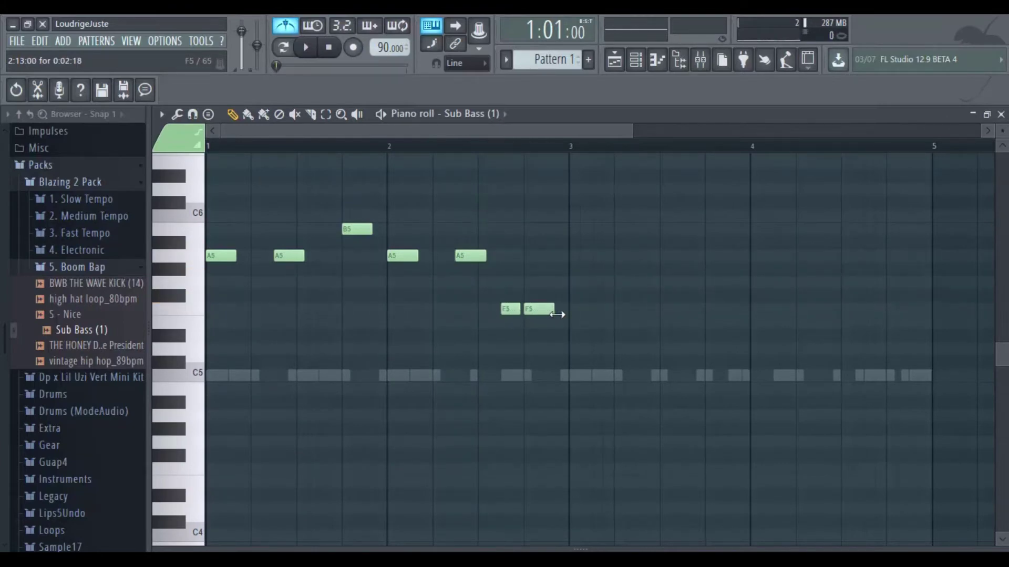
pyautogui.click(569, 366)
pyautogui.press('space')
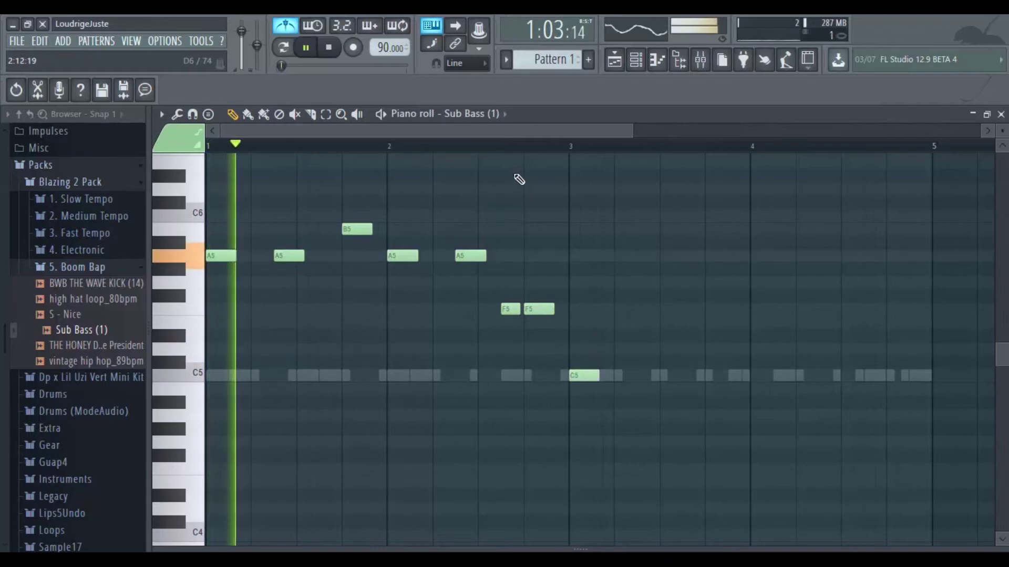
# Lower the A5 note at step 7 of bar 2 to A4, comparing its pitch with the opening A5 note
pyautogui.moveTo(426, 130); pyautogui.dragTo(509, 138)
pyautogui.press('space')
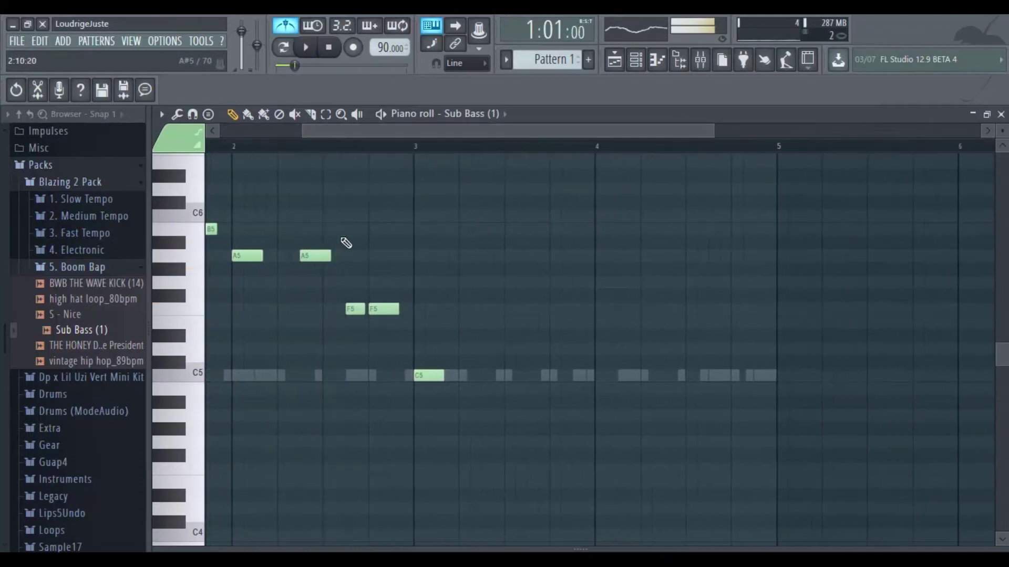
pyautogui.moveTo(312, 256); pyautogui.dragTo(322, 433)
pyautogui.hscroll(-3, 232, 159)
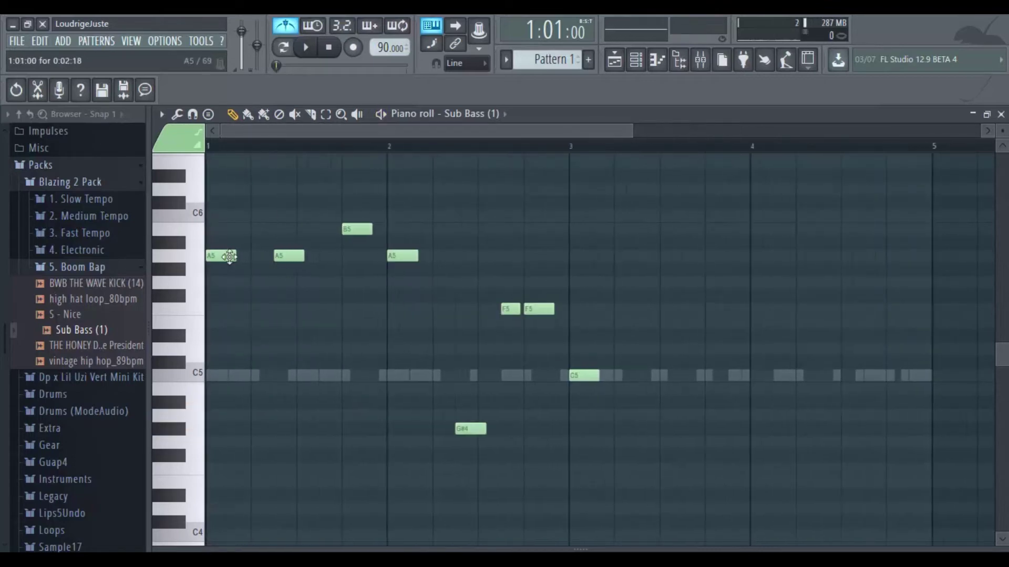
pyautogui.moveTo(222, 257)
pyautogui.mouseDown()
pyautogui.moveTo(229, 271)
pyautogui.moveTo(283, 256)
pyautogui.mouseUp()
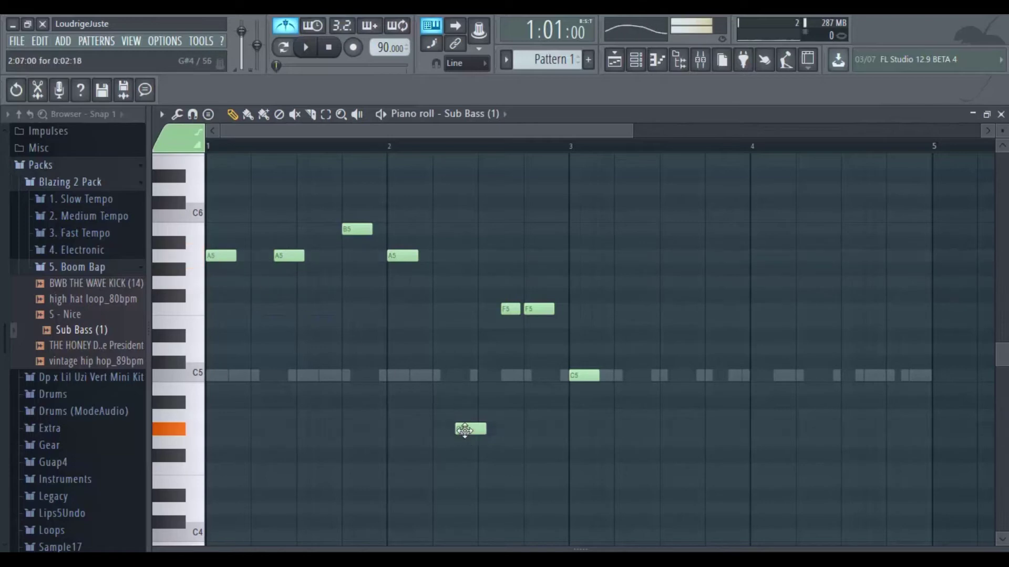
pyautogui.moveTo(464, 429); pyautogui.dragTo(464, 416)
pyautogui.press('space')
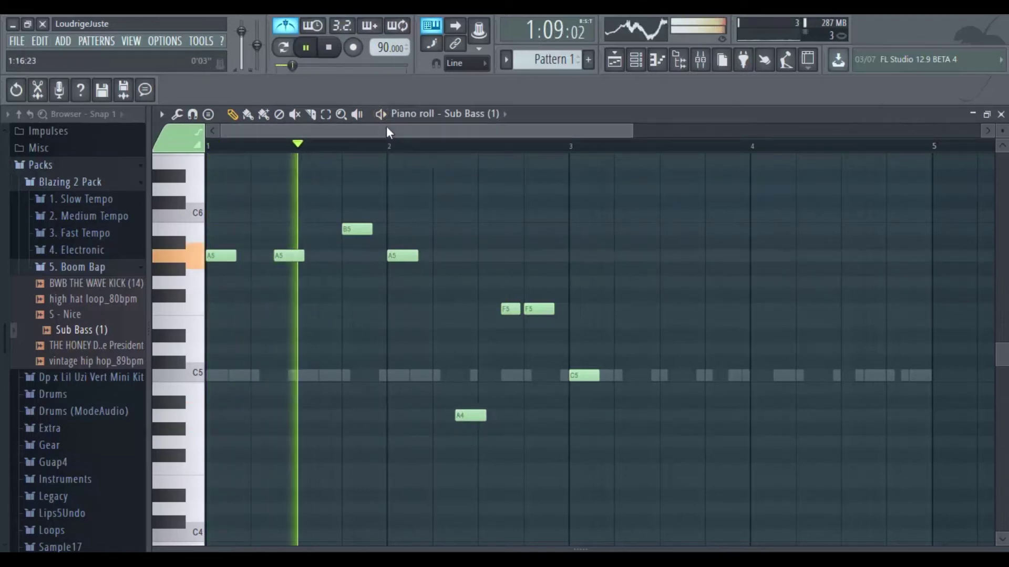
# Add C5 notes at steps 7 and 11 of bar 3, checking them against playback from bar 3
pyautogui.moveTo(387, 128); pyautogui.dragTo(464, 140)
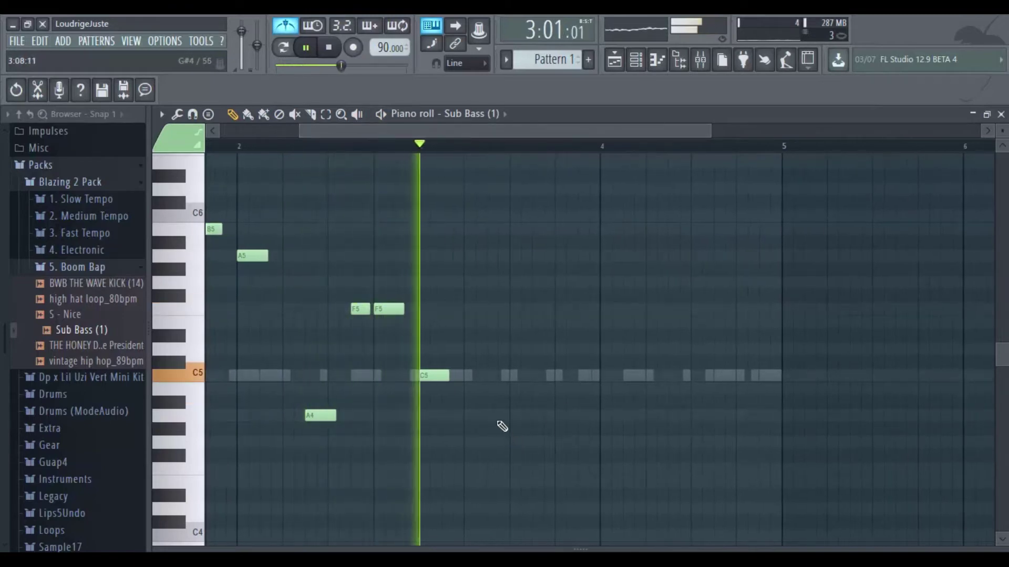
pyautogui.press('space')
pyautogui.click(488, 376)
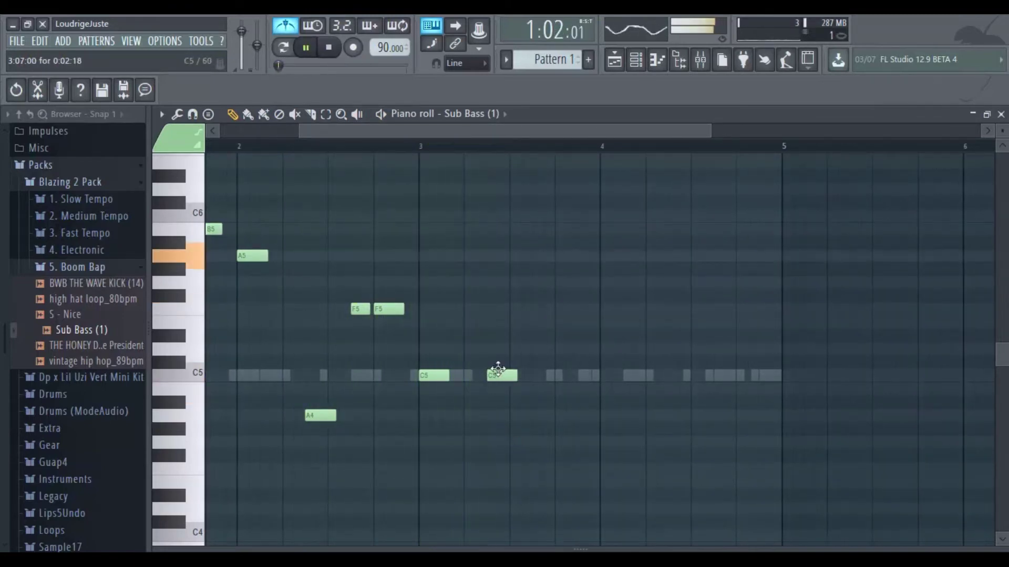
pyautogui.click(417, 149)
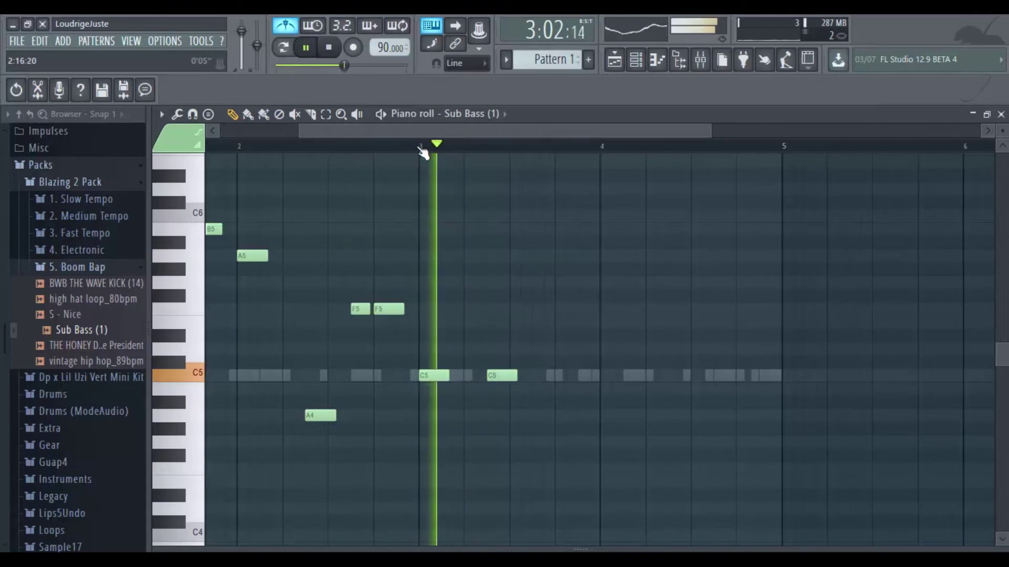
pyautogui.press('space')
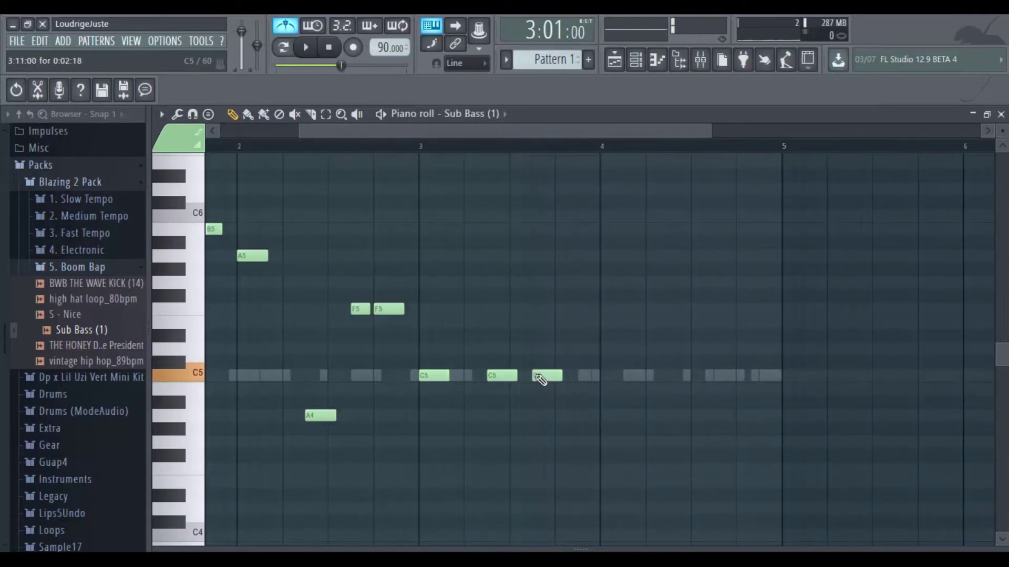
pyautogui.press('space')
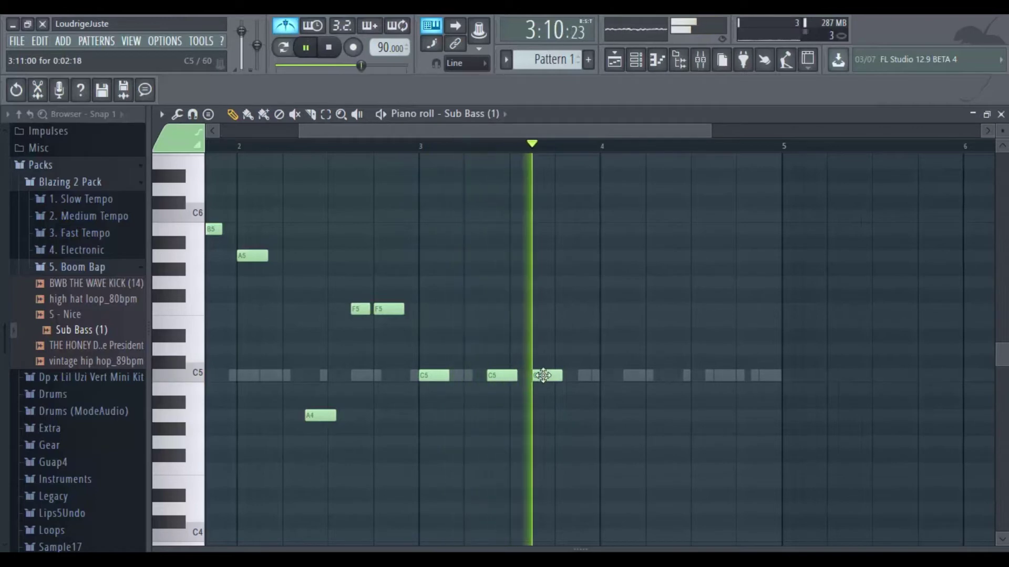
pyautogui.press('space')
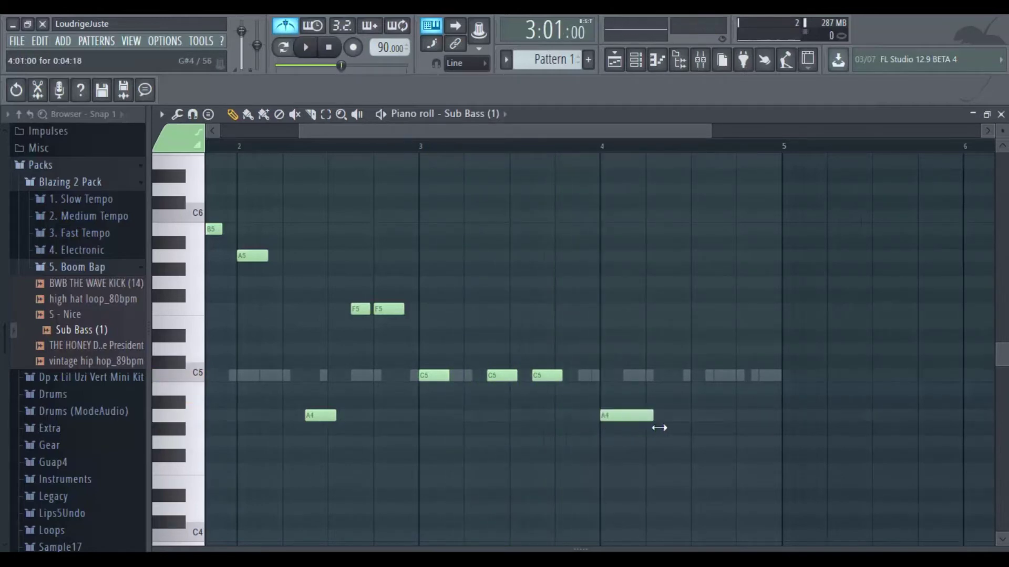
# Fill bar 4 with an A4 about 7 3/4 steps long and F#4 notes about 3 3/4 steps long at steps 9 and 13
pyautogui.moveTo(678, 424)
pyautogui.mouseDown()
pyautogui.moveTo(690, 423)
pyautogui.moveTo(691, 466)
pyautogui.mouseUp()
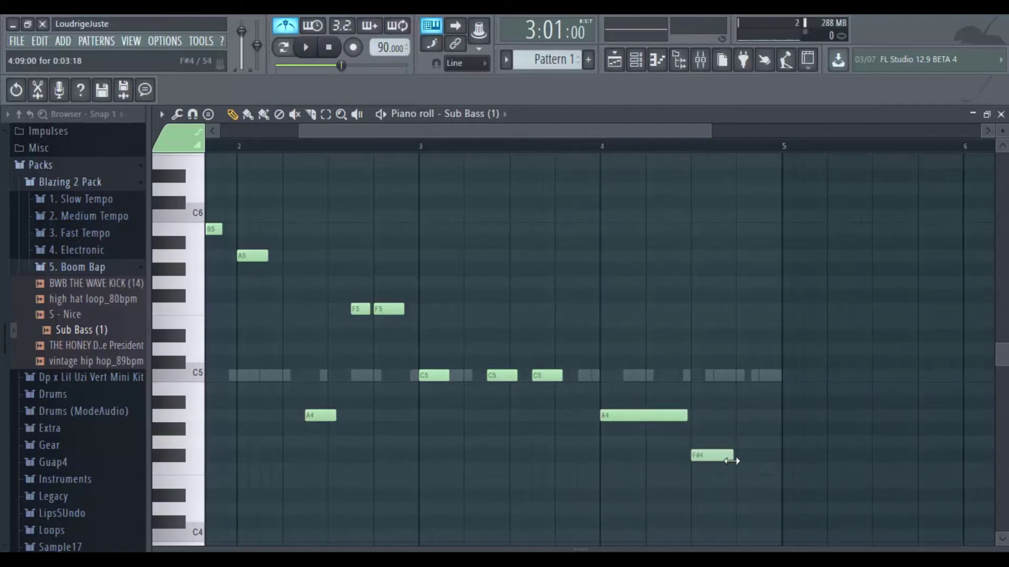
pyautogui.press('space')
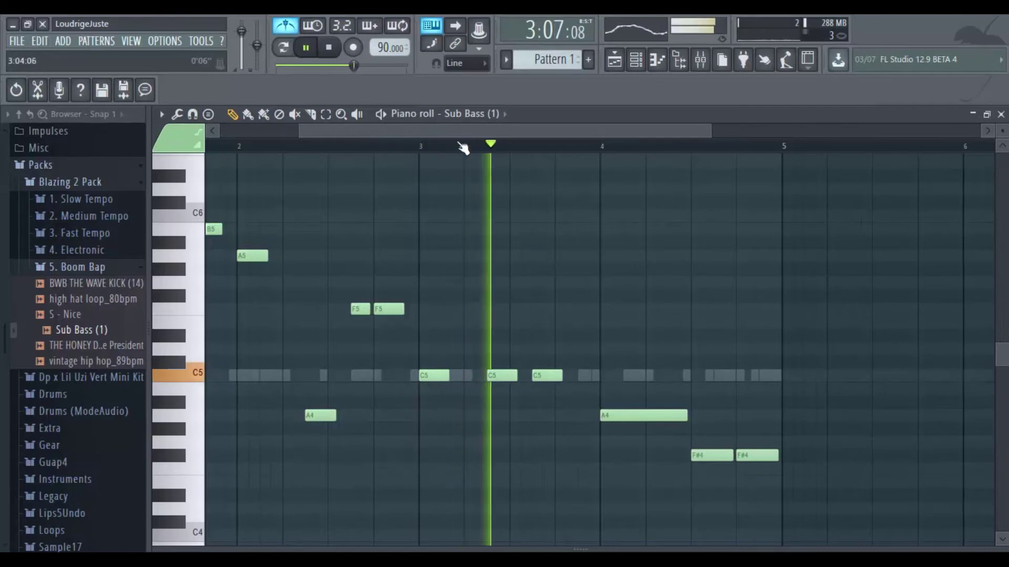
pyautogui.moveTo(457, 132)
pyautogui.mouseDown()
pyautogui.moveTo(382, 131)
pyautogui.moveTo(463, 132)
pyautogui.mouseUp()
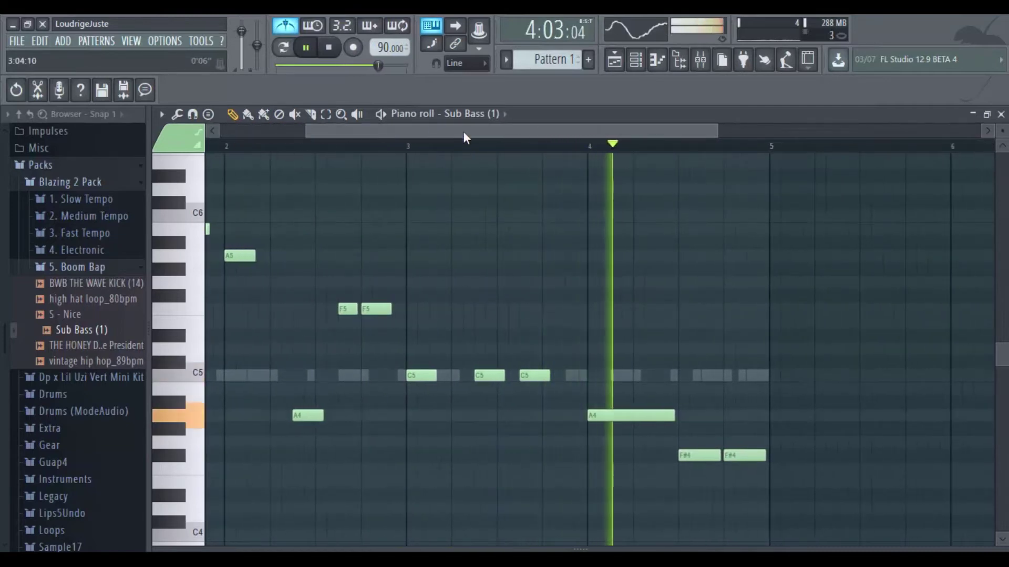
# Move bar 3's last C5 to step 13 at about 3 3/4 steps long, and lengthen the C5 at step 7 to about 4 3/4 steps
pyautogui.press('space')
pyautogui.press('space')
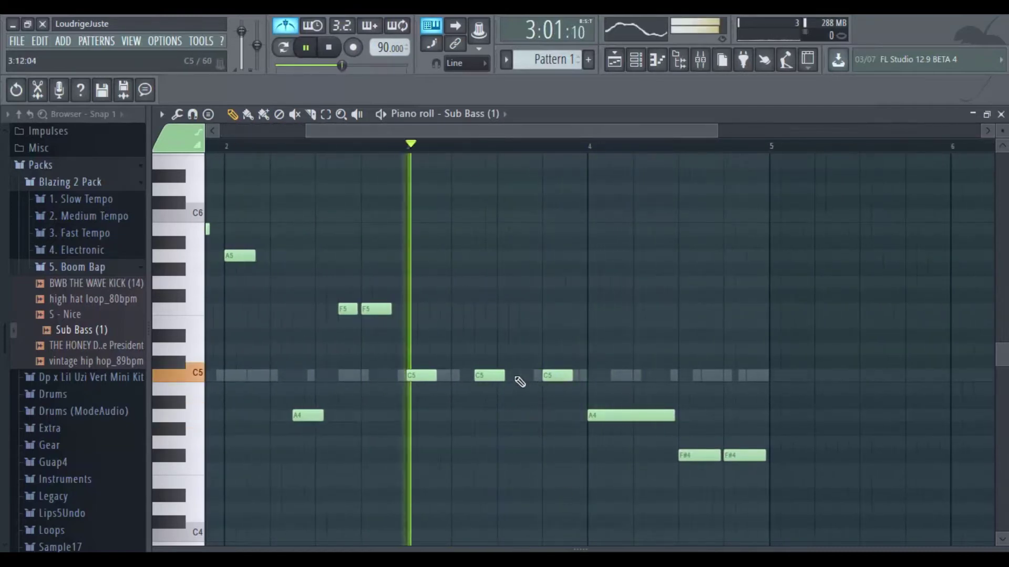
pyautogui.moveTo(505, 378); pyautogui.dragTo(527, 381)
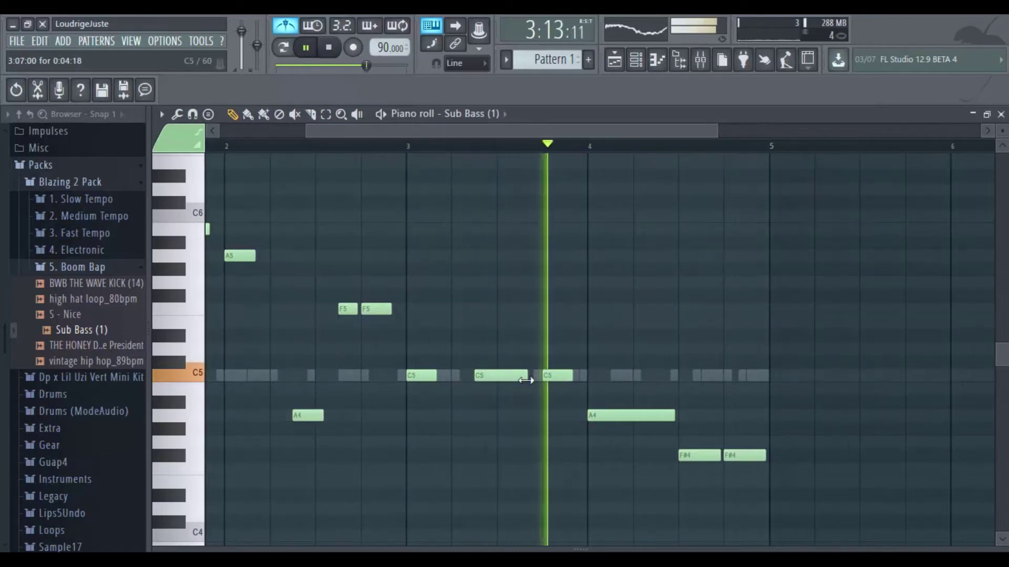
pyautogui.moveTo(571, 379); pyautogui.dragTo(582, 380)
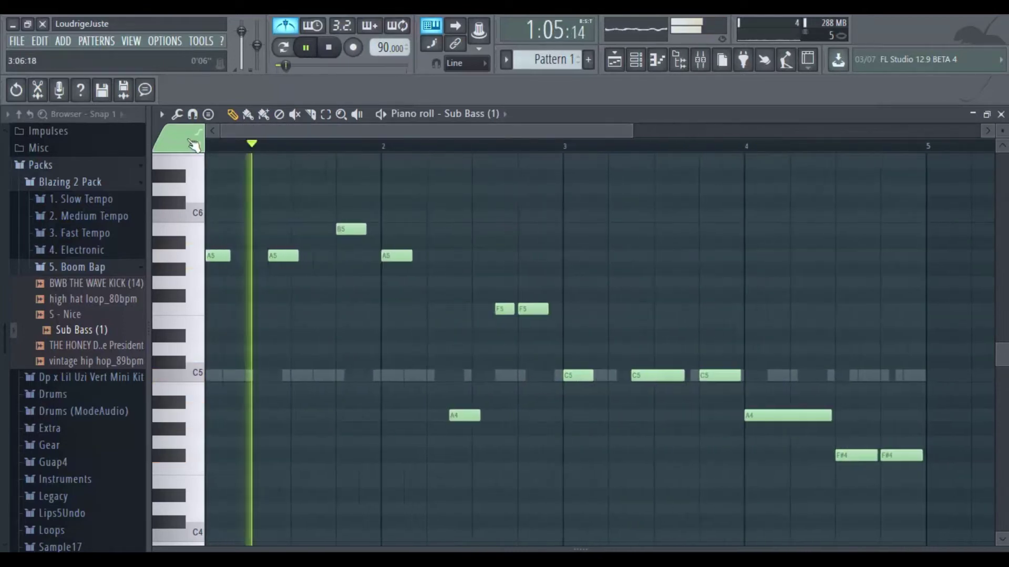
pyautogui.press('space')
# Set the snap to 1/4 step and lengthen the first A5 note of bar 1 to about 3 steps, testing it against playback
pyautogui.click(486, 63)
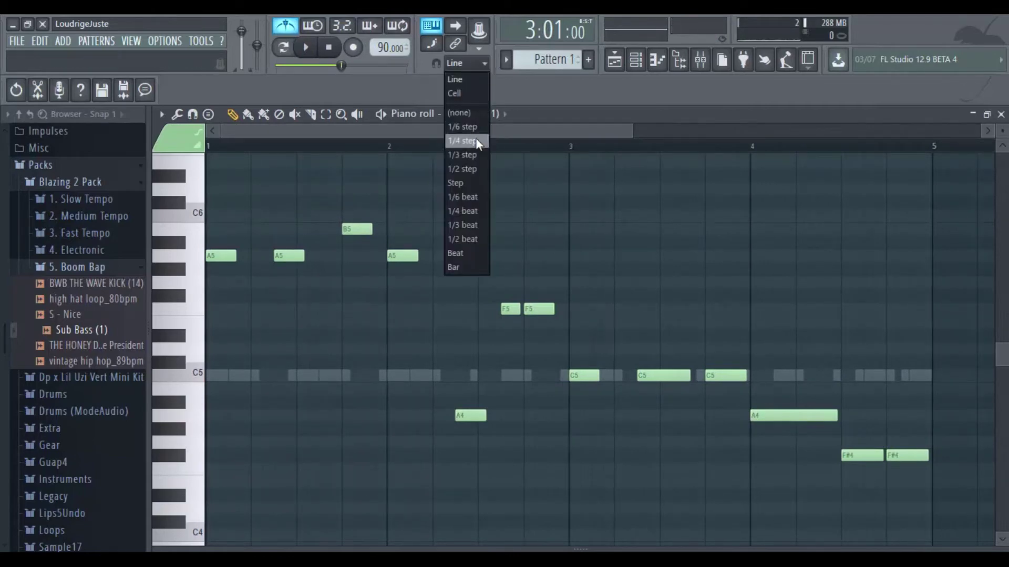
pyautogui.click(475, 141)
pyautogui.scroll(2, 482, 158)
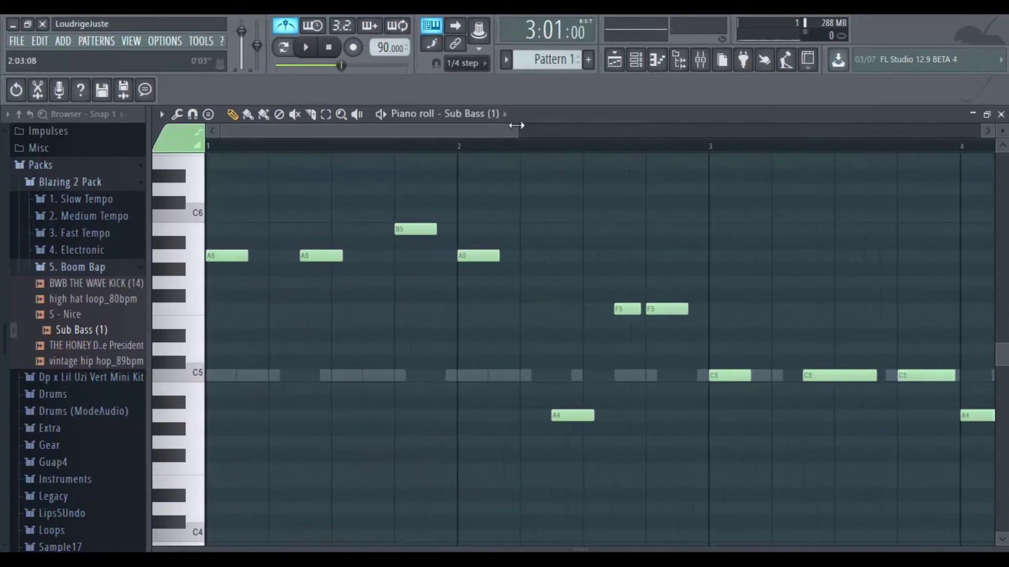
pyautogui.moveTo(516, 125); pyautogui.dragTo(477, 126)
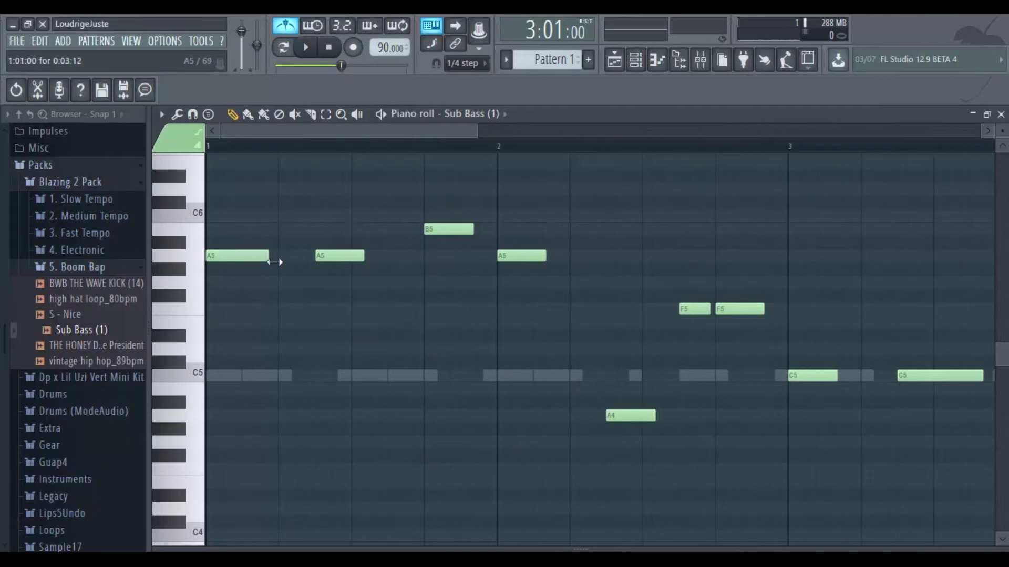
pyautogui.press('space')
pyautogui.press('space')
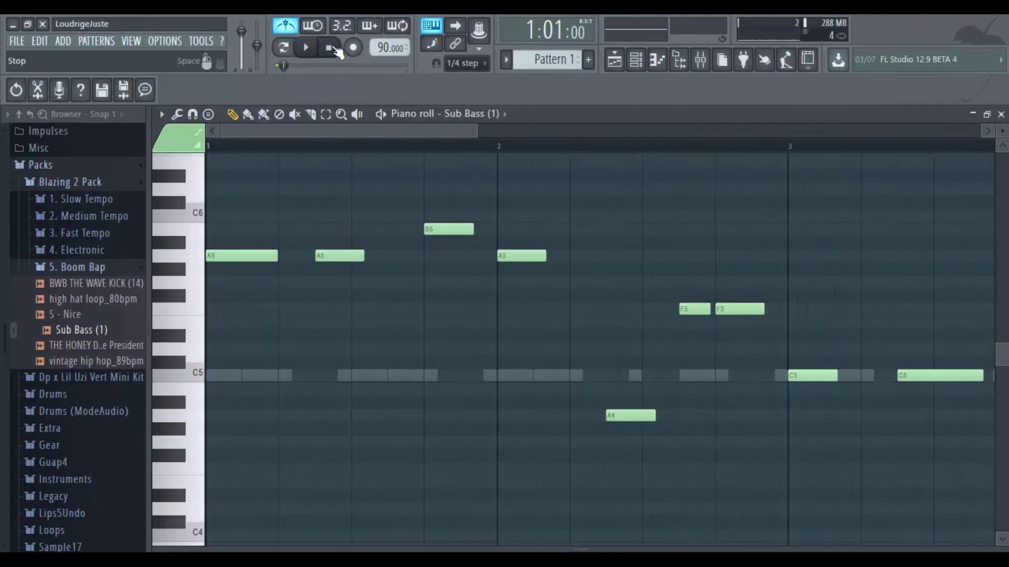
pyautogui.press('space')
pyautogui.press('space')
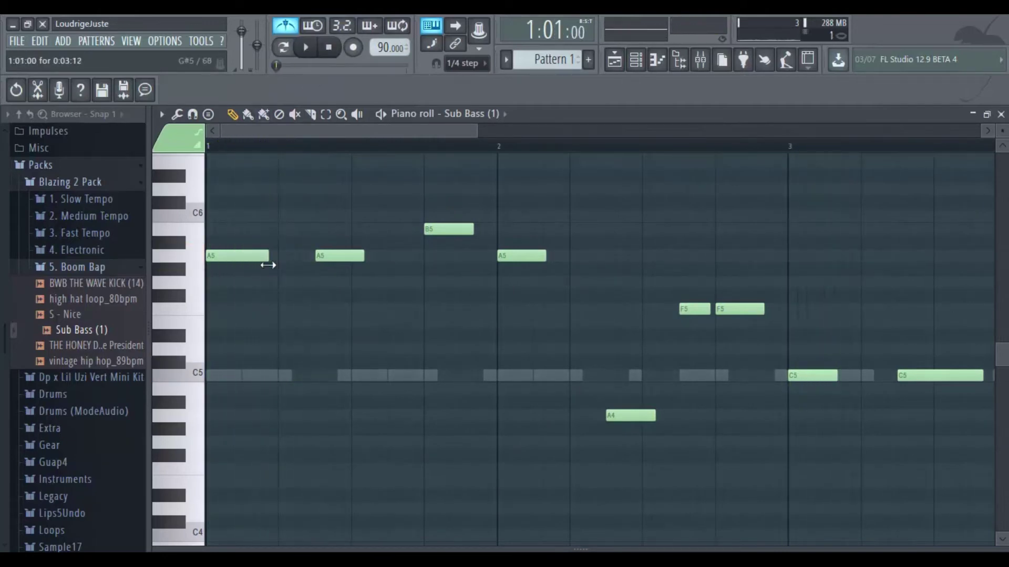
pyautogui.press('space')
pyautogui.moveTo(268, 265); pyautogui.dragTo(260, 265)
pyautogui.press('space')
pyautogui.press('space')
# Lengthen bar 1's second A5 to about 4 1/2 steps, and bar 2's A5 and A4 to about 3 1/2 steps each
pyautogui.moveTo(365, 257); pyautogui.dragTo(396, 258)
pyautogui.press('space')
pyautogui.press('space')
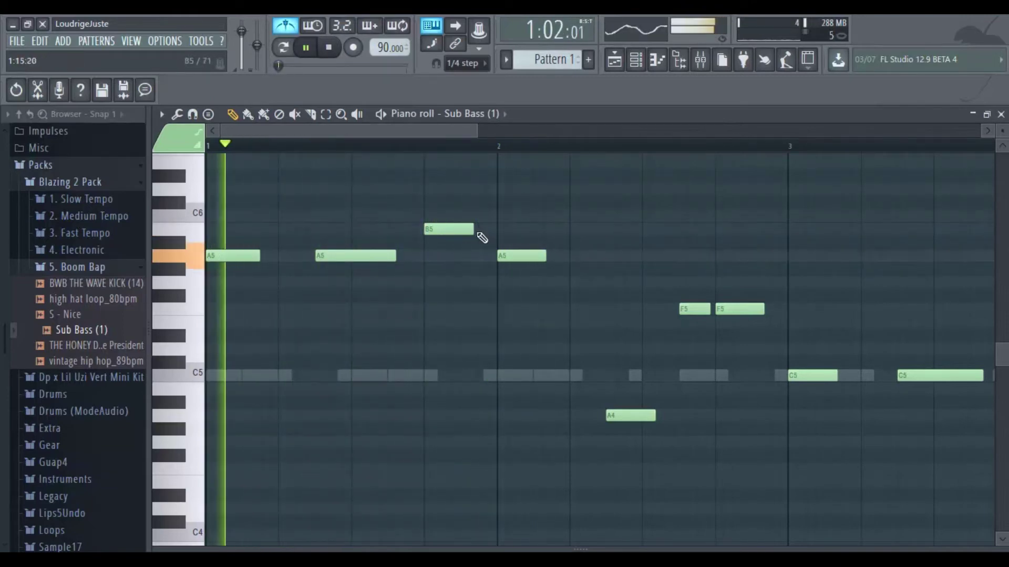
pyautogui.moveTo(546, 257)
pyautogui.mouseDown()
pyautogui.moveTo(567, 277)
pyautogui.moveTo(555, 273)
pyautogui.mouseUp()
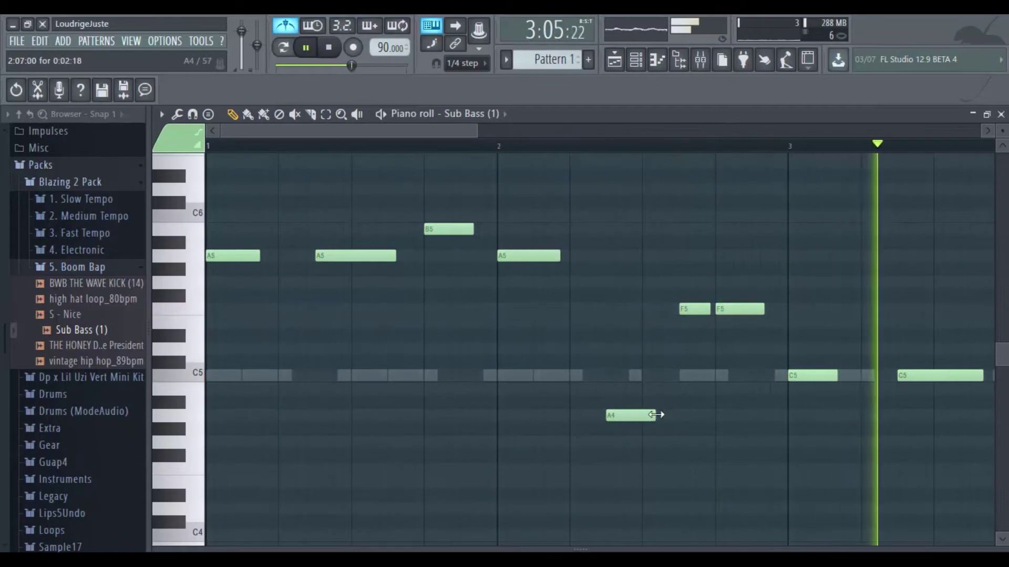
pyautogui.moveTo(655, 415); pyautogui.dragTo(669, 419)
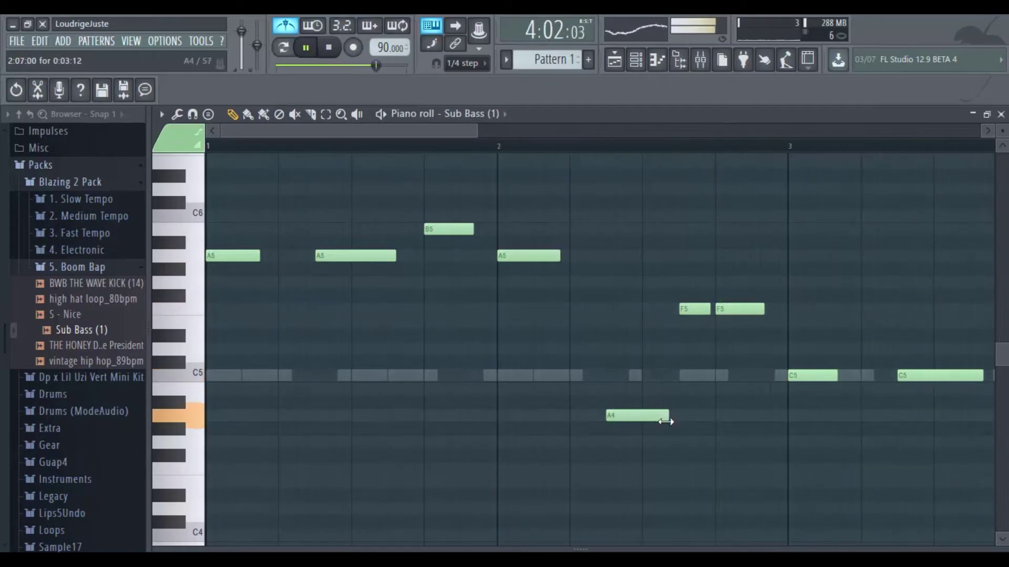
# Lengthen the C5 note at the start of bar 3 to about 3 steps, checking it against playback from bar 3
pyautogui.moveTo(476, 132); pyautogui.dragTo(666, 176)
pyautogui.click(537, 149)
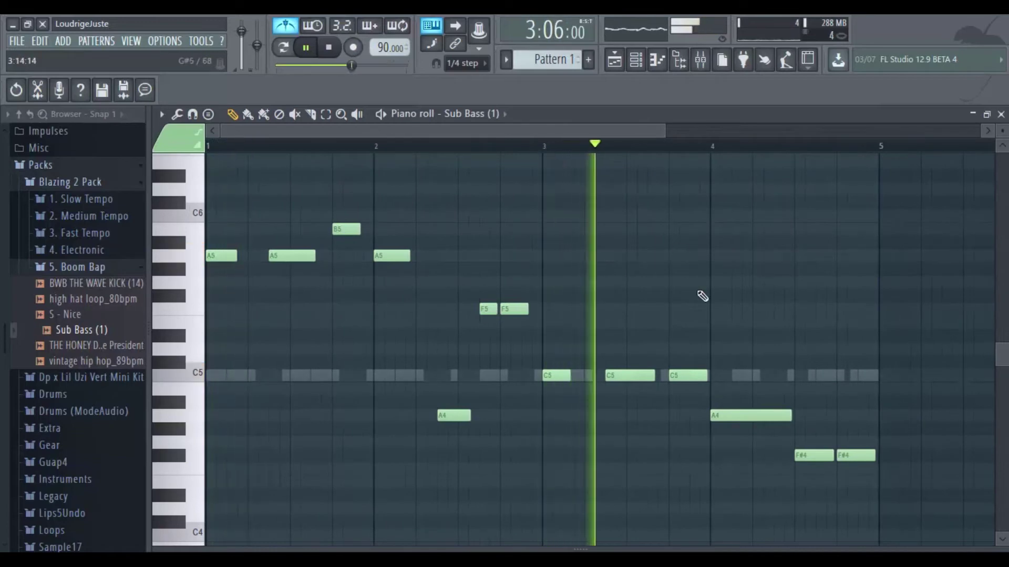
pyautogui.press('space')
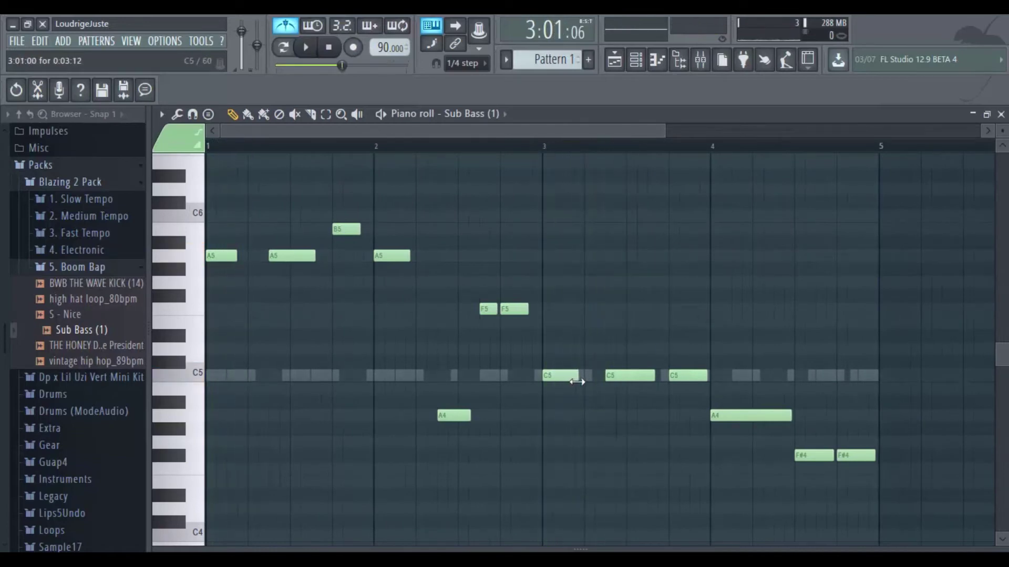
pyautogui.press('space')
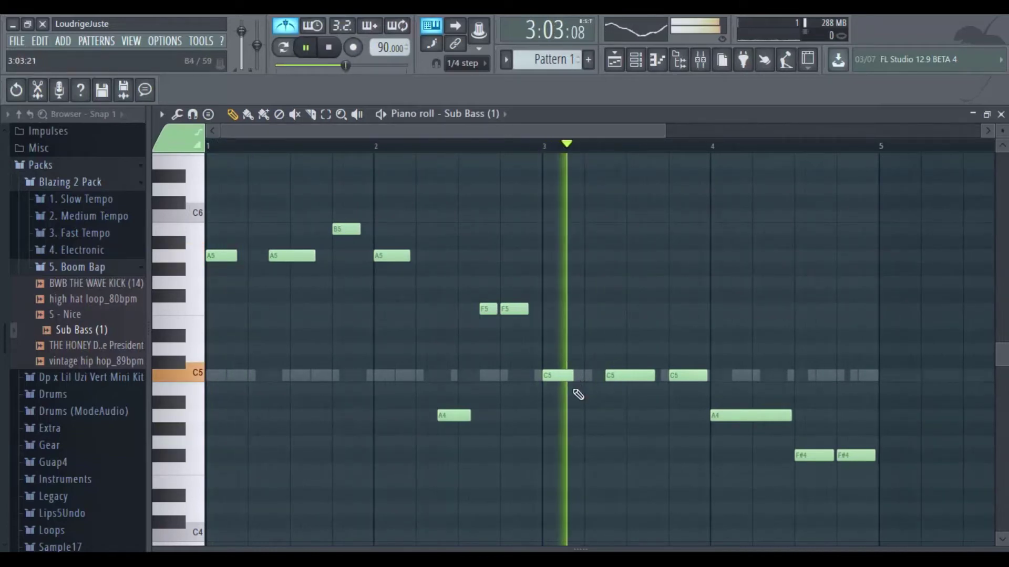
pyautogui.press('space')
# Play back the sub bass pattern and set the snap back to Line
pyautogui.press('space')
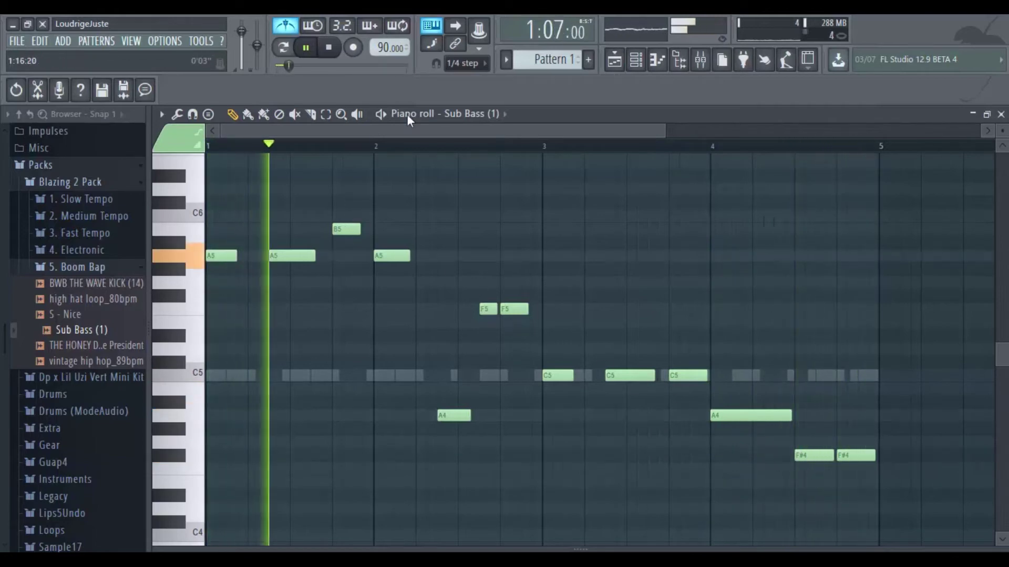
pyautogui.click(463, 63)
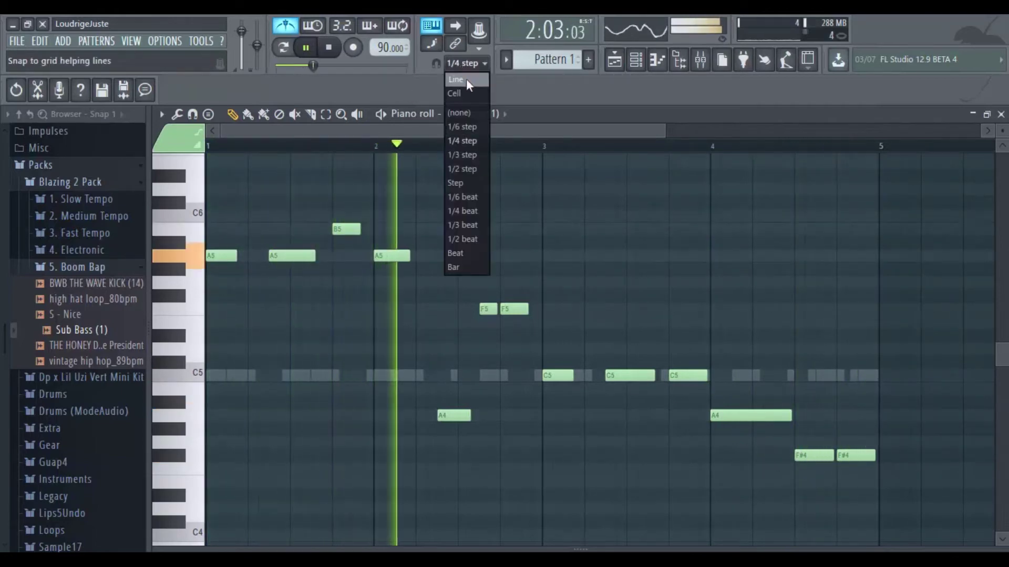
pyautogui.click(465, 79)
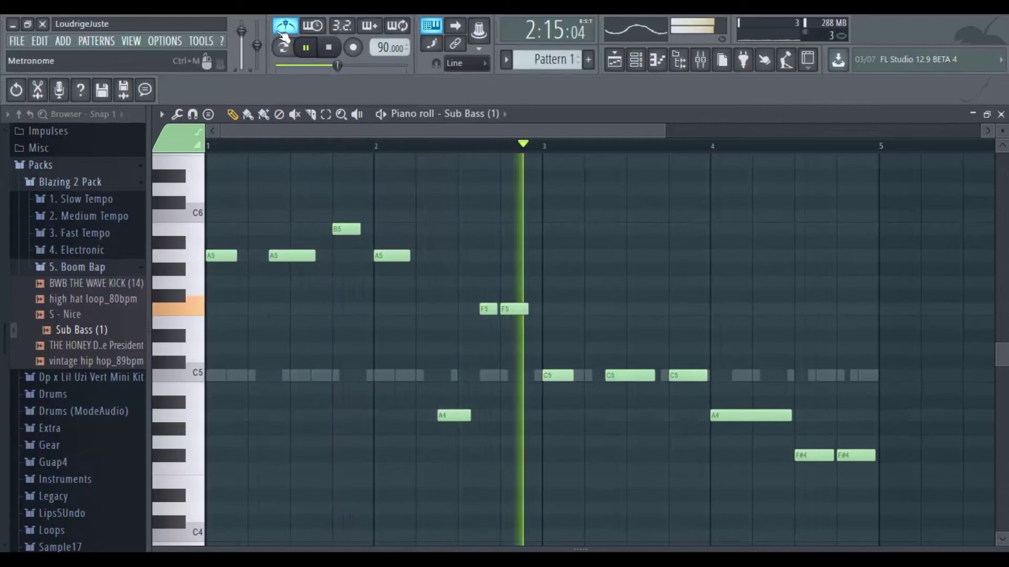
# Rebalance the kick and Sub Bass (1) channel volumes in the channel rack against playback, and stop playback with the Sub Bass settings open
pyautogui.click(636, 59)
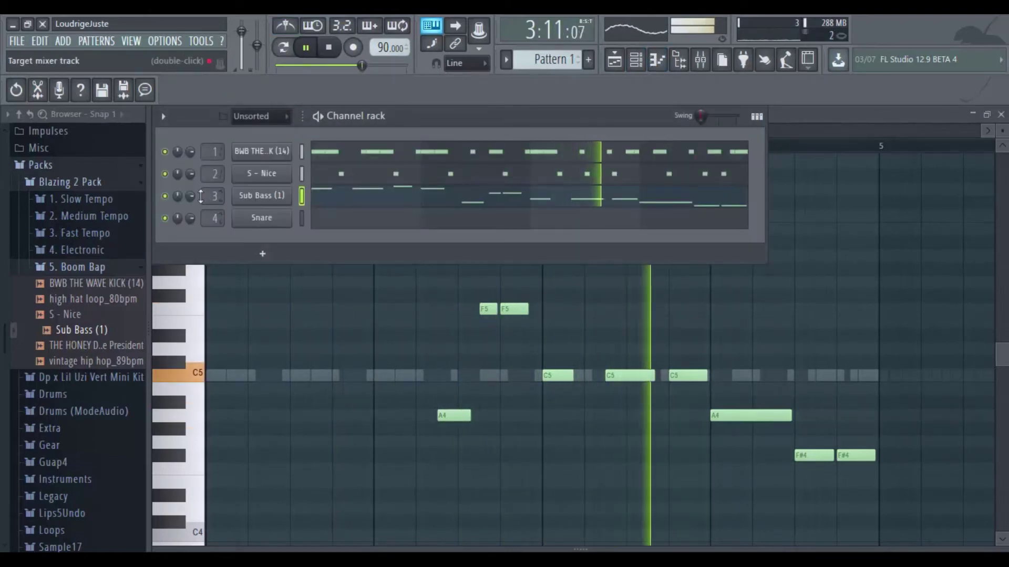
pyautogui.moveTo(190, 151); pyautogui.dragTo(192, 187)
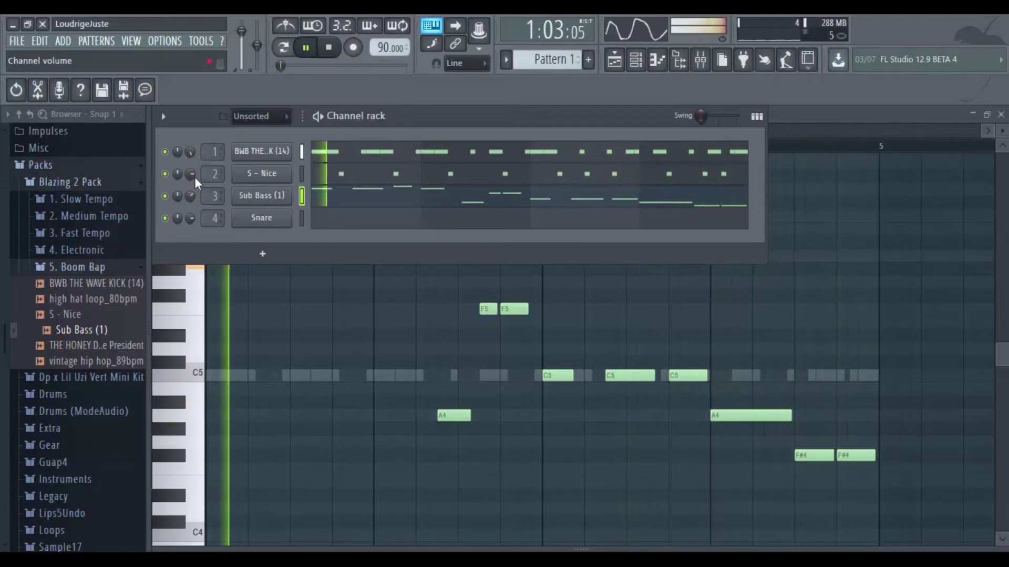
pyautogui.click(259, 197)
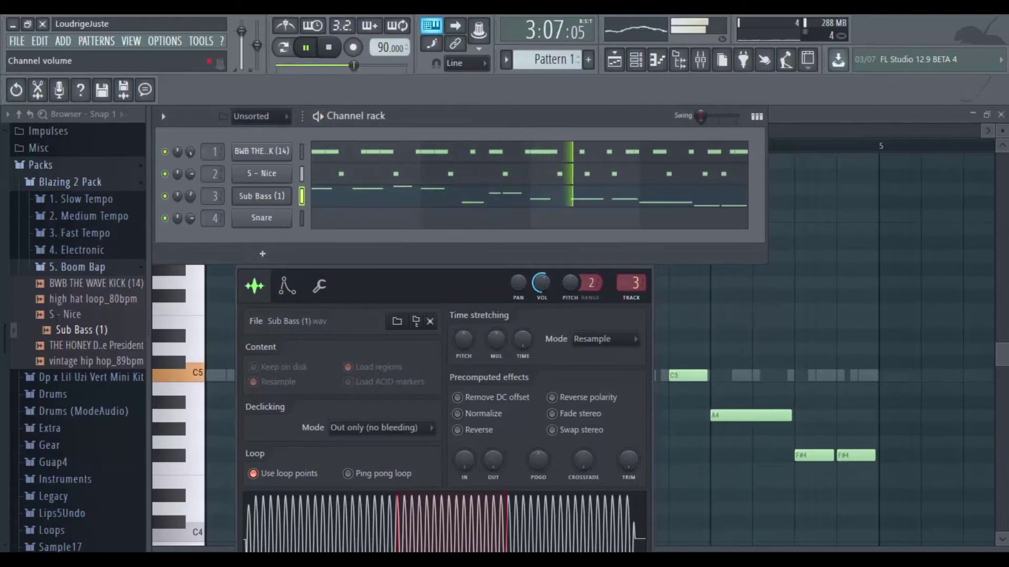
pyautogui.press('space')
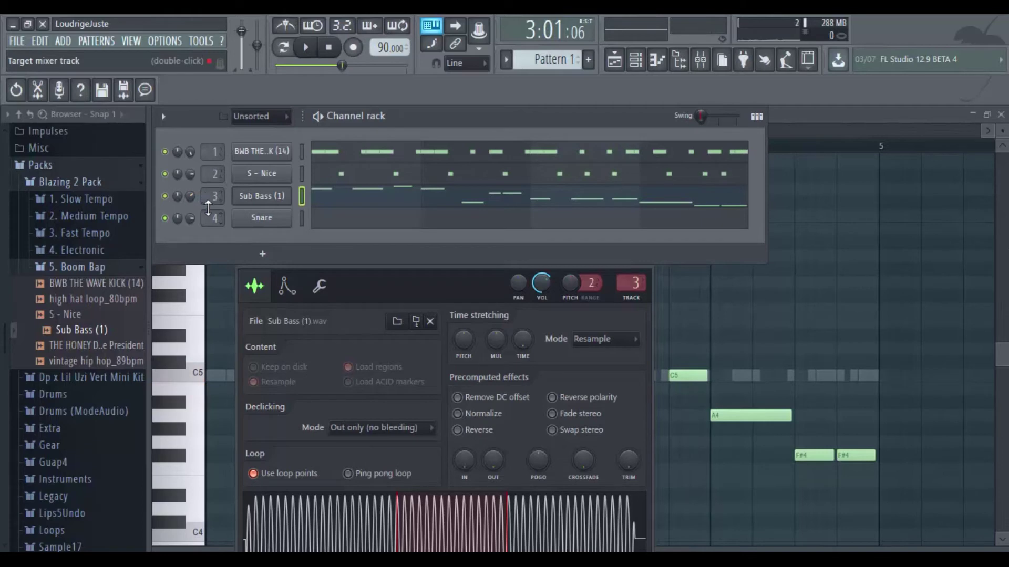
# Preview high hat loop_80bpm from the 5. Boom Bap pack and place it at bar 1 on playlist Track 4
pyautogui.moveTo(112, 361); pyautogui.dragTo(103, 336)
pyautogui.click(98, 301)
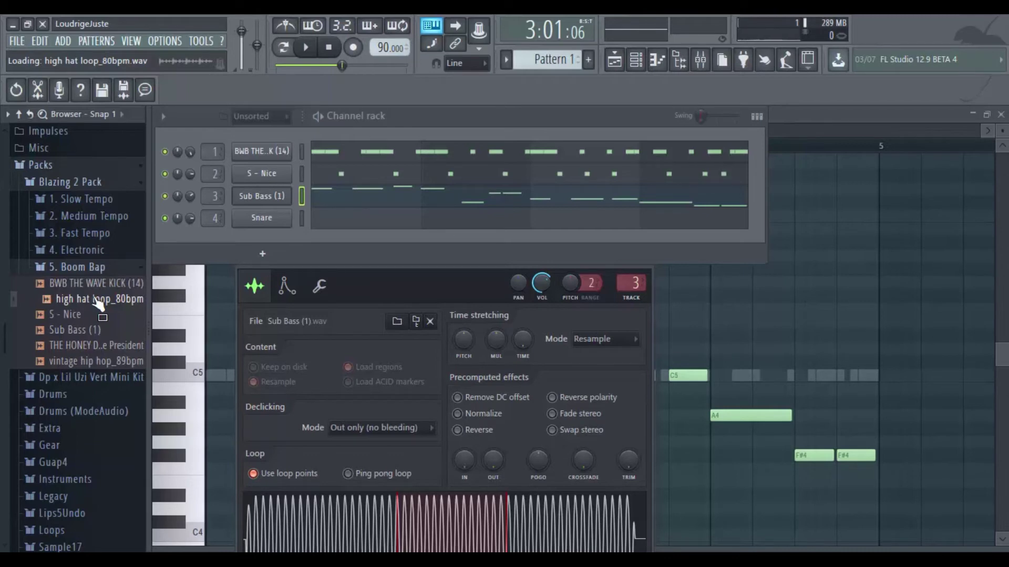
pyautogui.moveTo(106, 310)
pyautogui.mouseDown()
pyautogui.moveTo(251, 260)
pyautogui.moveTo(273, 238)
pyautogui.moveTo(132, 315)
pyautogui.moveTo(105, 299)
pyautogui.mouseUp()
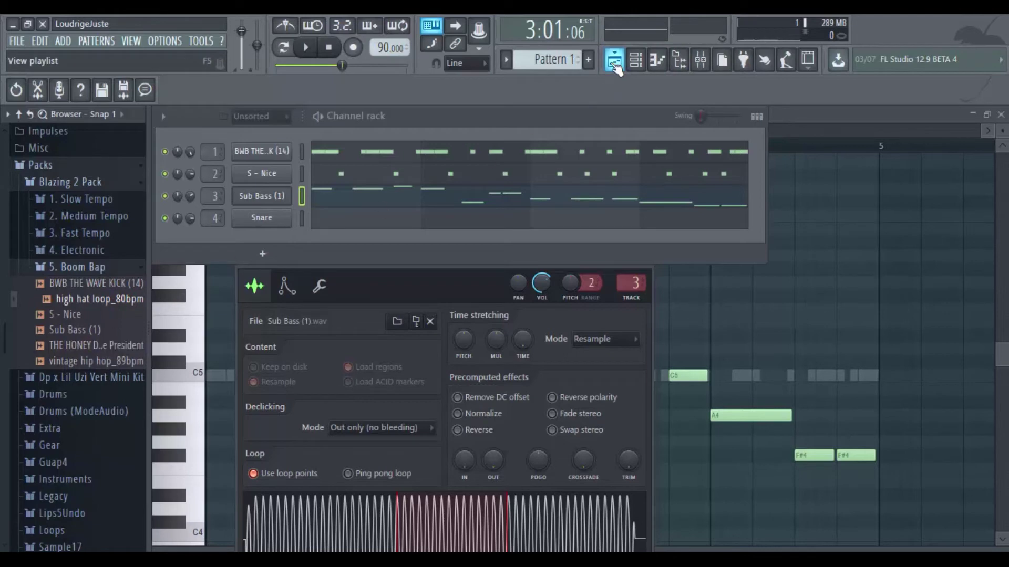
pyautogui.click(614, 61)
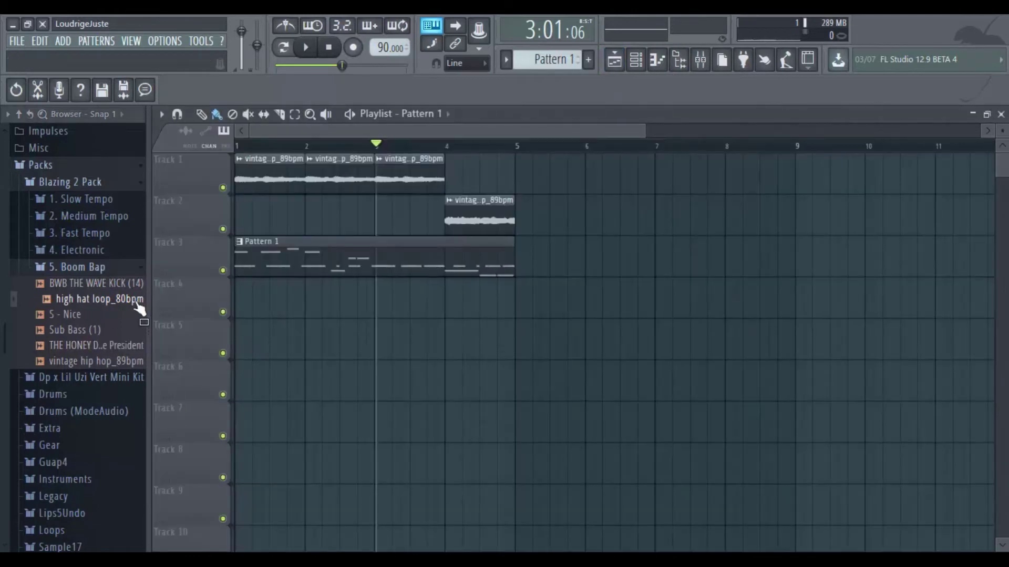
pyautogui.moveTo(139, 304); pyautogui.dragTo(235, 301)
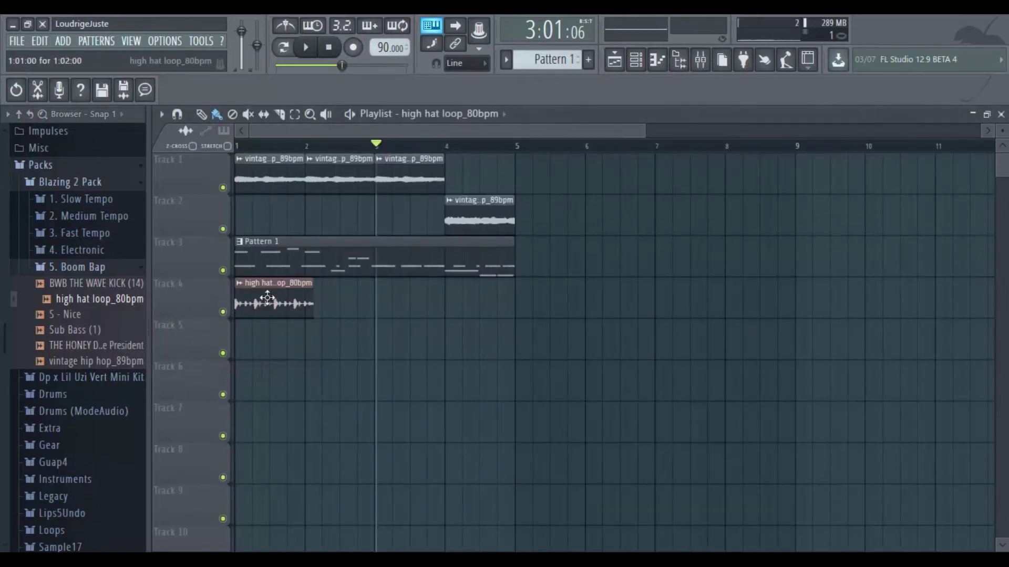
# Set the high hat loop's time stretching mode to Auto and shorten its stretch time so the clip fits exactly one bar
pyautogui.doubleClick(271, 302)
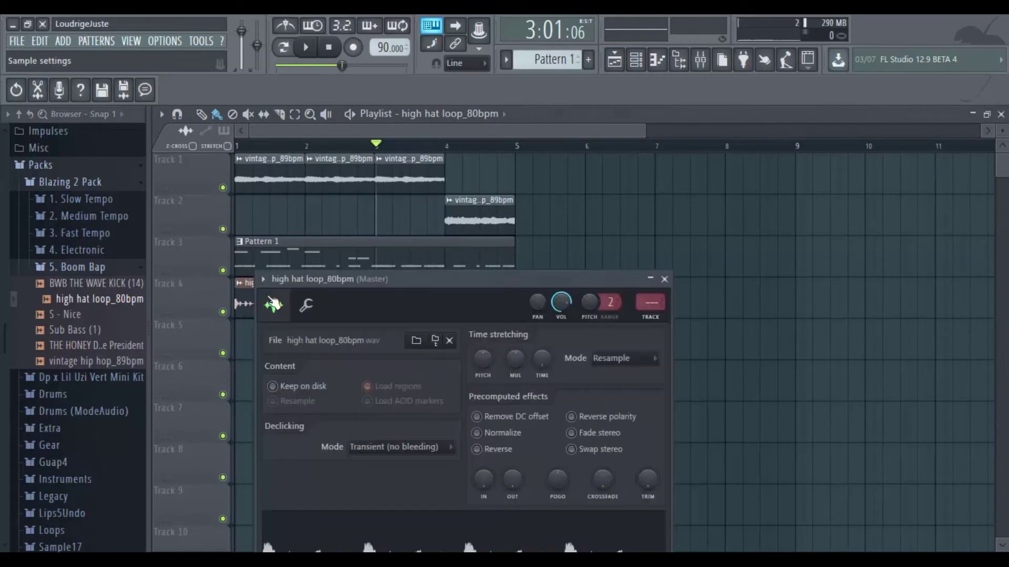
pyautogui.click(646, 362)
pyautogui.click(625, 500)
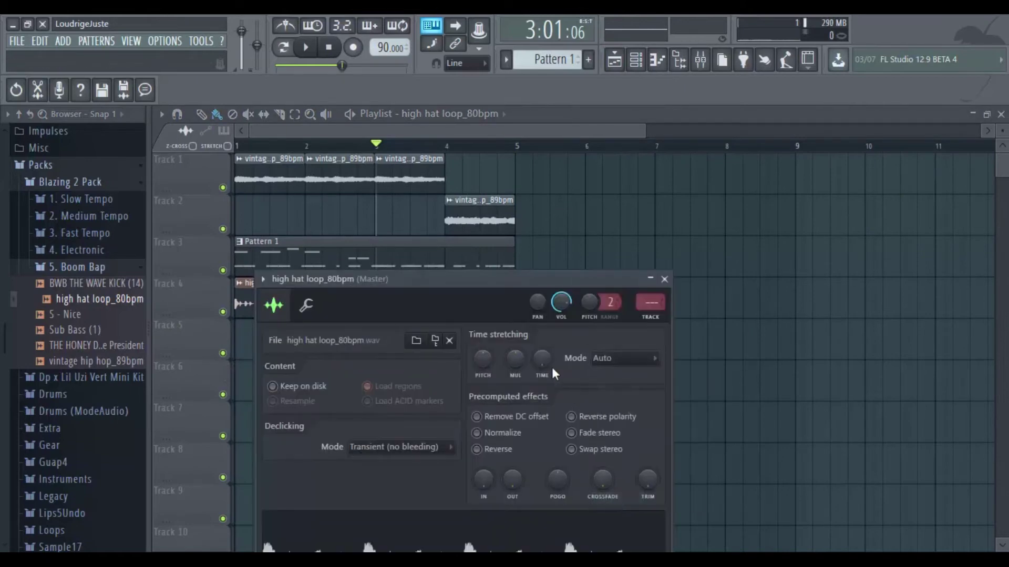
pyautogui.moveTo(470, 285); pyautogui.dragTo(455, 346)
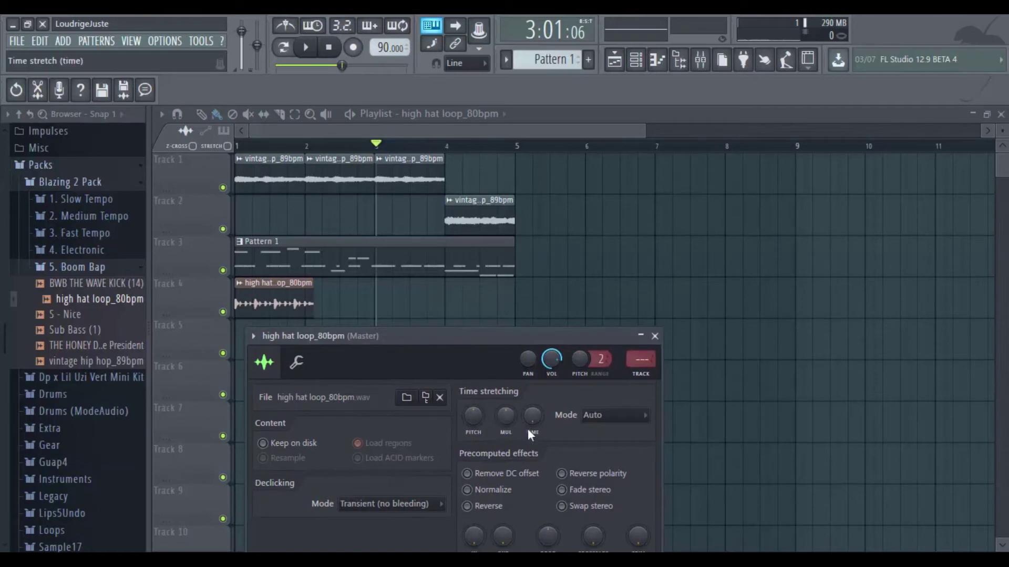
pyautogui.moveTo(537, 418); pyautogui.dragTo(537, 402)
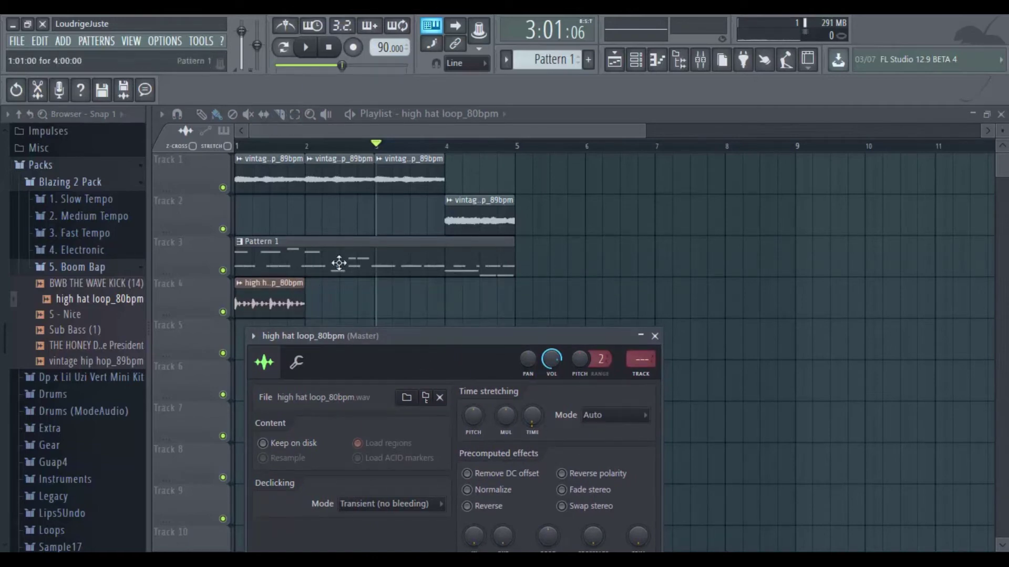
# Repeat the high hat clip on Track 4 through the end of bar 4 and play the song from the start
pyautogui.click(288, 307)
pyautogui.moveTo(309, 295); pyautogui.dragTo(460, 305)
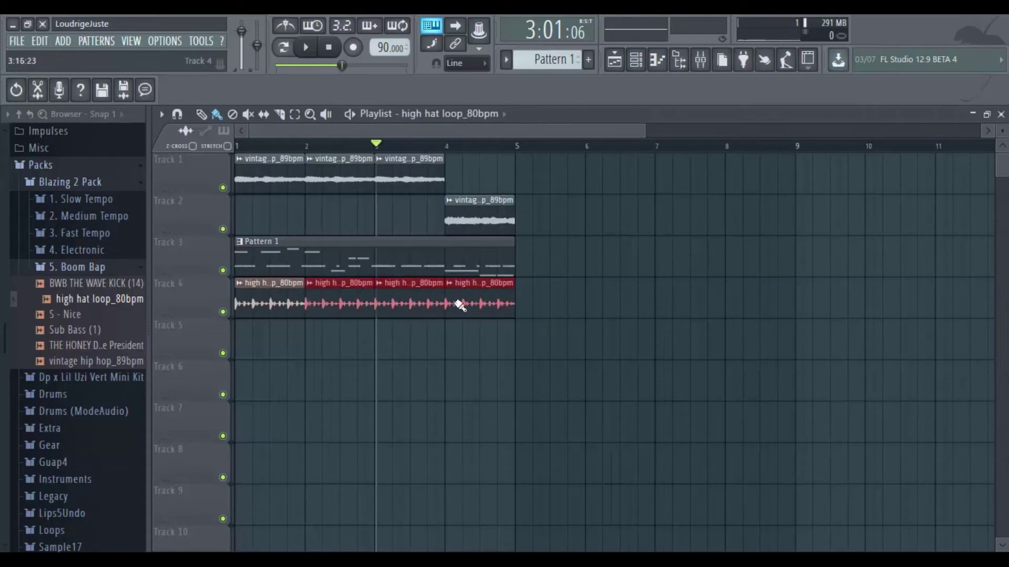
pyautogui.click(336, 47)
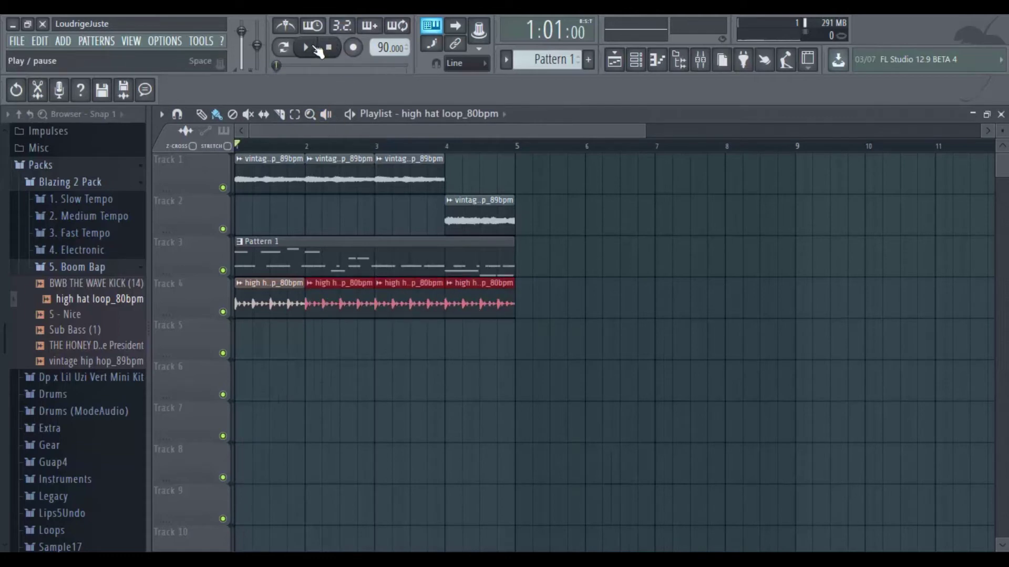
pyautogui.click(656, 62)
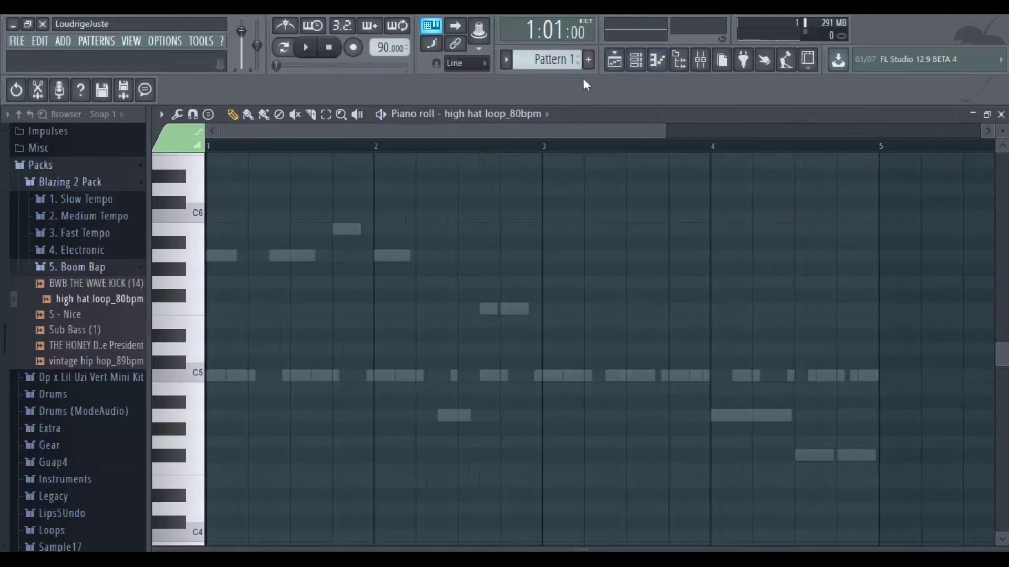
pyautogui.click(636, 60)
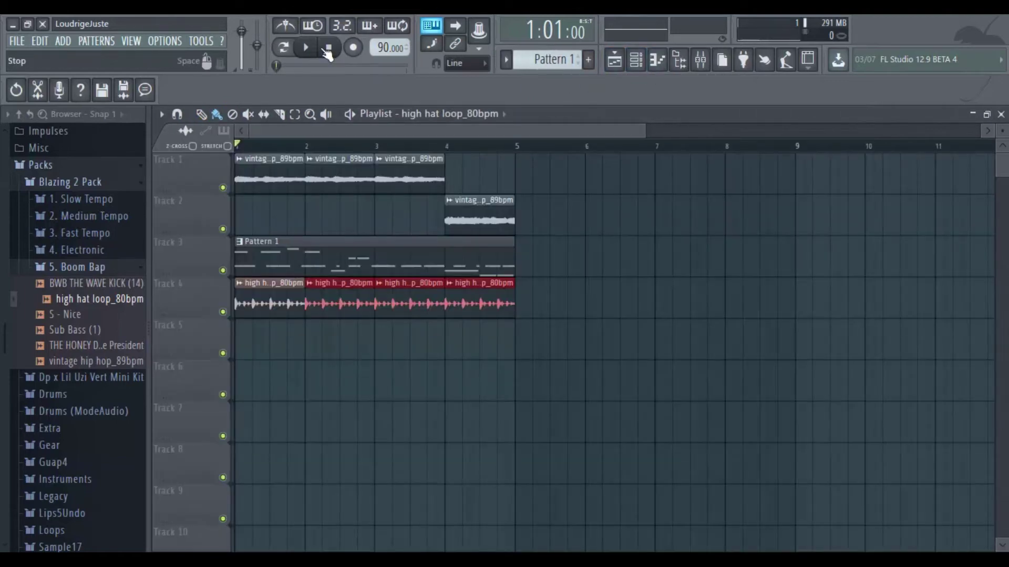
pyautogui.press('space')
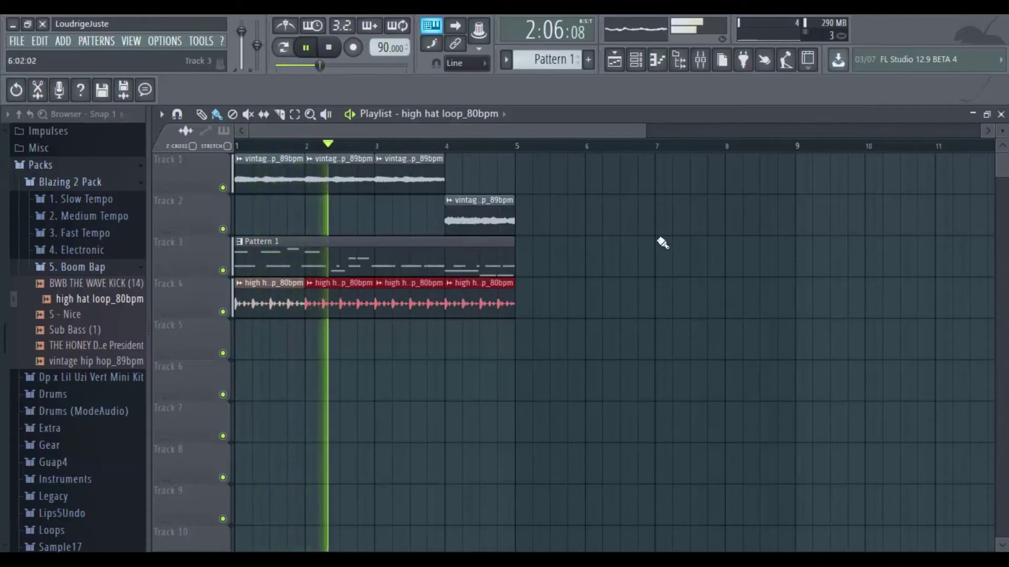
# Filter the channel rack to the Unsorted channels and raise the S - Nice snare's volume during playback
pyautogui.click(635, 60)
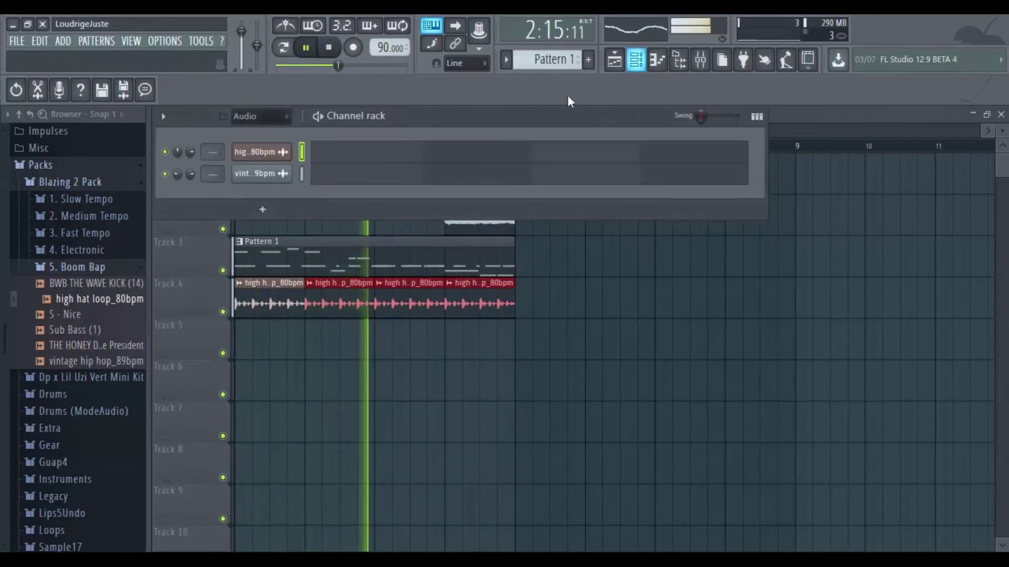
pyautogui.click(260, 116)
pyautogui.click(249, 164)
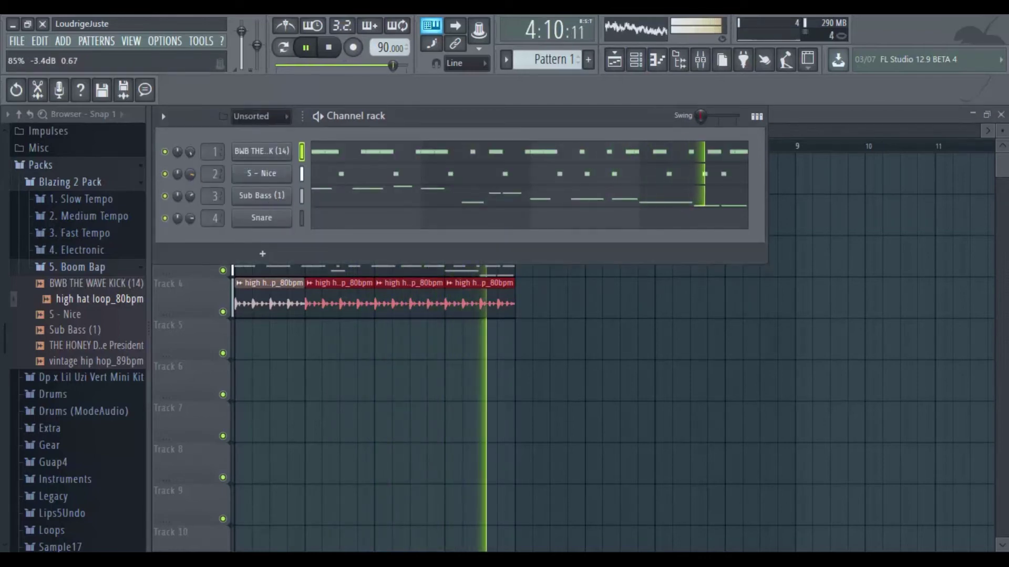
# Add a time shift to the Sub Bass (1) channel in its miscellaneous functions, comparing shift amounts against playback
pyautogui.click(261, 195)
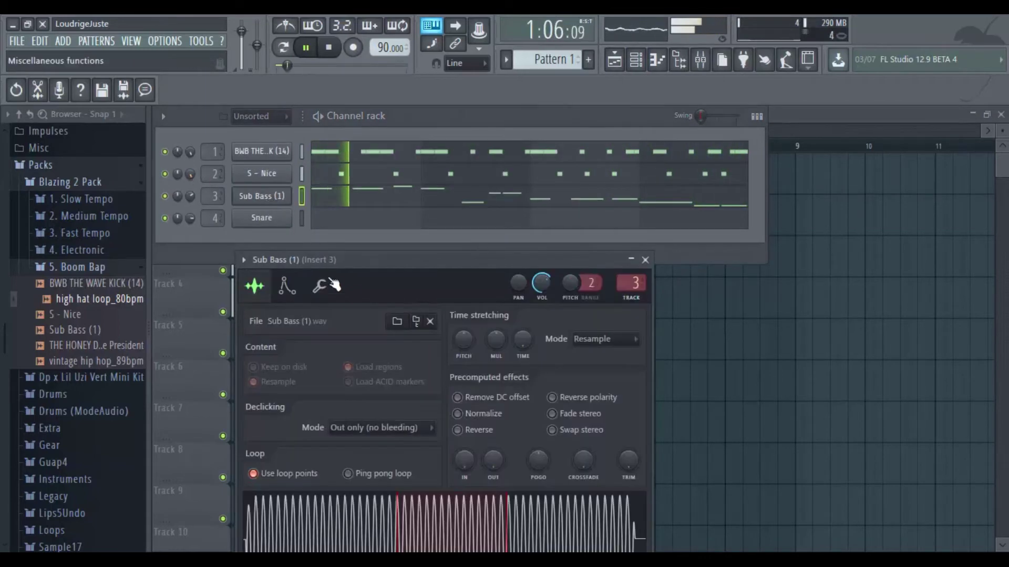
pyautogui.click(328, 48)
pyautogui.click(318, 287)
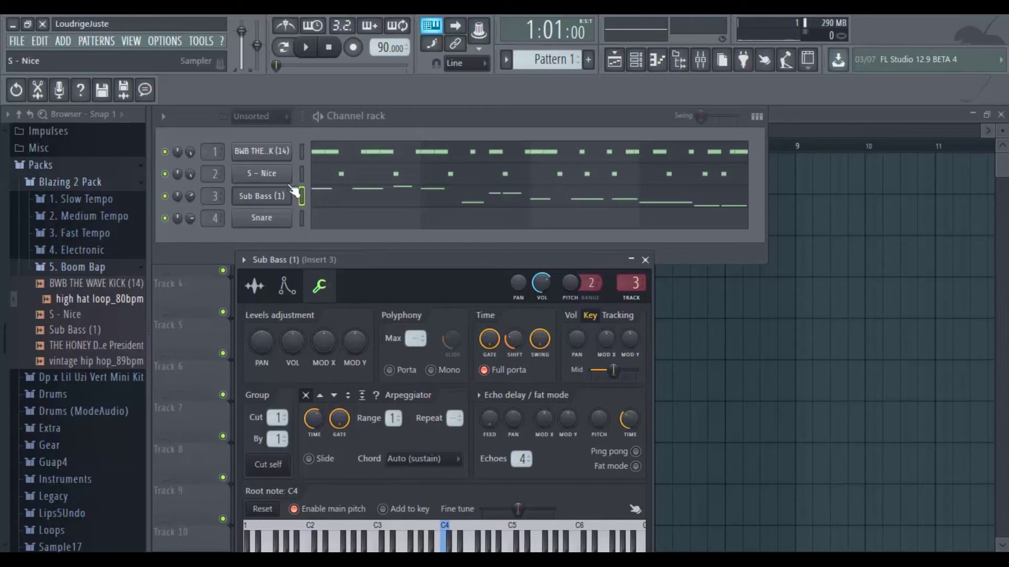
pyautogui.click(305, 47)
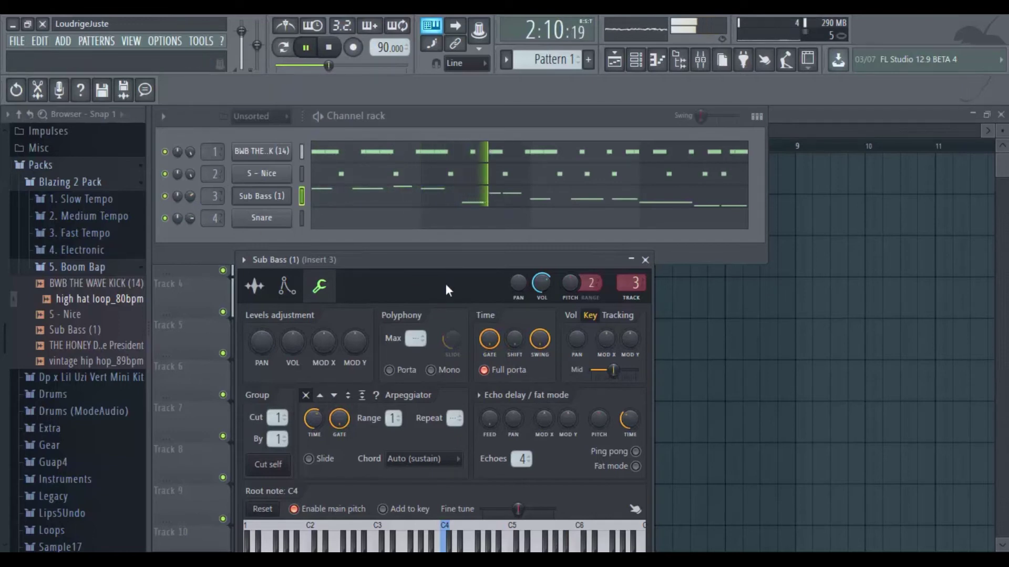
pyautogui.press('space')
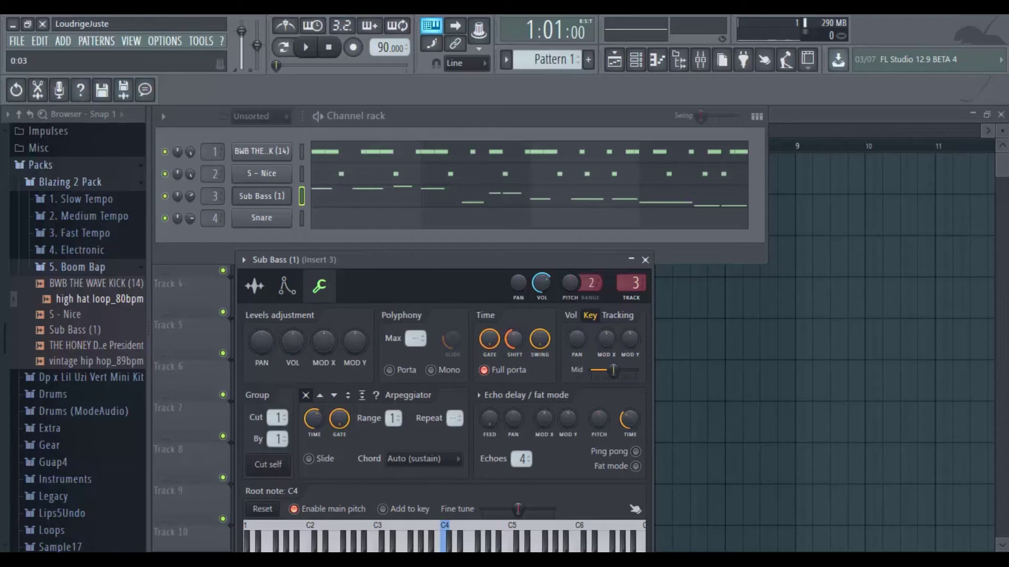
pyautogui.press('space')
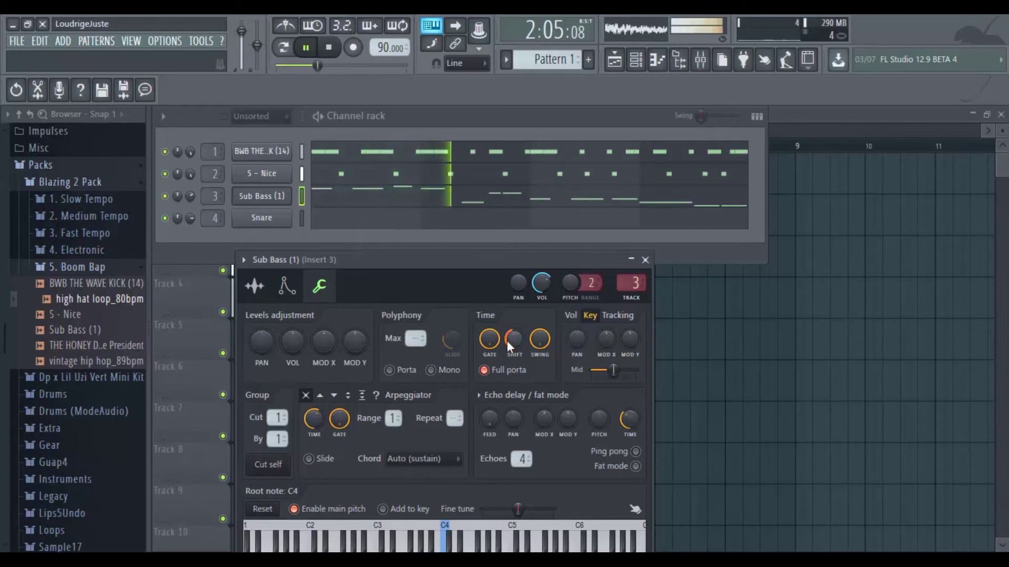
# Mute the kick and S - Nice channels, fine-tune the Sub Bass time shift by ear, and unmute both channels
pyautogui.click(165, 173)
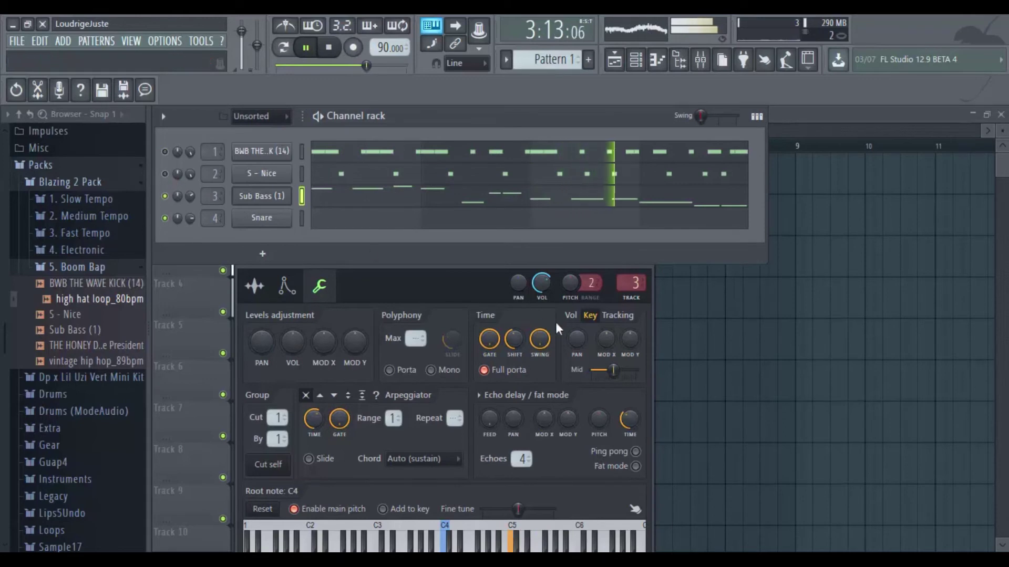
pyautogui.moveTo(518, 349)
pyautogui.mouseDown()
pyautogui.moveTo(517, 337)
pyautogui.moveTo(517, 346)
pyautogui.mouseUp()
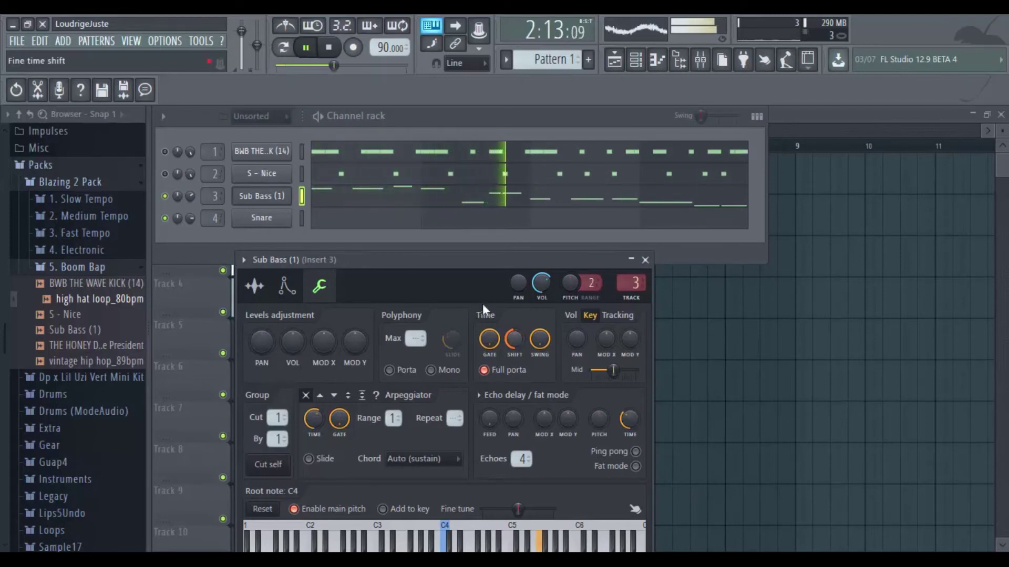
pyautogui.click(165, 173)
pyautogui.click(165, 152)
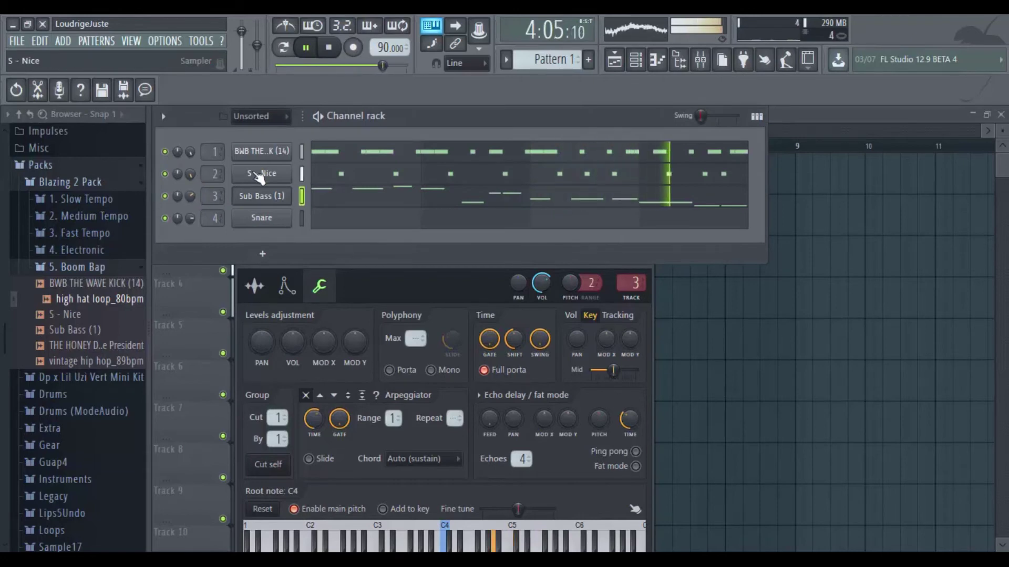
# Adjust the S - Nice snare's volume and the high hat loop's volume while the song plays, and stop playback
pyautogui.click(262, 173)
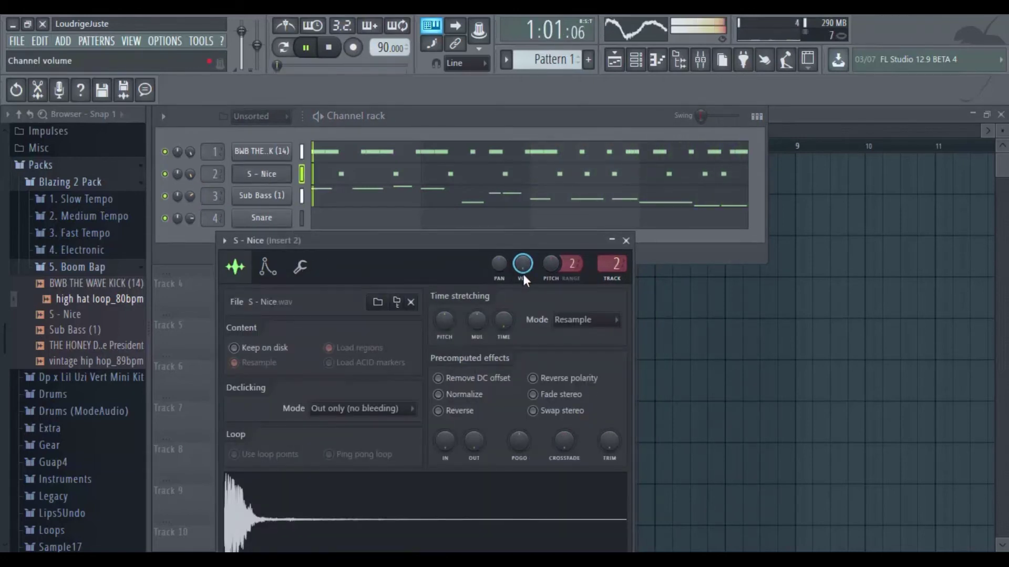
pyautogui.click(481, 134)
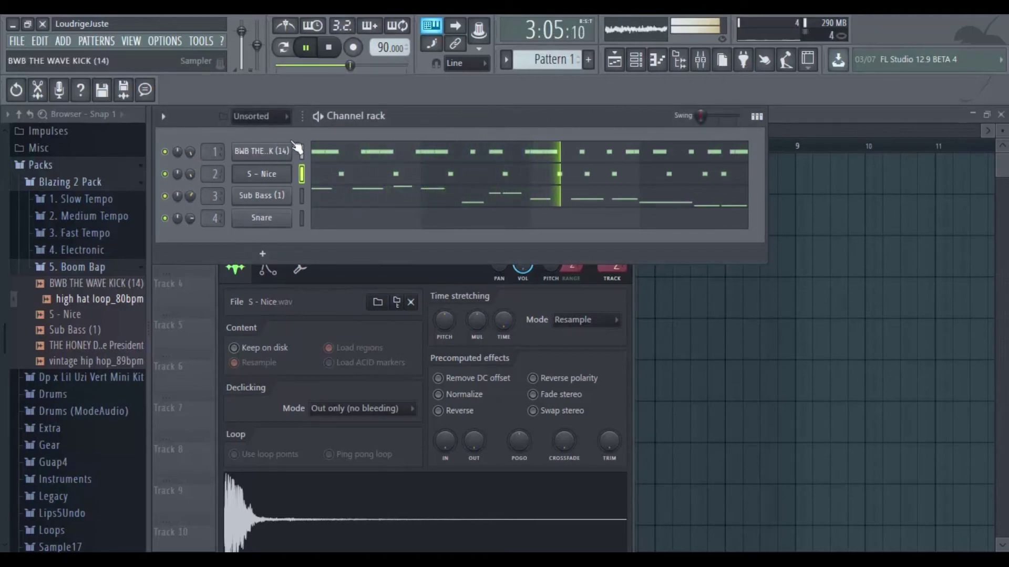
pyautogui.click(815, 131)
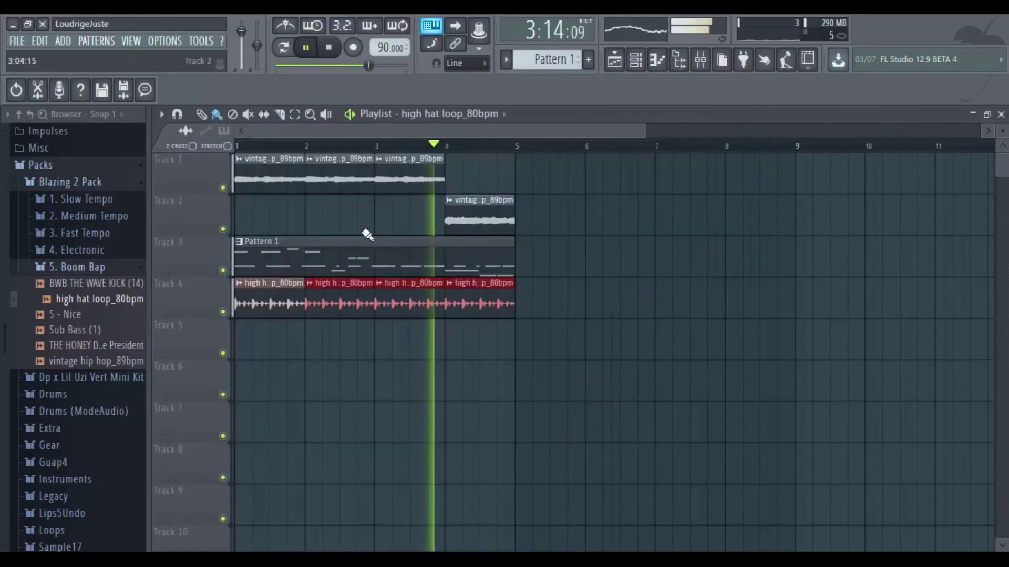
pyautogui.click(331, 288)
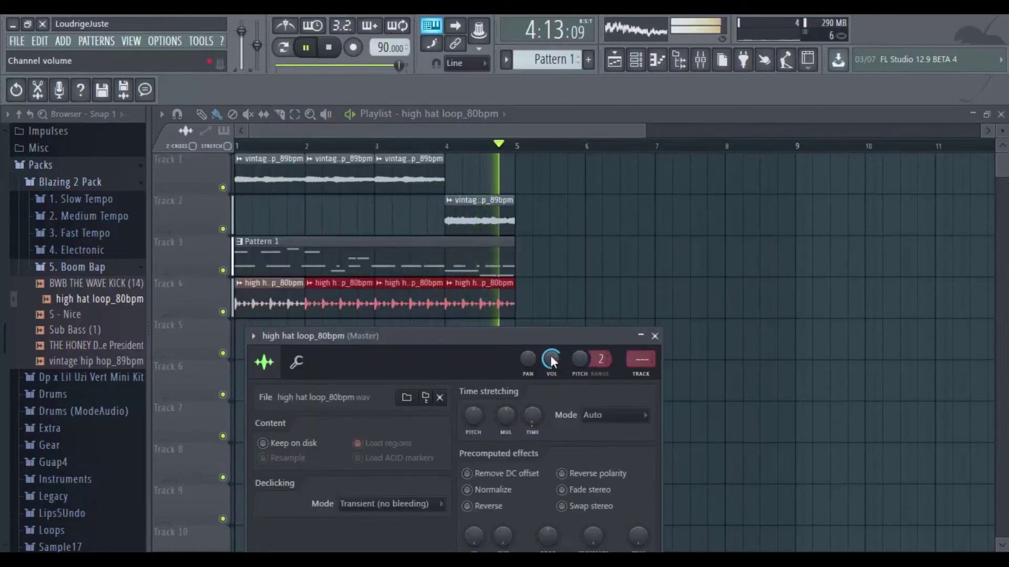
pyautogui.click(529, 119)
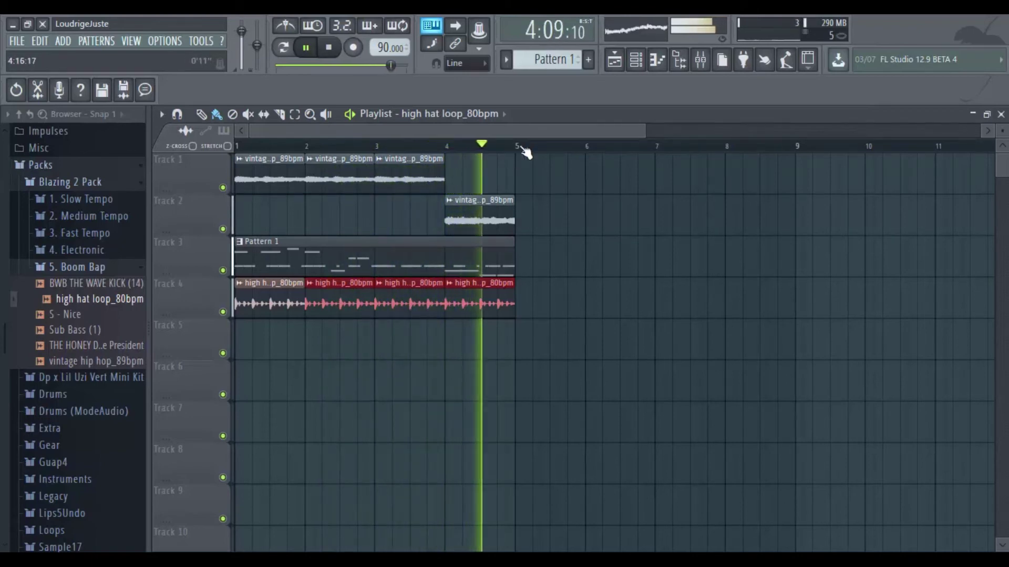
pyautogui.press('space')
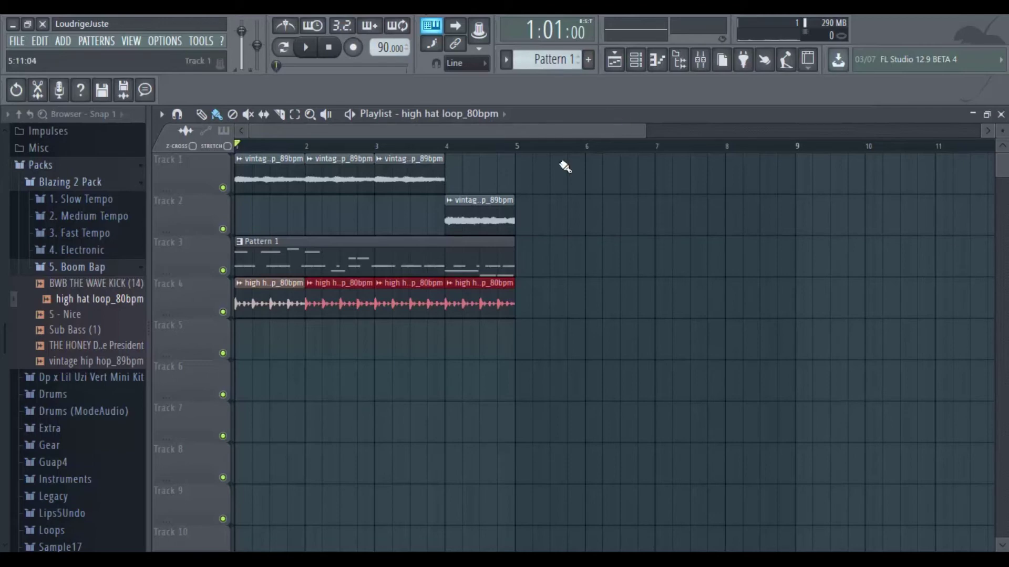
# Preview the THE HONEY DRIPPERS - Impeach The President break and place it on Track 5 at bar 5
pyautogui.click(616, 61)
pyautogui.click(616, 60)
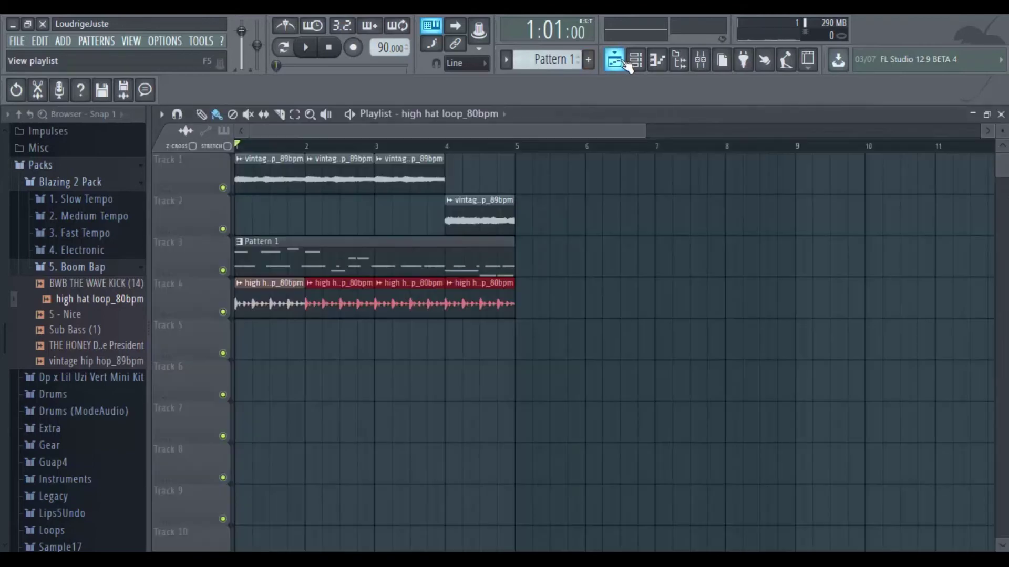
pyautogui.click(636, 60)
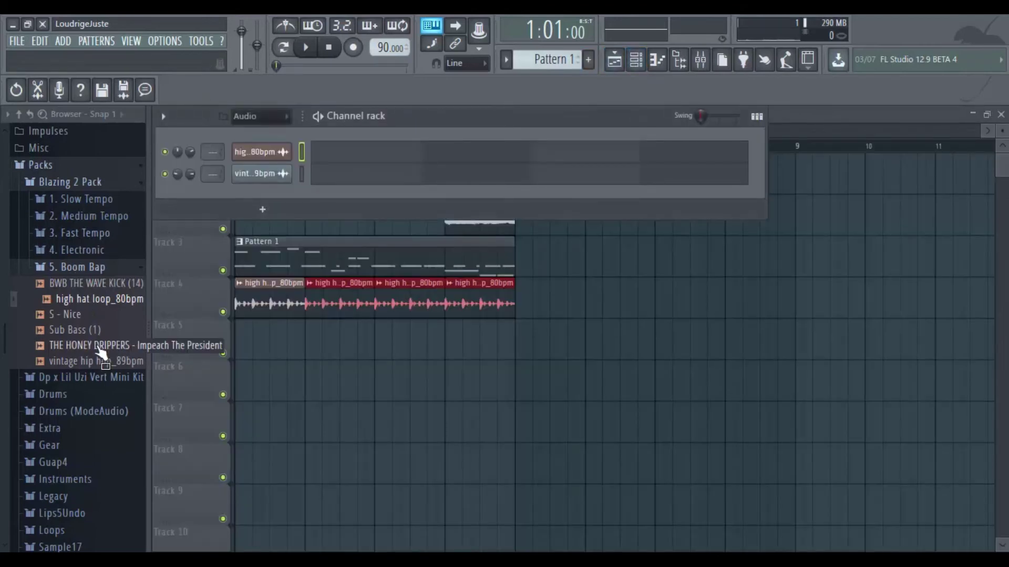
pyautogui.click(100, 349)
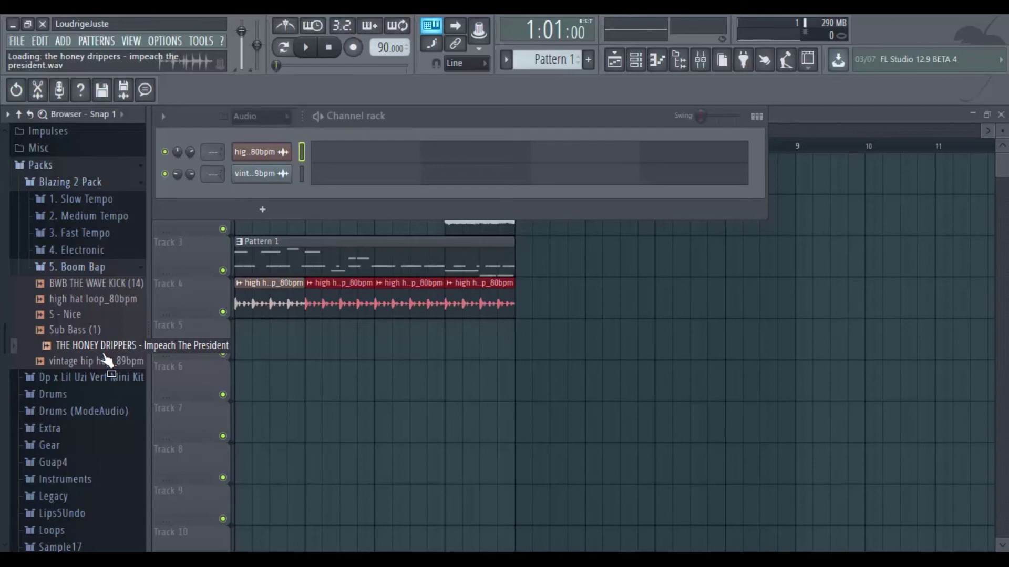
pyautogui.moveTo(114, 354); pyautogui.dragTo(577, 387)
# Set the Impeach The President clip's time stretching mode to Auto and stretch the break to exactly one bar
pyautogui.doubleClick(544, 333)
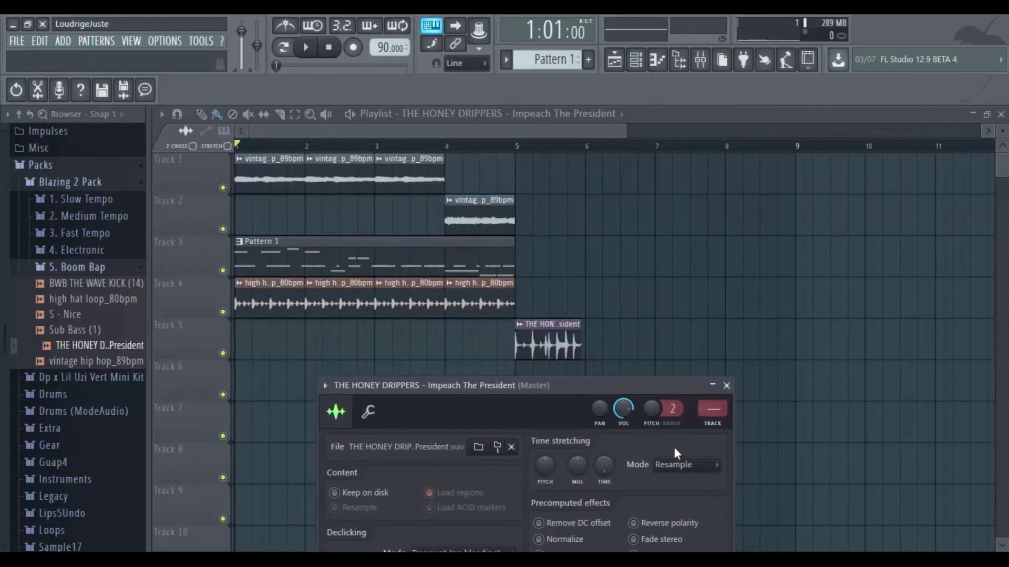
pyautogui.click(689, 463)
pyautogui.click(692, 531)
pyautogui.moveTo(606, 464); pyautogui.dragTo(607, 456)
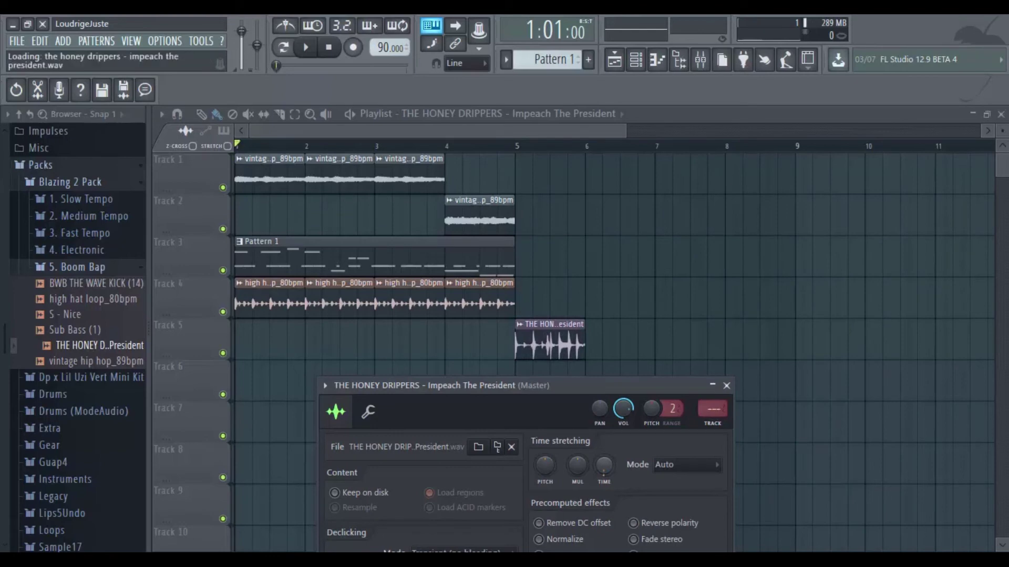
pyautogui.click(583, 330)
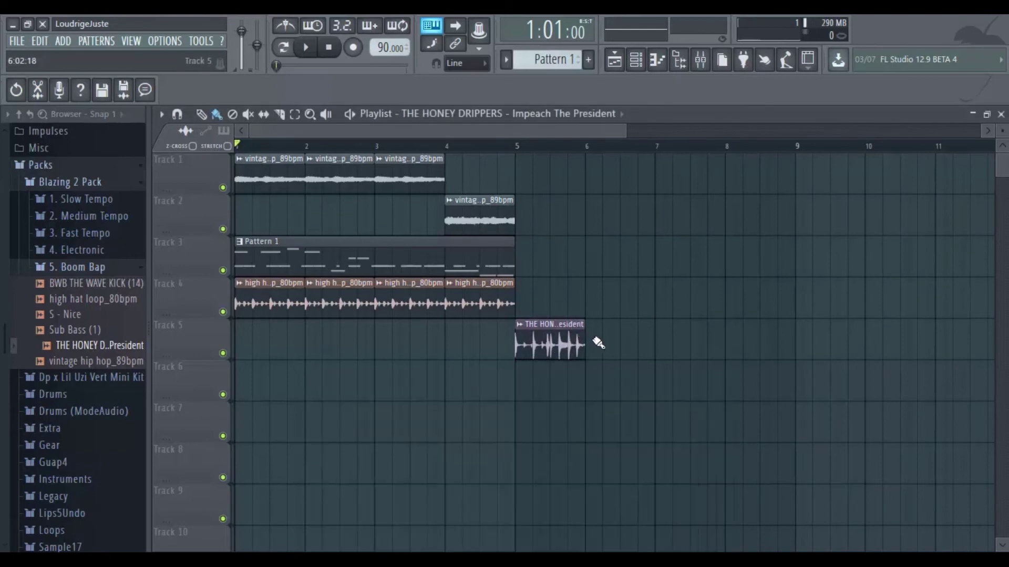
# Repeat the break on Track 5 through bar 8 and duplicate the vintage hip hop clips on Tracks 1 and 2 into bars 5 to 8
pyautogui.moveTo(594, 344); pyautogui.dragTo(783, 350)
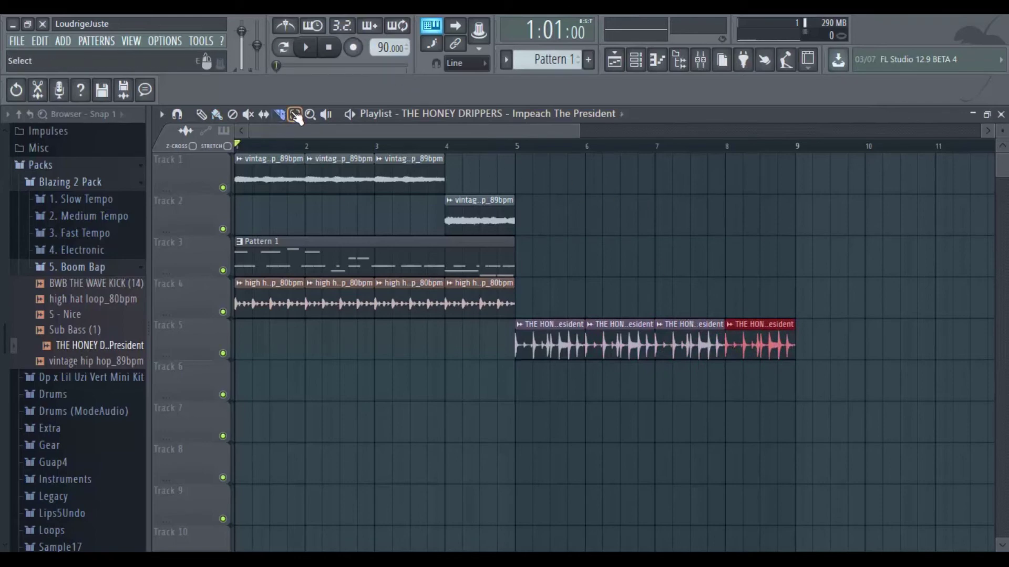
pyautogui.moveTo(531, 154); pyautogui.dragTo(244, 217)
pyautogui.hotkey('ctrl', 'b')
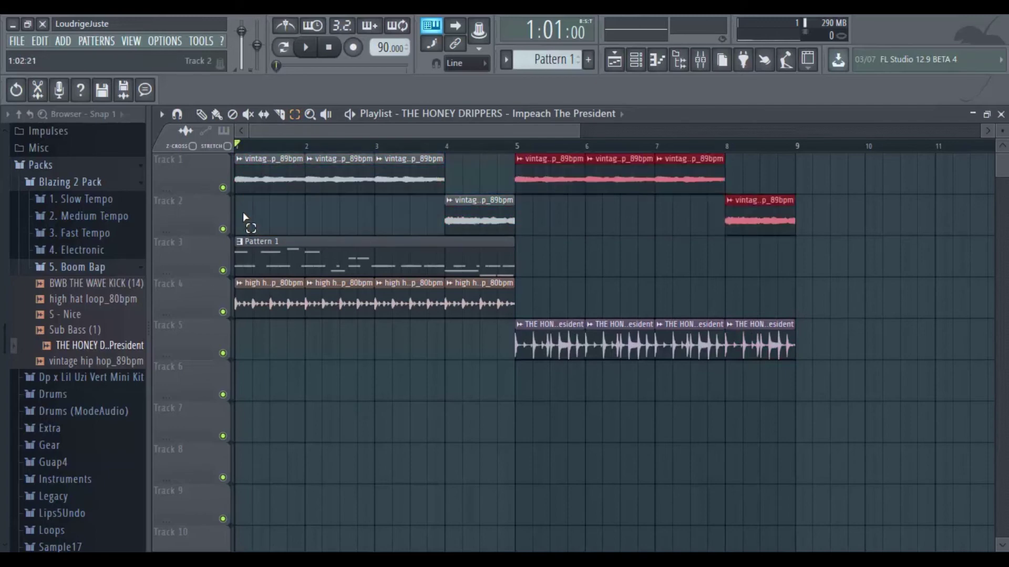
pyautogui.click(772, 251)
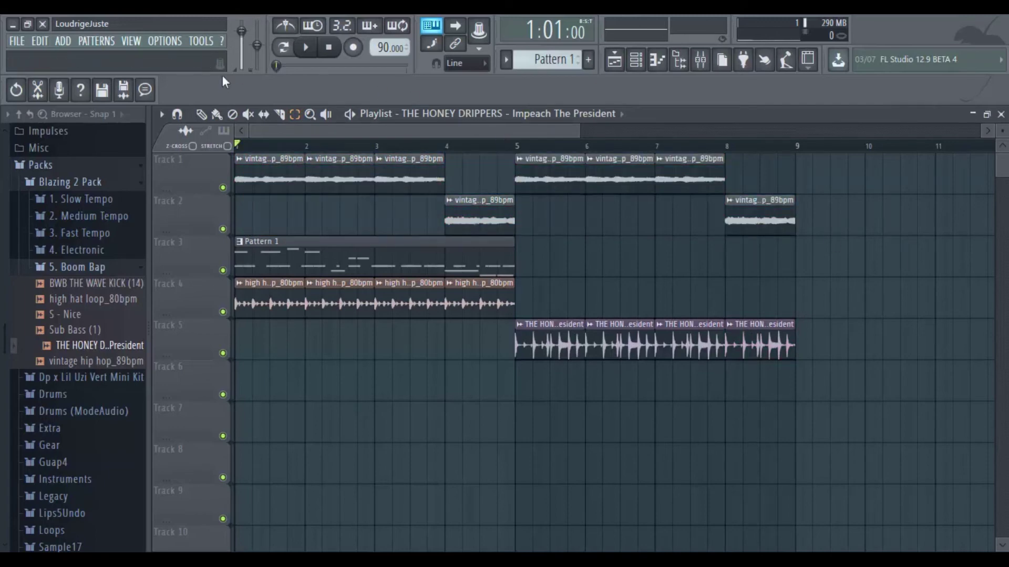
# Play the arrangement from bar 5 to hear the break together with the vintage hip hop loop
pyautogui.click(498, 146)
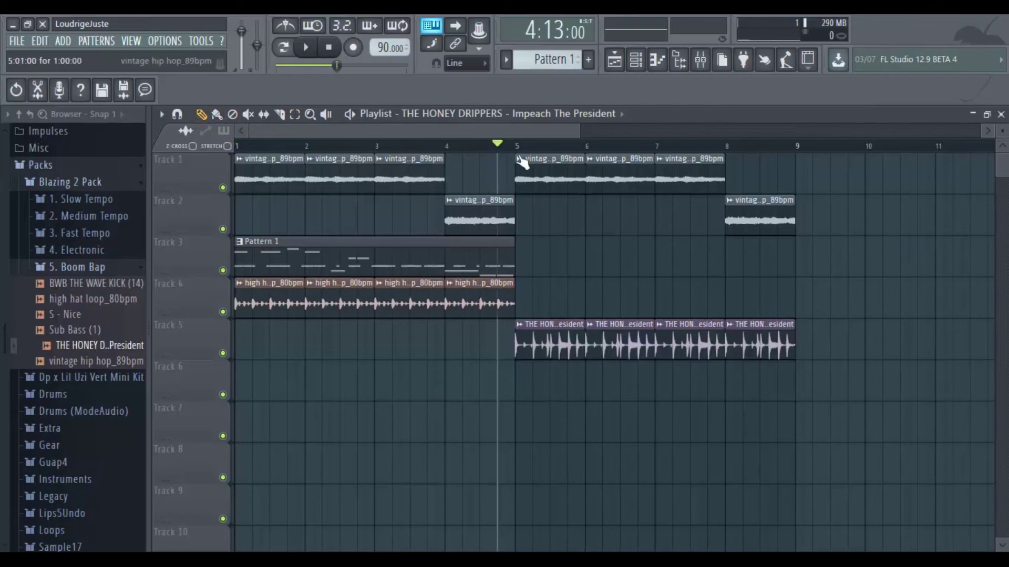
pyautogui.click(523, 146)
pyautogui.press('space')
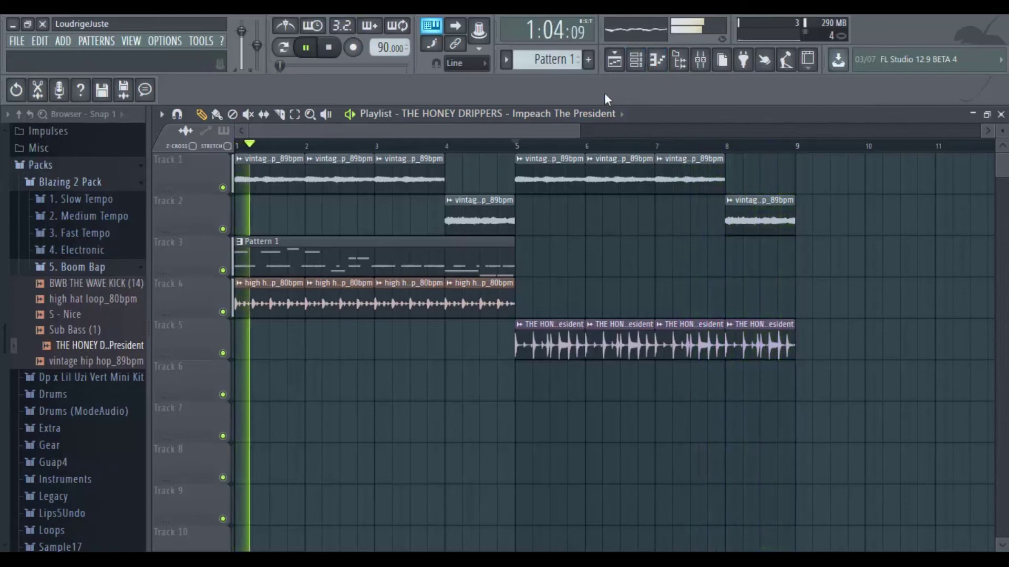
# Show the Unsorted channels, switch to the empty Pattern 2, and place it on Track 6 at bar 5 with playback stopped
pyautogui.click(655, 61)
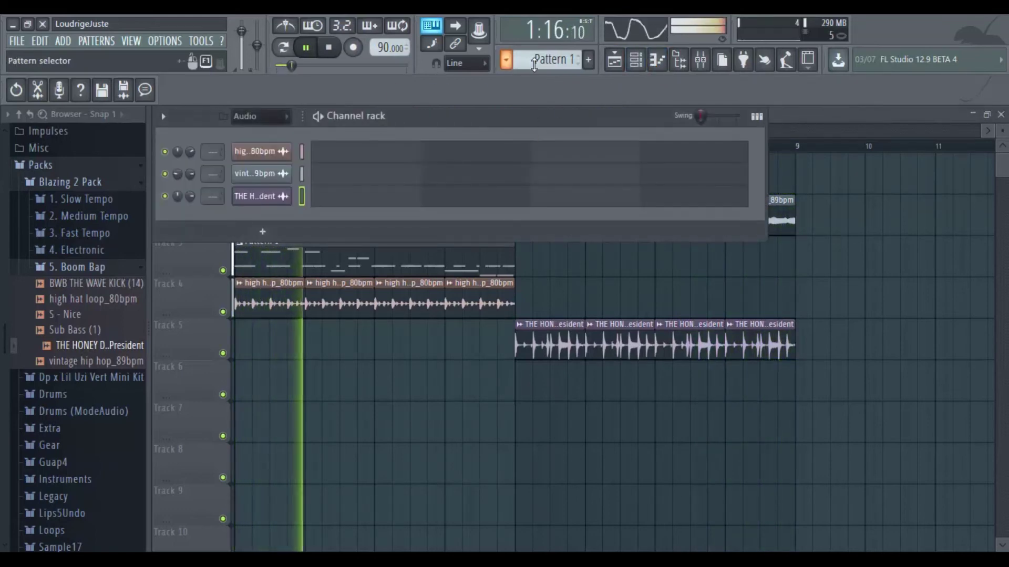
pyautogui.click(260, 116)
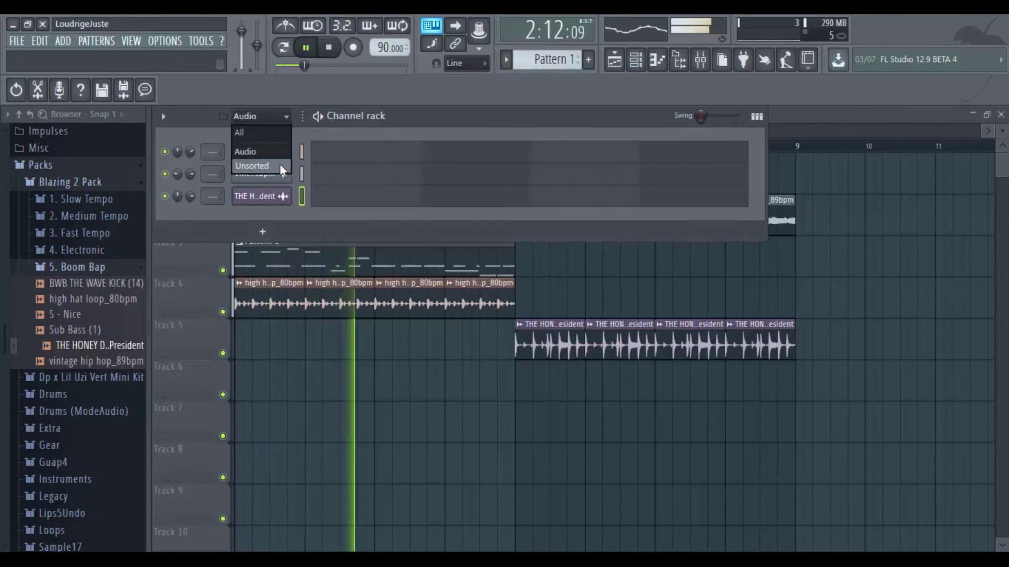
pyautogui.click(283, 164)
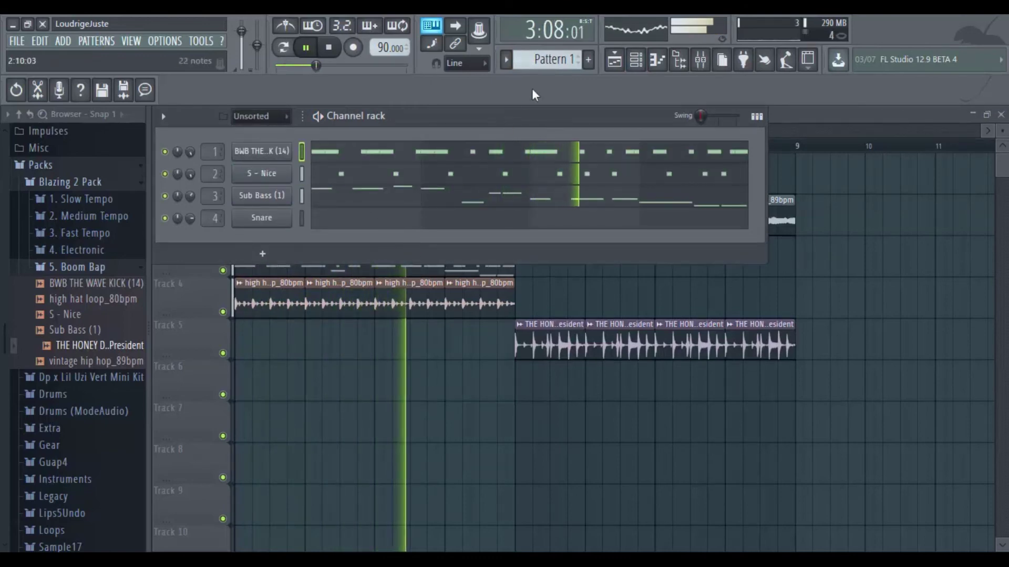
pyautogui.scroll(-1, 543, 61)
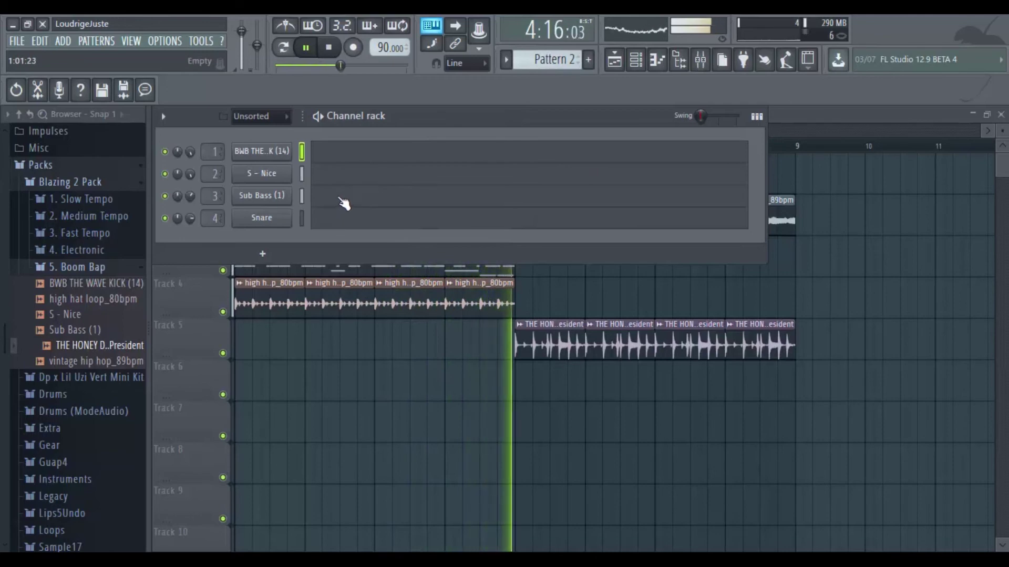
pyautogui.press('space')
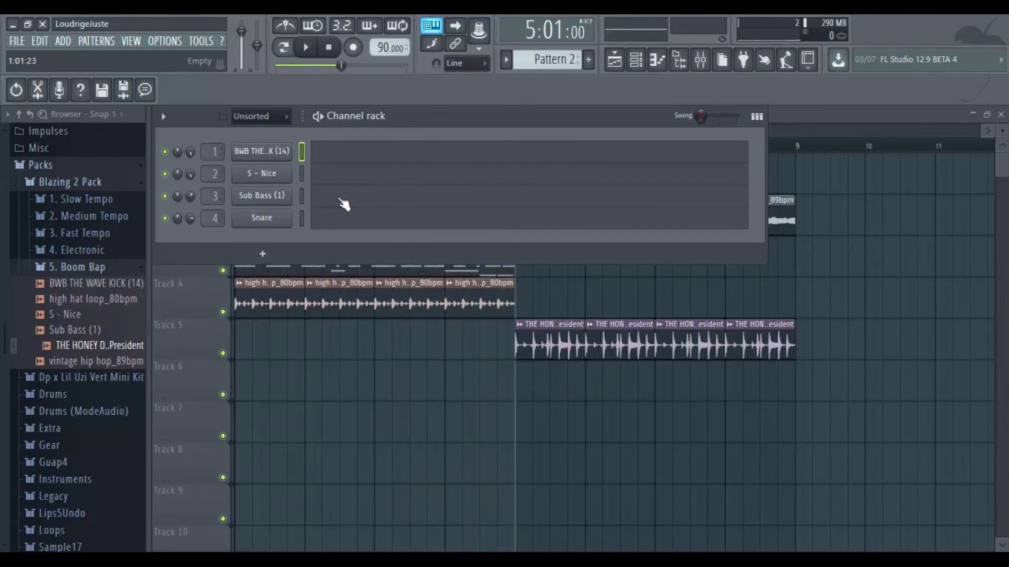
pyautogui.click(518, 394)
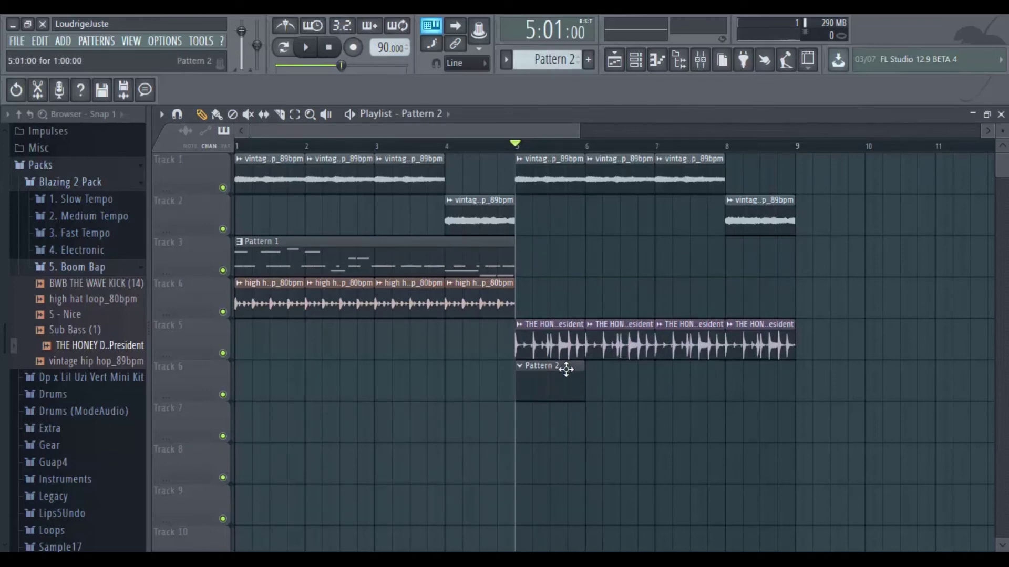
# Open the Sub Bass (1) piano roll in Pattern 2 and find the starting note by ear, placing an A4 at bar 1
pyautogui.click(657, 62)
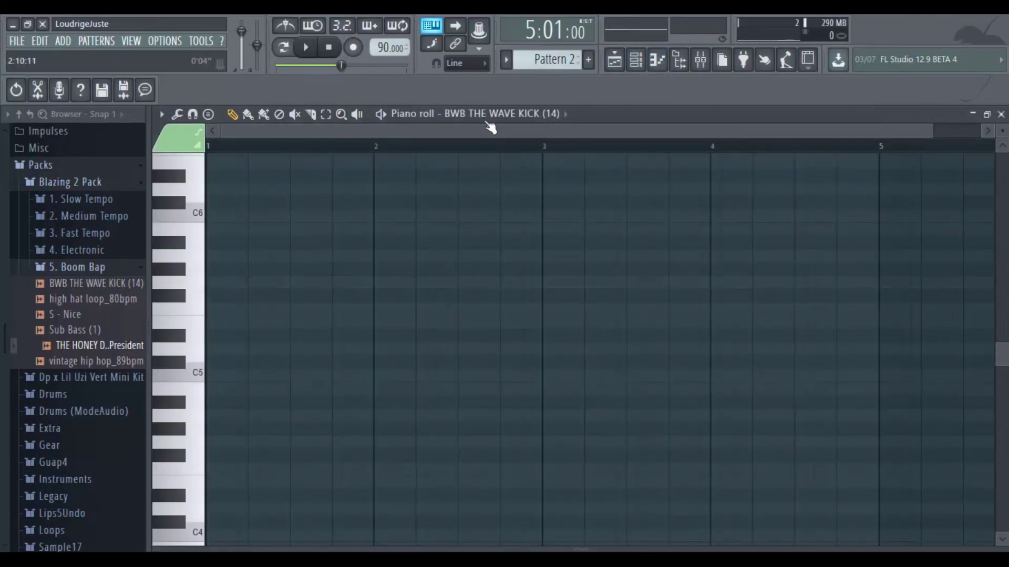
pyautogui.click(489, 115)
pyautogui.click(515, 226)
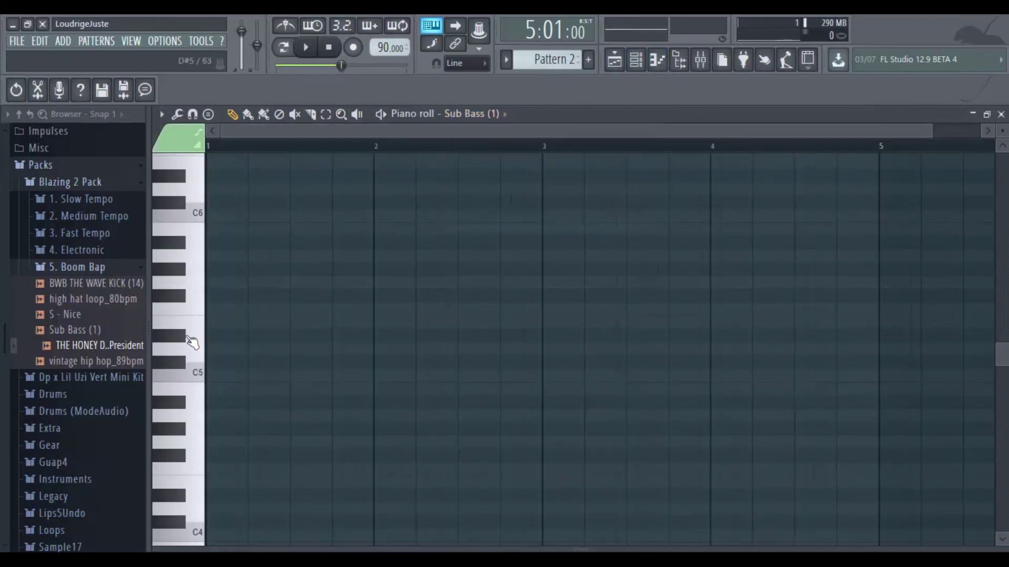
pyautogui.press('space')
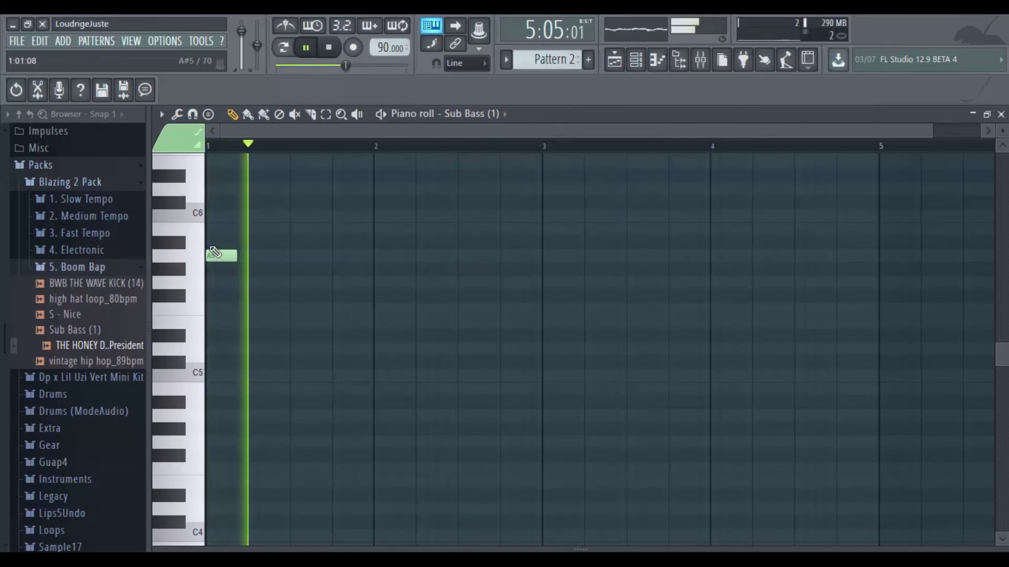
pyautogui.press('space')
pyautogui.press('space')
pyautogui.press('space')
pyautogui.moveTo(205, 323); pyautogui.dragTo(218, 417)
pyautogui.click(223, 257)
pyautogui.press('space')
# Add a four-step A4 at step 7 and a short B4 at the end of bar 1, plus an A4 opening bar 2
pyautogui.click(276, 418)
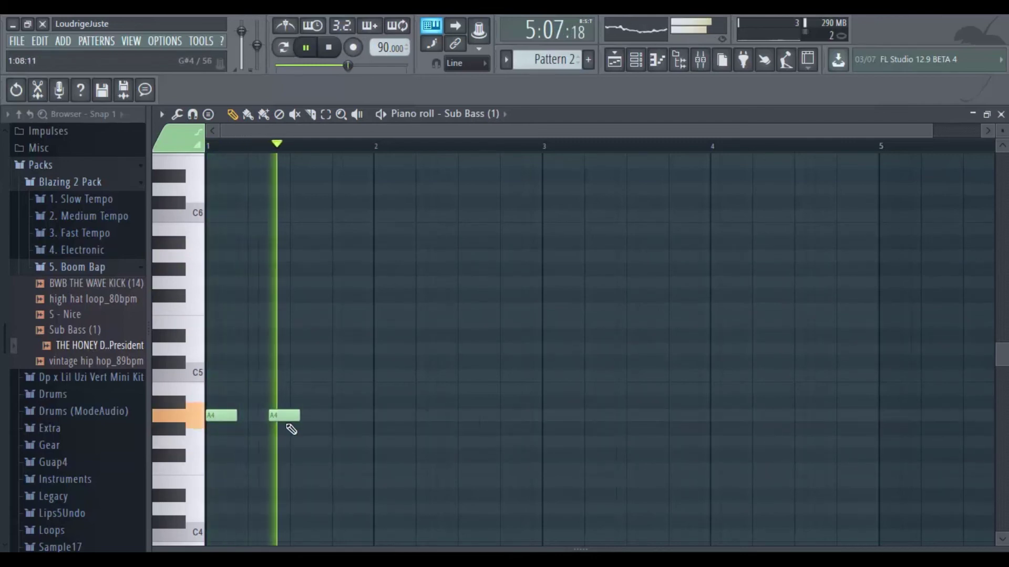
pyautogui.click(359, 378)
pyautogui.moveTo(362, 377); pyautogui.dragTo(373, 388)
pyautogui.click(378, 415)
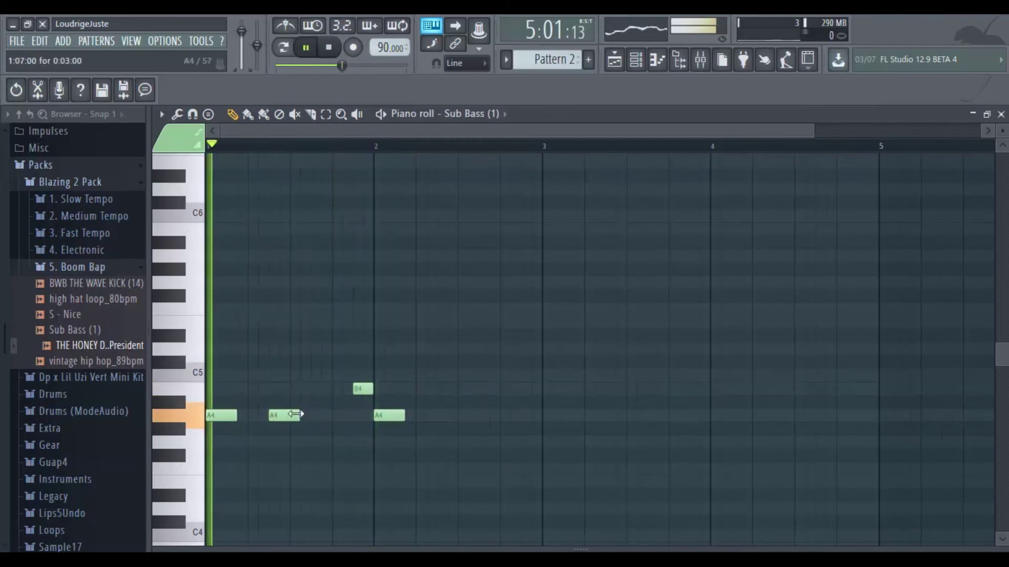
pyautogui.moveTo(299, 416)
pyautogui.mouseDown()
pyautogui.moveTo(321, 419)
pyautogui.moveTo(310, 420)
pyautogui.mouseUp()
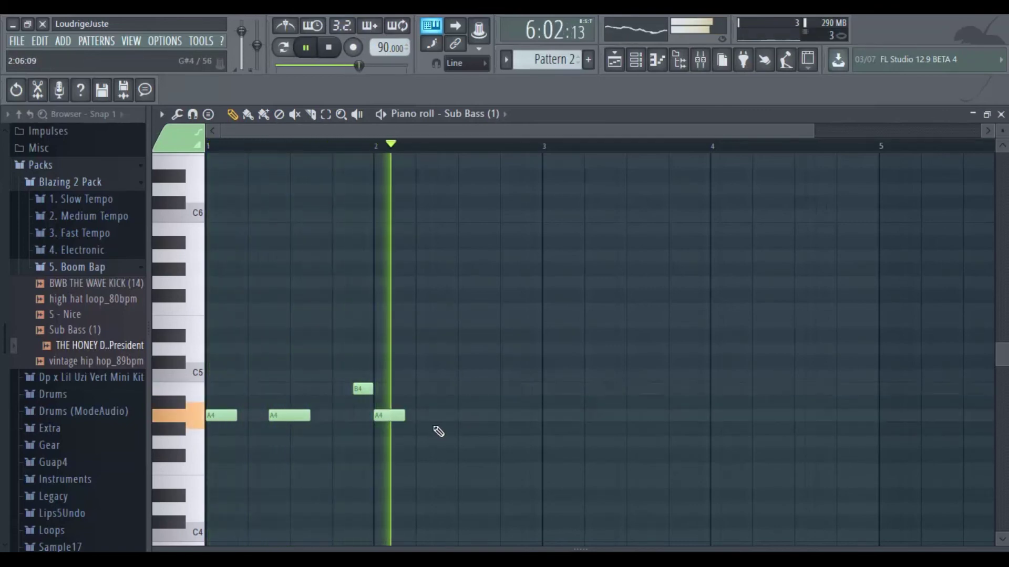
# Complete the bass line's second bar with a four-step A4 at step 7 followed by two-step E5, C5 and E4 notes
pyautogui.moveTo(473, 417); pyautogui.dragTo(439, 418)
pyautogui.press('space')
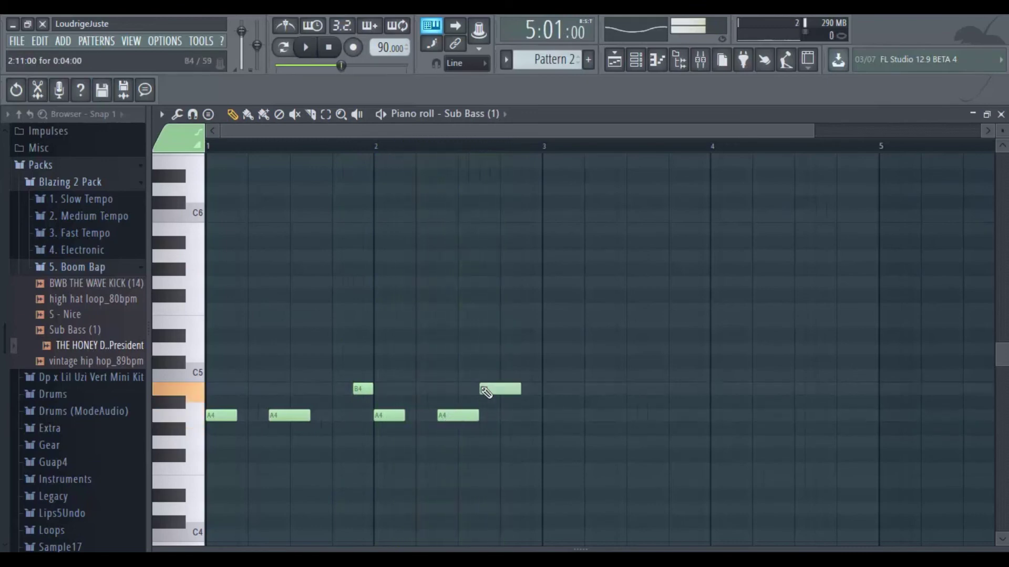
pyautogui.moveTo(485, 391); pyautogui.dragTo(480, 318)
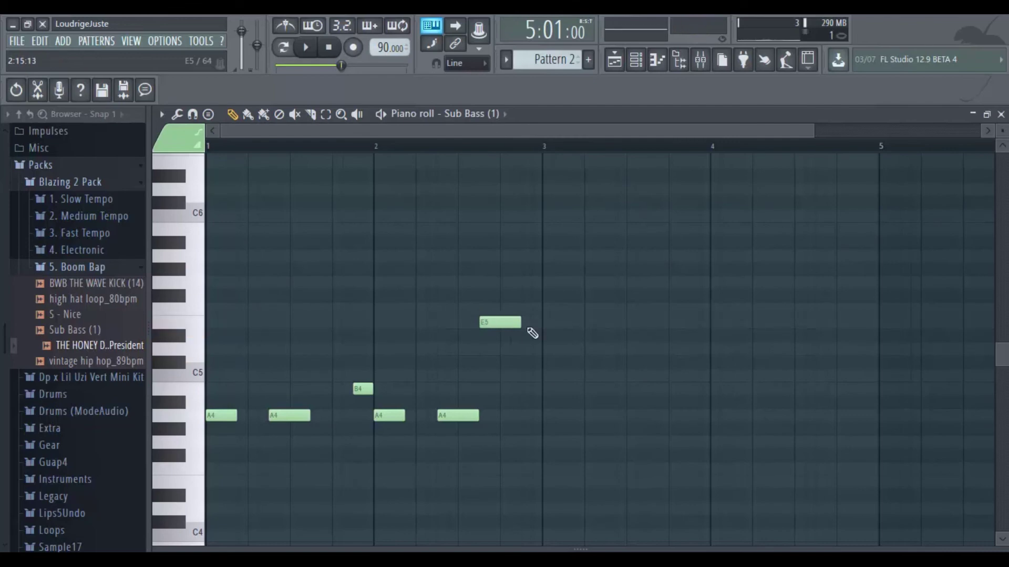
pyautogui.moveTo(502, 393); pyautogui.dragTo(510, 375)
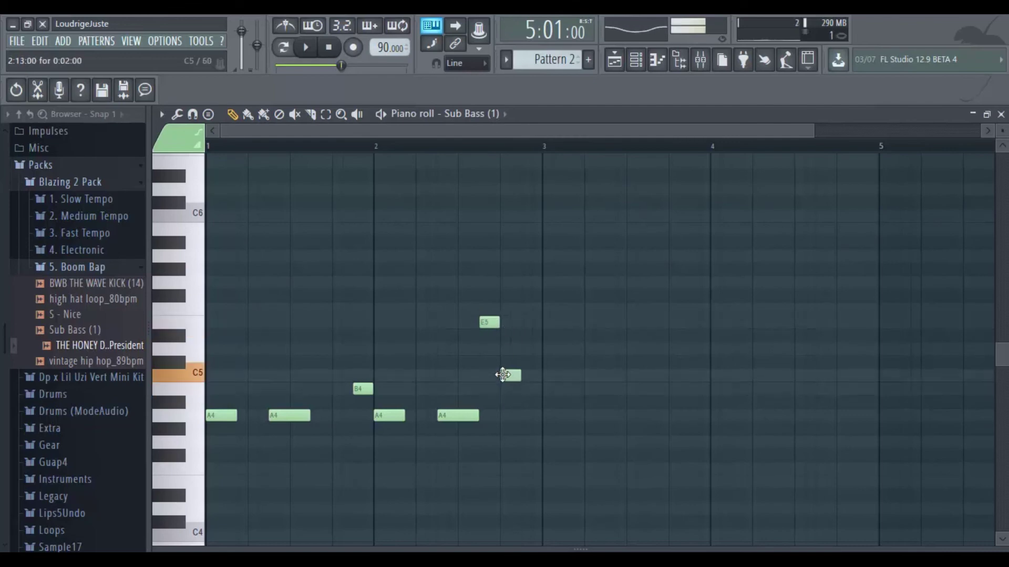
pyautogui.click(533, 443)
pyautogui.moveTo(524, 448); pyautogui.dragTo(513, 487)
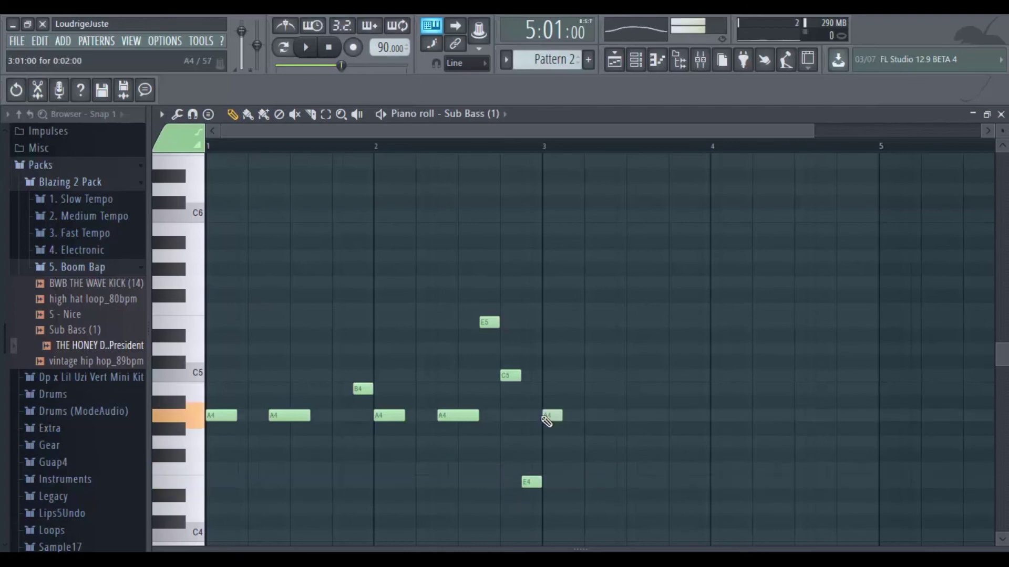
# Write the bass line's third bar with three-step A4 notes at steps 1 and 7 and C5 notes at steps 11 and 15
pyautogui.press('space')
pyautogui.moveTo(561, 416); pyautogui.dragTo(569, 417)
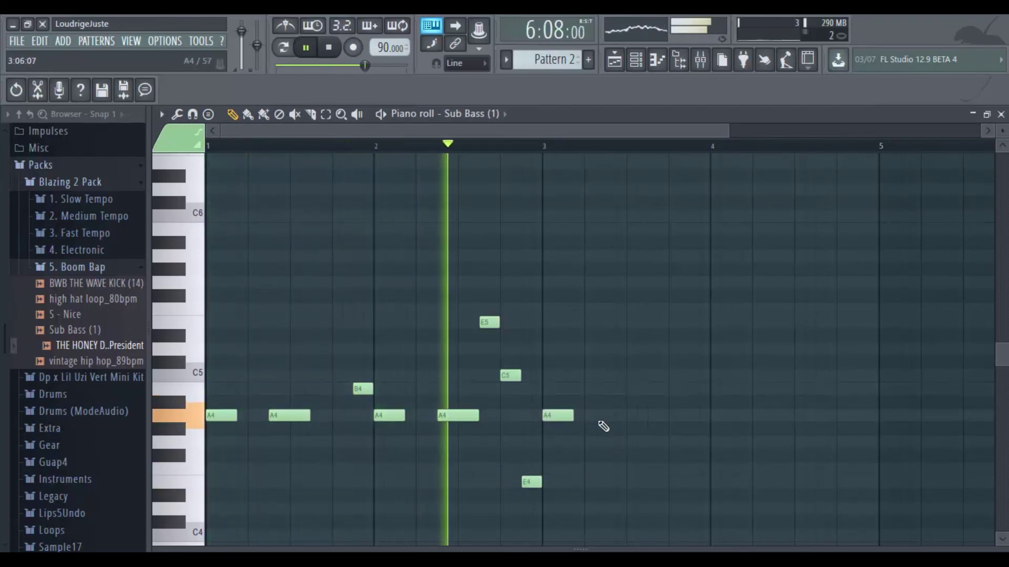
pyautogui.click(622, 415)
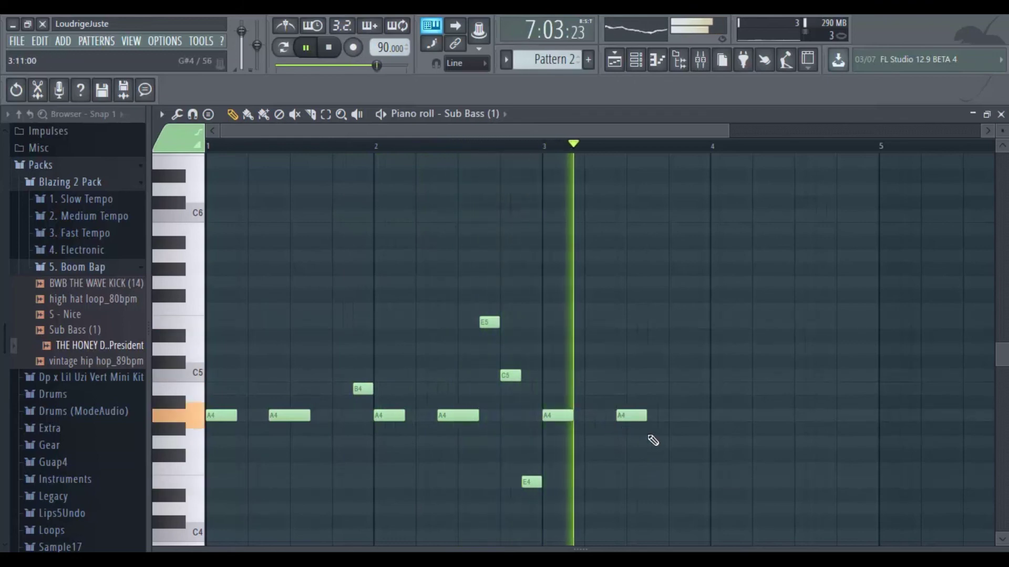
pyautogui.press('space')
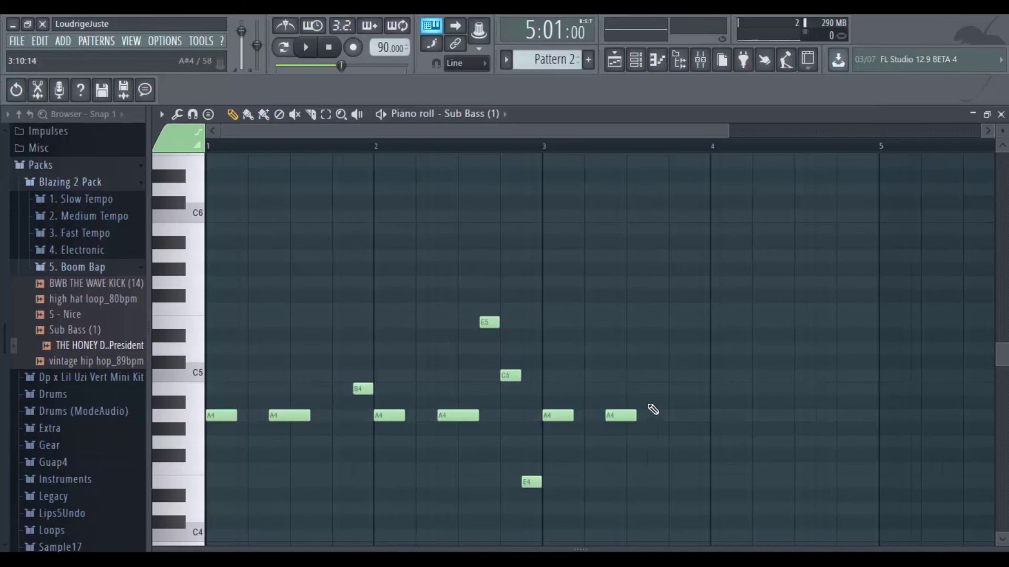
pyautogui.click(649, 390)
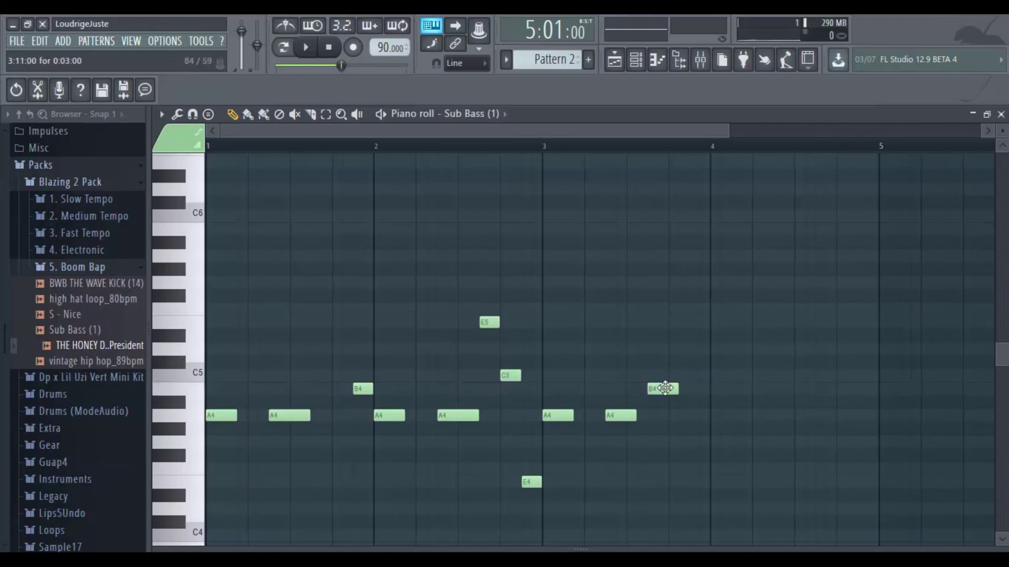
pyautogui.moveTo(665, 388); pyautogui.dragTo(665, 372)
pyautogui.click(691, 376)
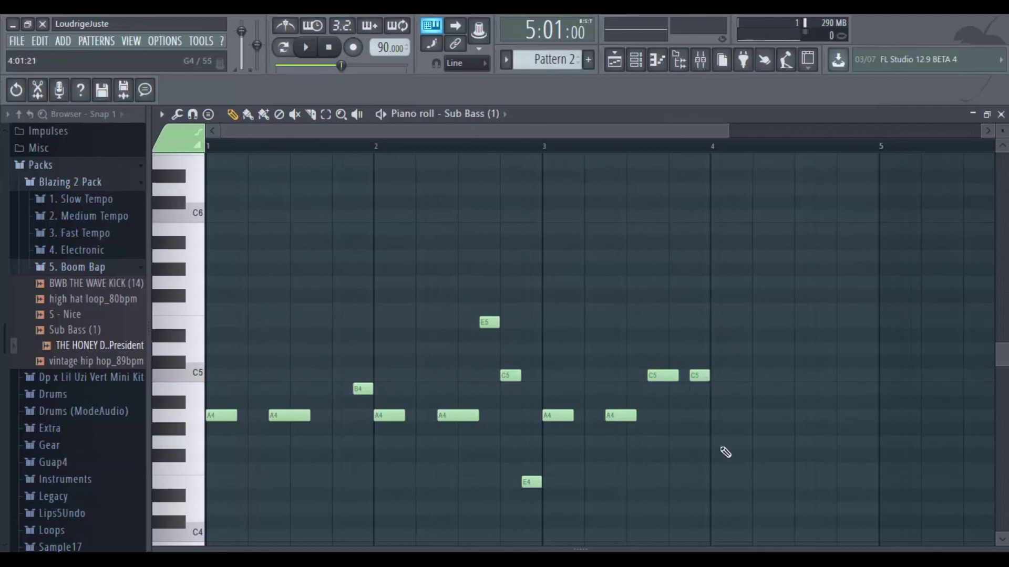
# Add bass notes in bar 4: F#4 at steps 1 and 7, then short E4 notes at steps 9 and 11
pyautogui.click(716, 456)
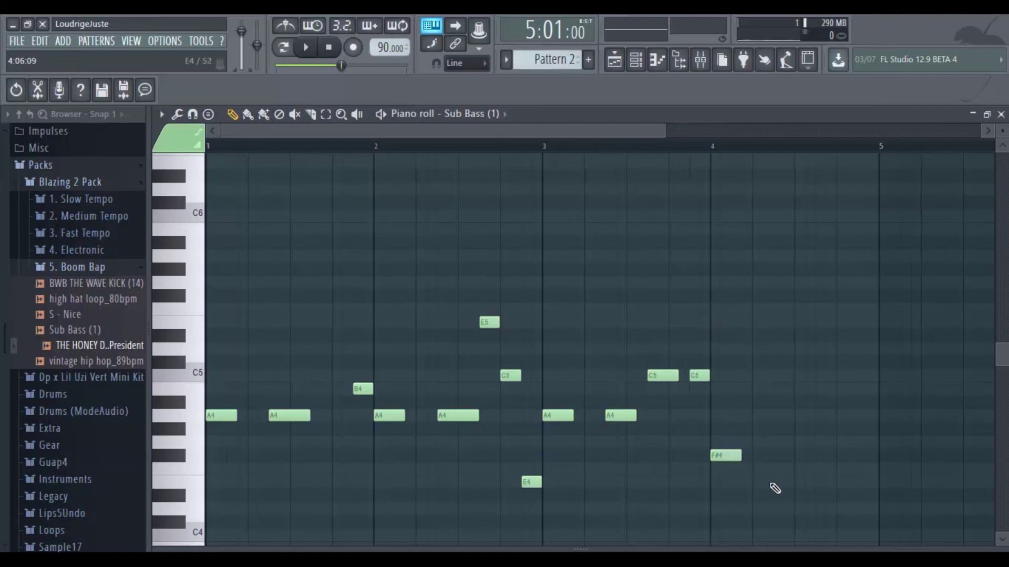
pyautogui.click(786, 457)
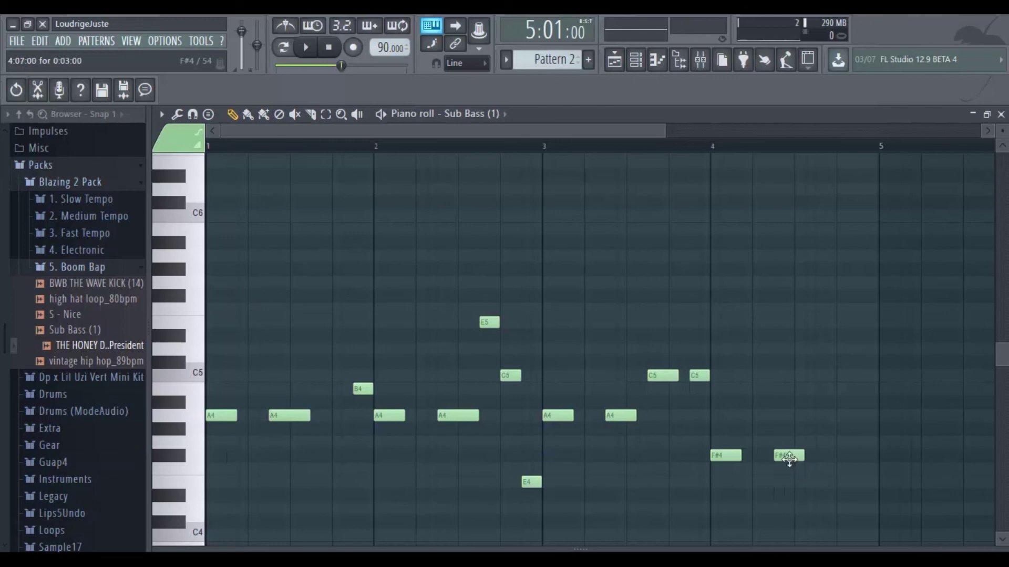
pyautogui.click(797, 481)
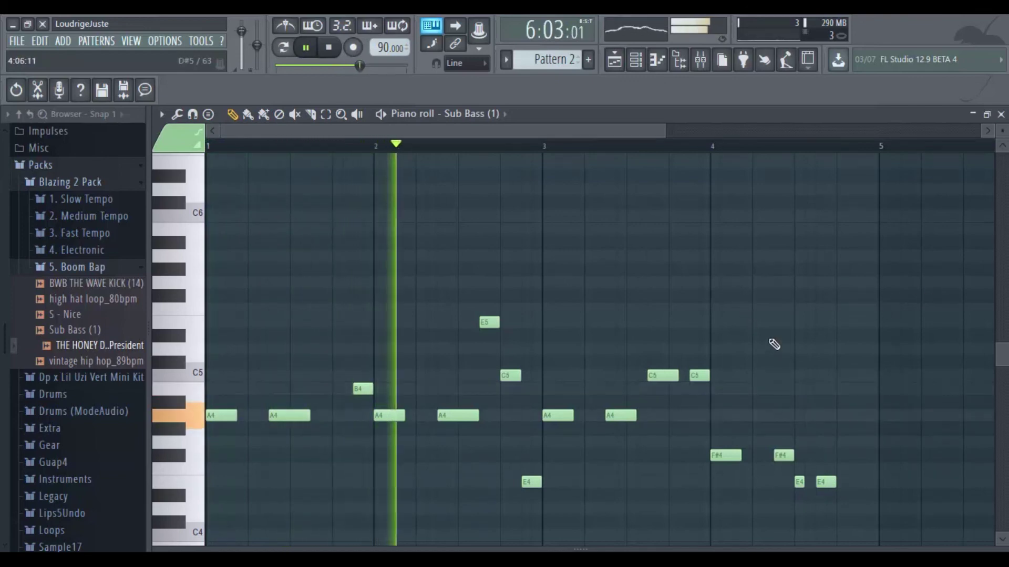
# Lengthen the F#4 note at the start of bar 4 to four steps and play back the bar
pyautogui.scroll(-1, 793, 326)
pyautogui.scroll(-3, 802, 315)
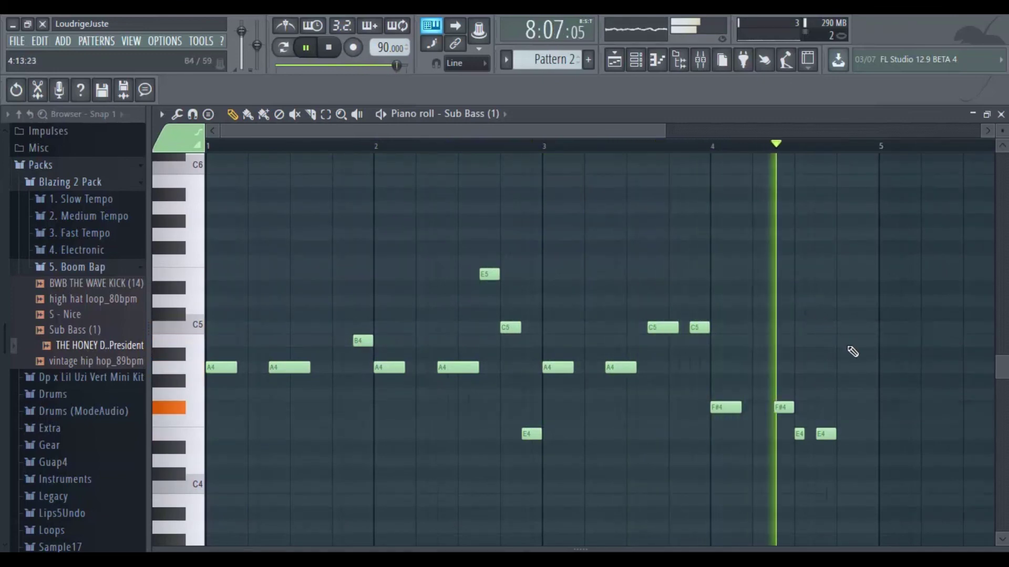
pyautogui.moveTo(739, 409); pyautogui.dragTo(757, 409)
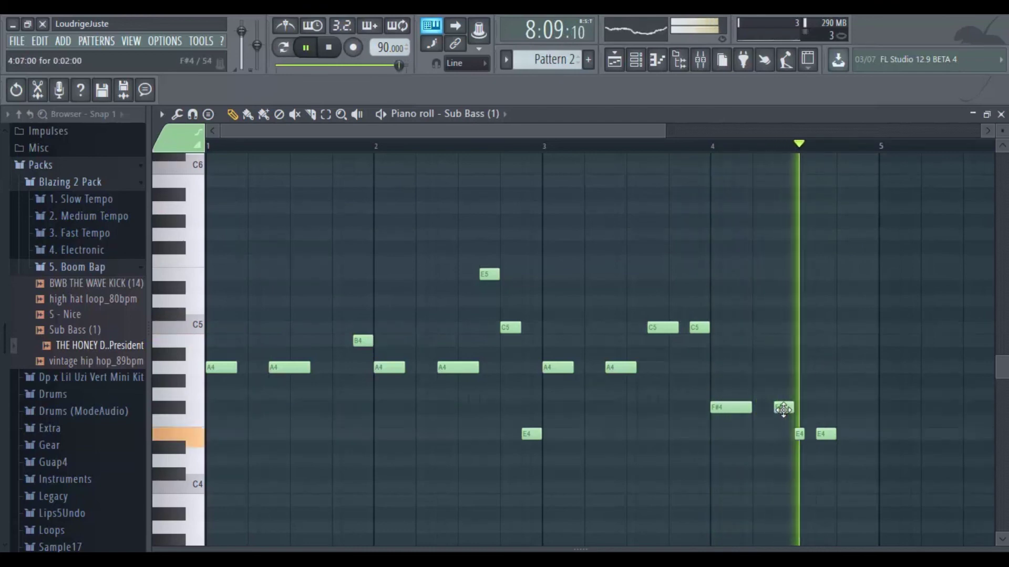
pyautogui.press('space')
pyautogui.press('space')
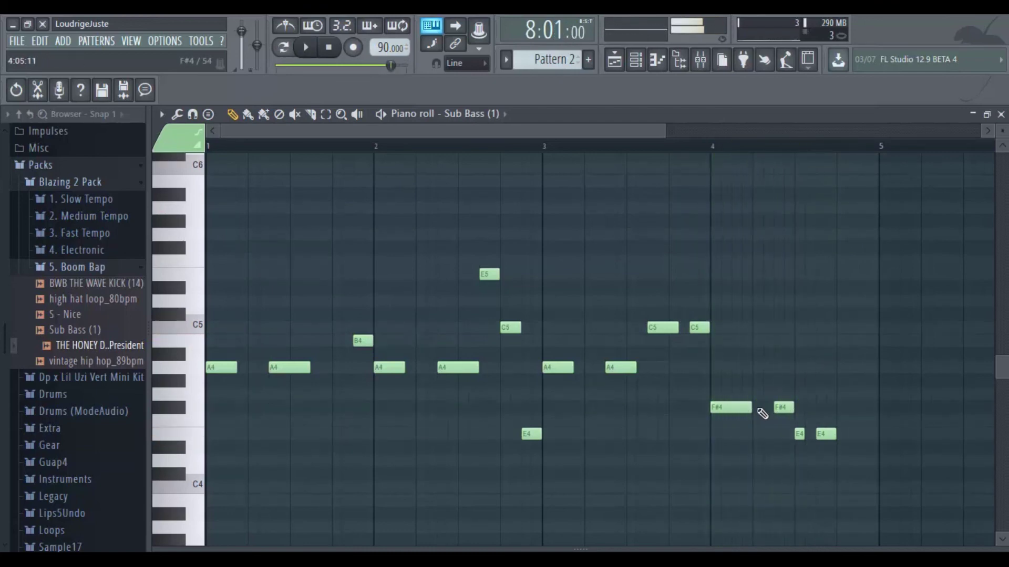
# Try bar 4's opening F#4 at two steps with another two-step F#4 at step 4, and restore the single four-step note
pyautogui.moveTo(750, 407); pyautogui.dragTo(732, 409)
pyautogui.click(752, 408)
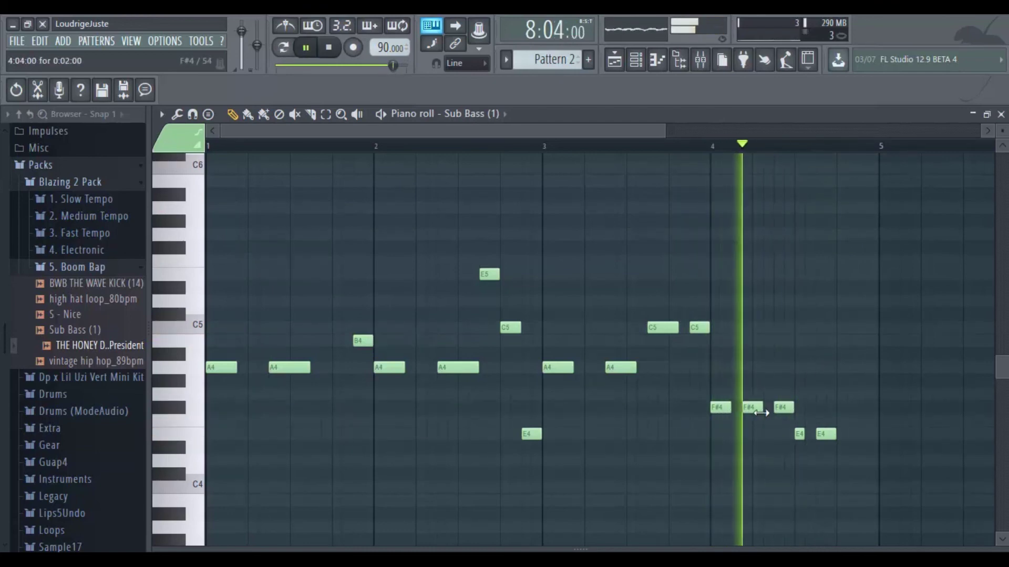
pyautogui.press('space')
pyautogui.rightClick(752, 408)
pyautogui.press('space')
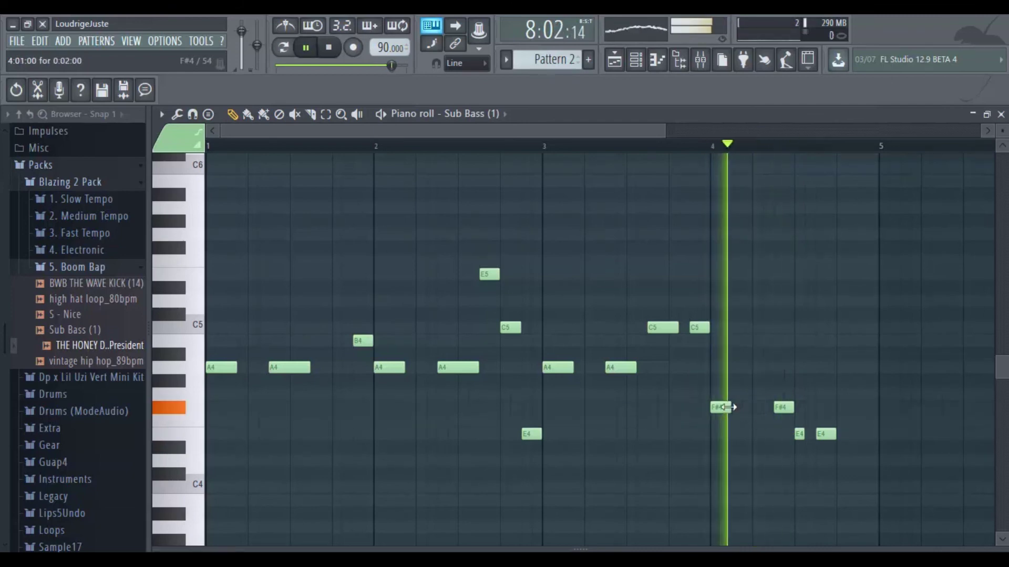
pyautogui.moveTo(730, 408); pyautogui.dragTo(750, 409)
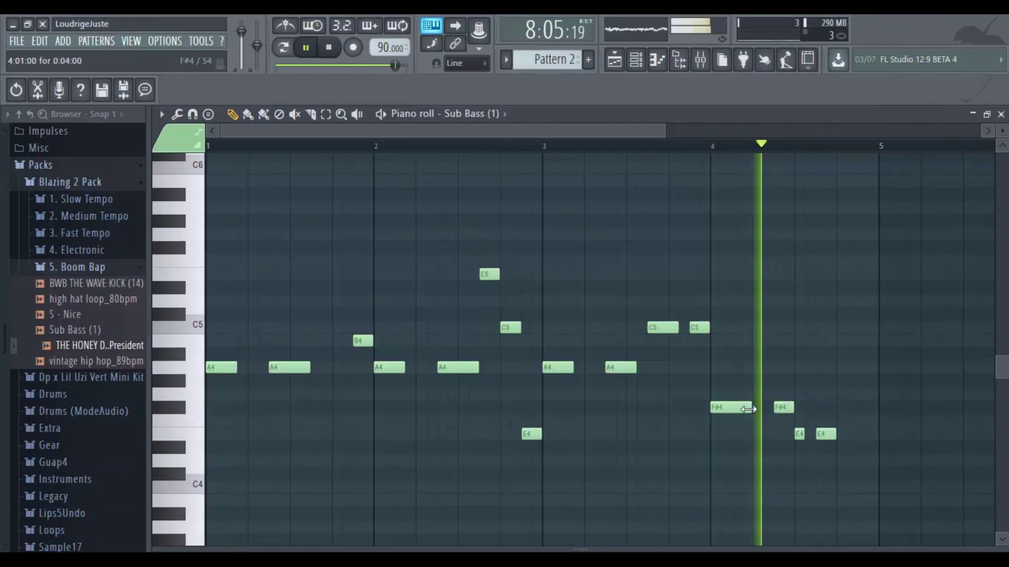
# Lengthen the E4 at step 9 of bar 4 to two steps, keep the two-step E4 at step 11, and play back the bar
pyautogui.press('space')
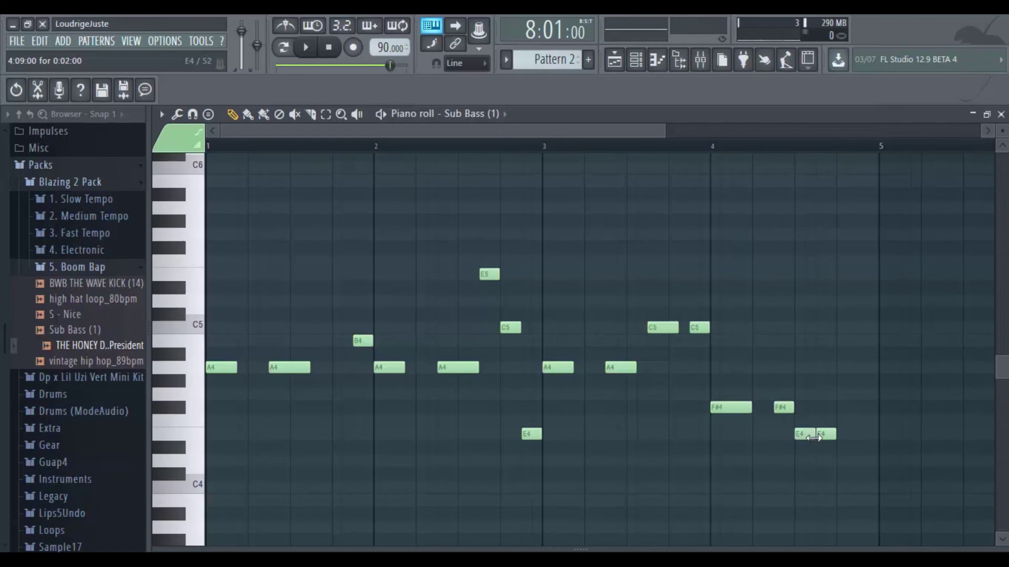
pyautogui.click(826, 435)
pyautogui.press('space')
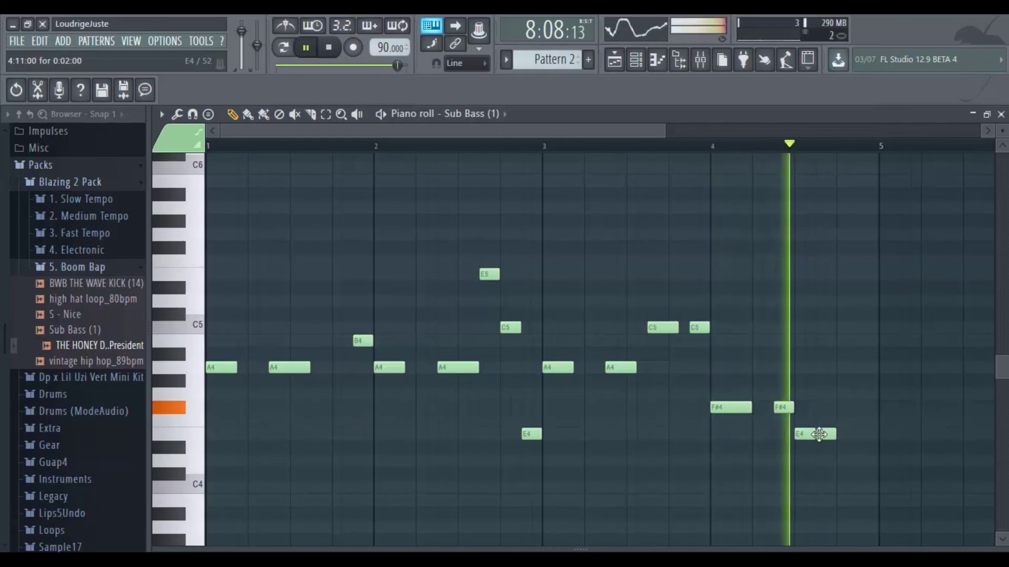
pyautogui.press('space')
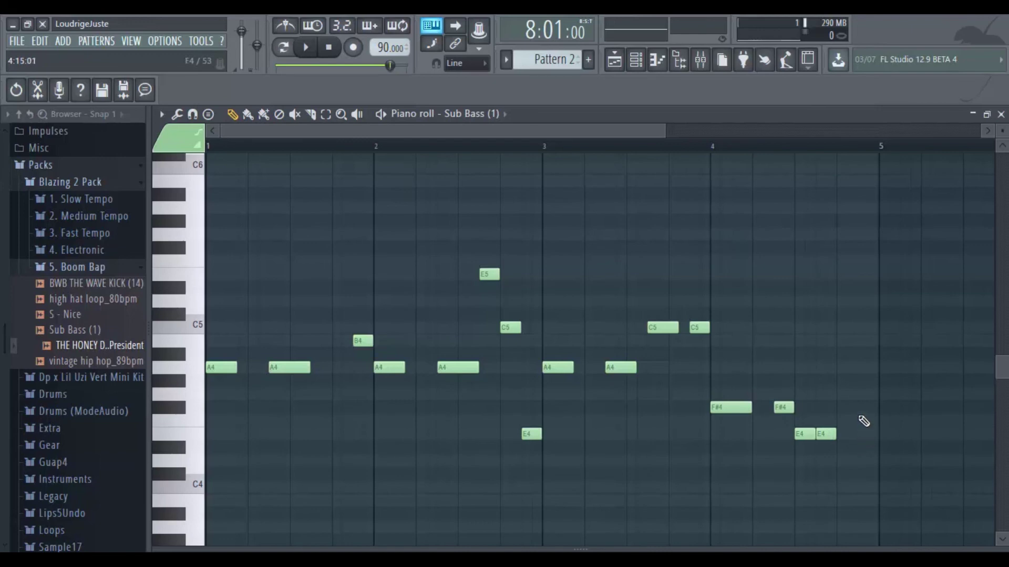
# Add a two-step B4 at step 15 of bar 4 and play back the end of the bass line
pyautogui.moveTo(861, 379); pyautogui.dragTo(861, 337)
pyautogui.press('space')
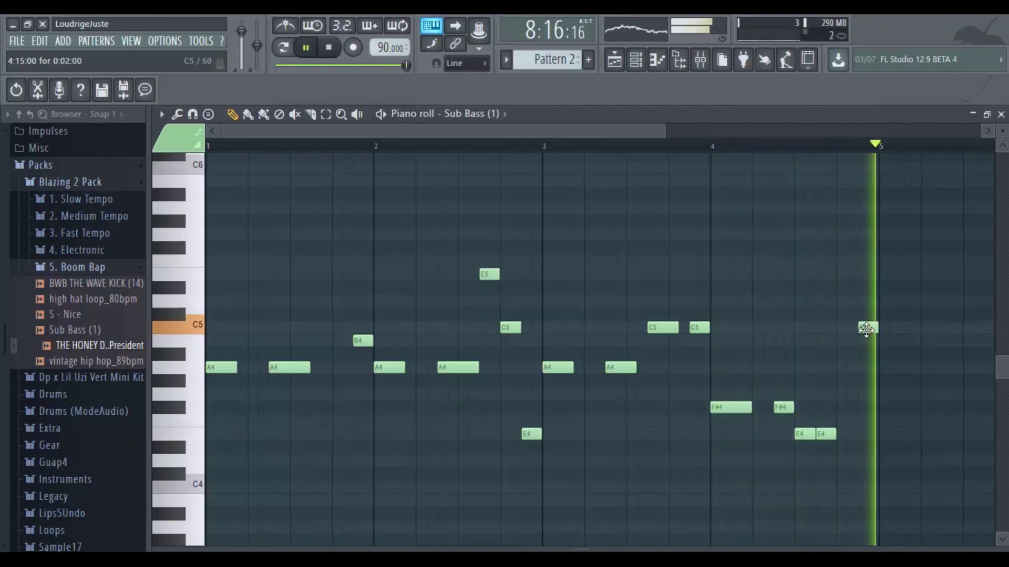
pyautogui.press('space')
pyautogui.moveTo(867, 333)
pyautogui.mouseDown()
pyautogui.moveTo(865, 354)
pyautogui.moveTo(866, 341)
pyautogui.mouseUp()
pyautogui.press('space')
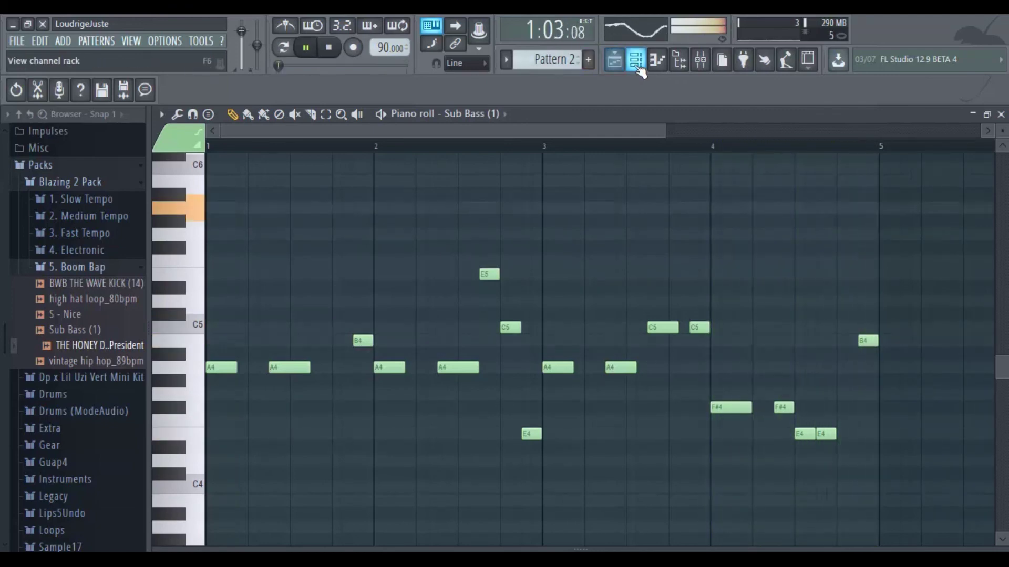
# Return to the playlist and play the arrangement from bar 1
pyautogui.click(635, 60)
pyautogui.press('space')
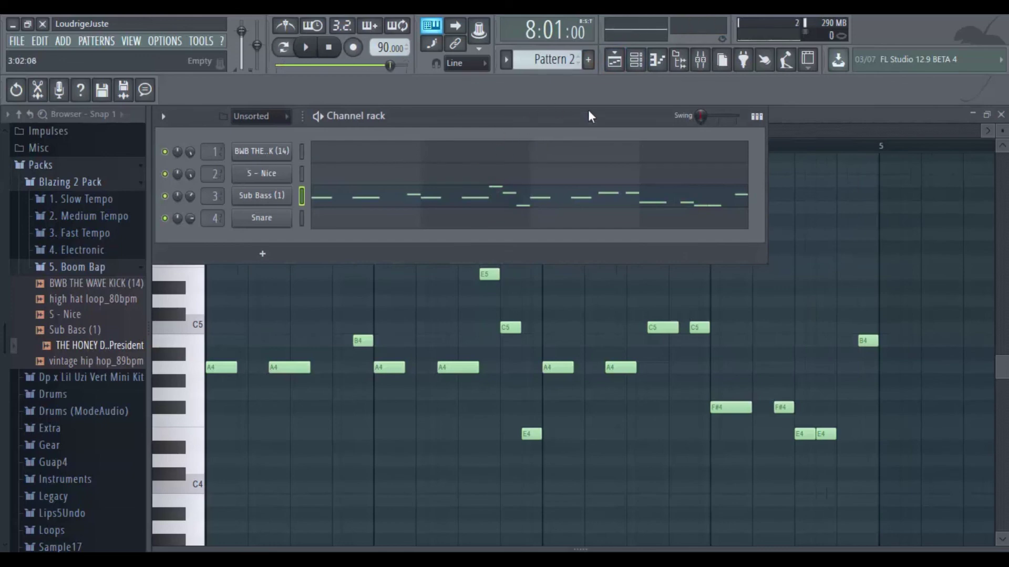
pyautogui.click(615, 59)
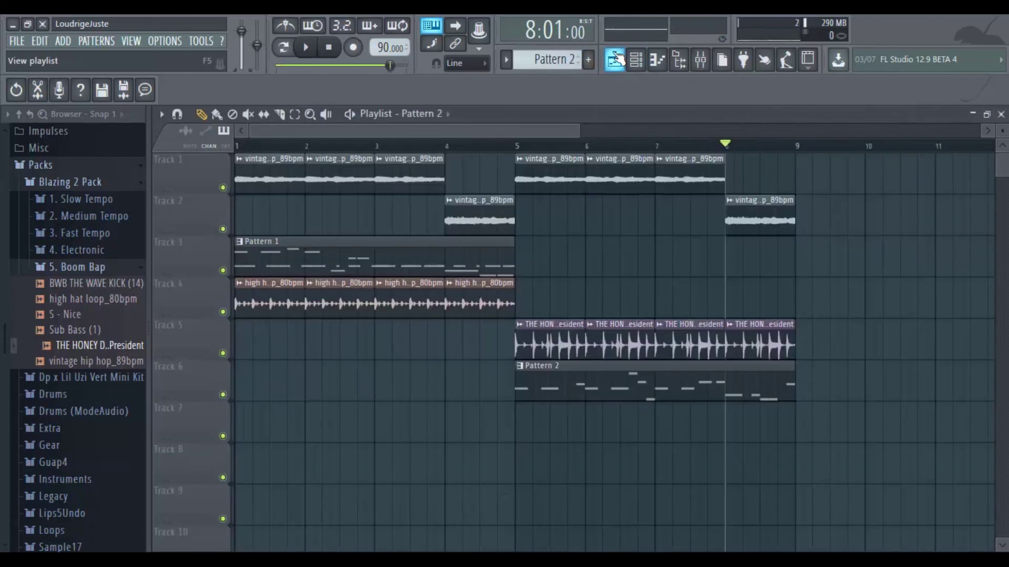
pyautogui.click(337, 49)
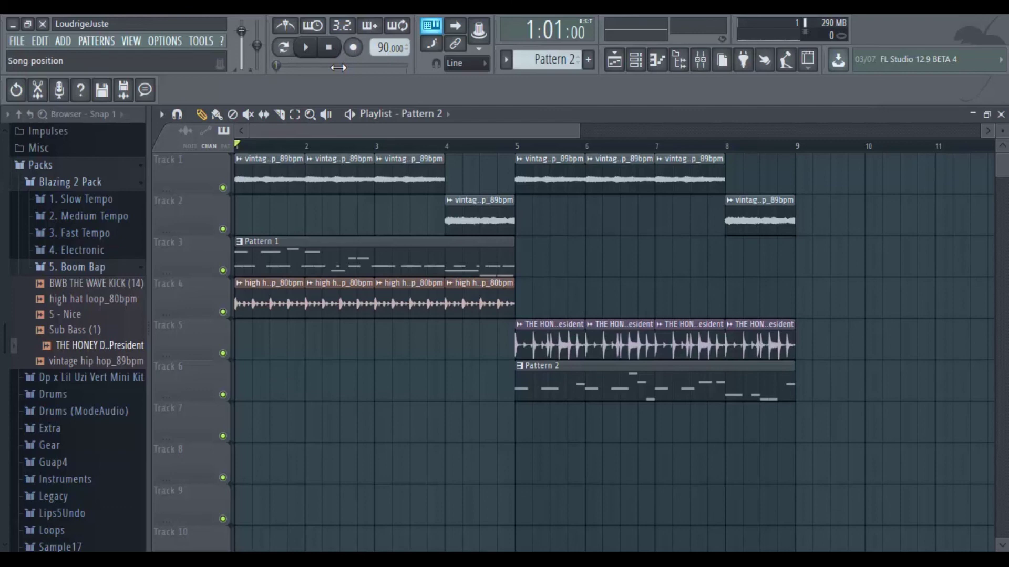
pyautogui.press('space')
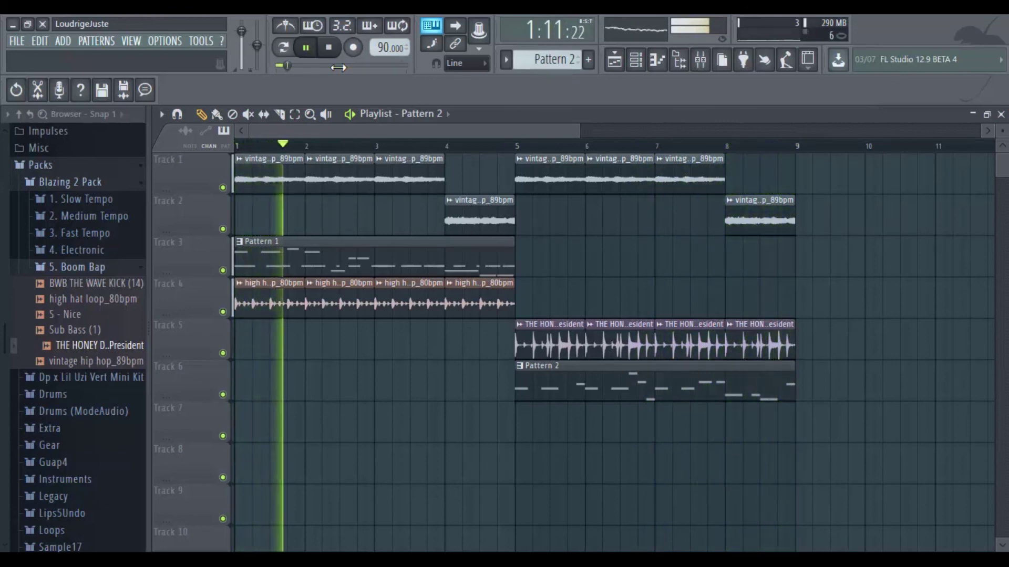
pyautogui.press('space')
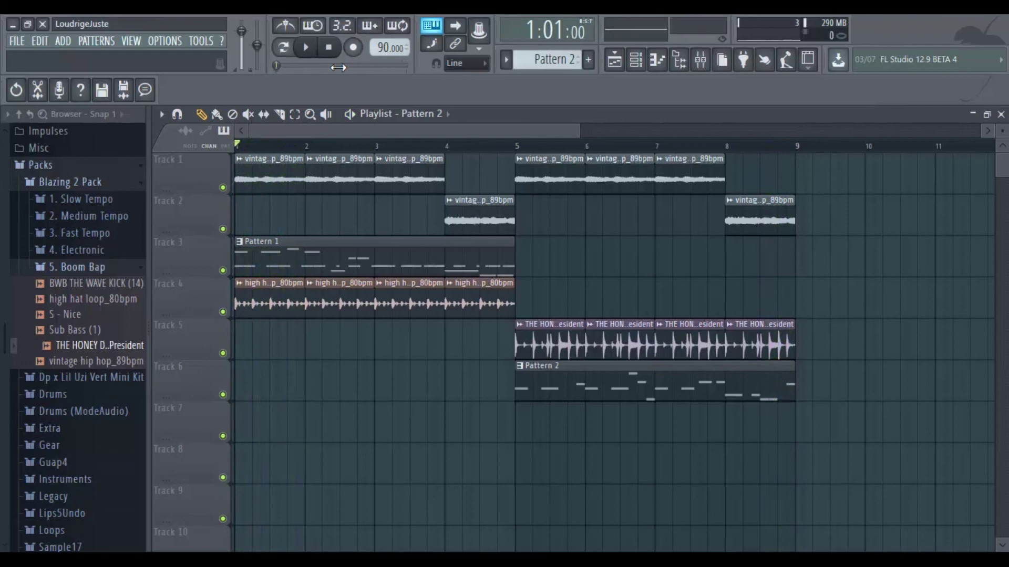